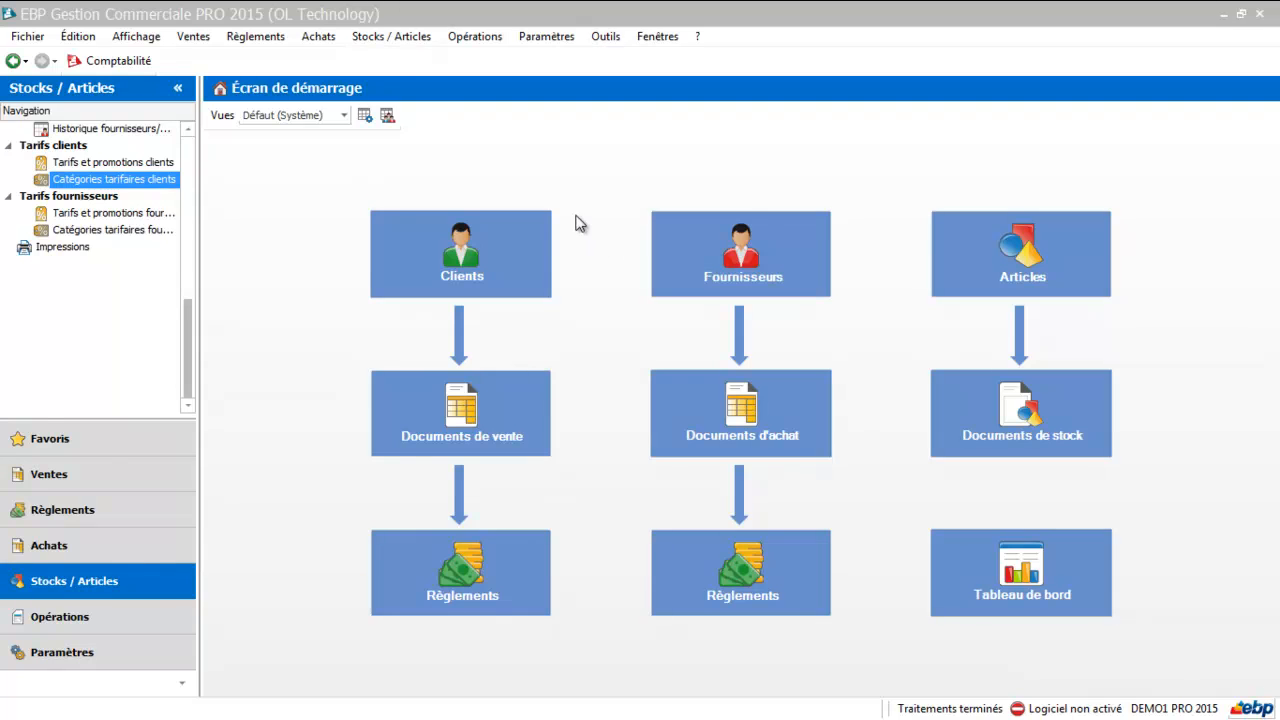
Step: Create a new customer promotion in the customer tariffs and promotions list with the description "Promotion"
left_click(389, 37)
mouse_move(390, 131)
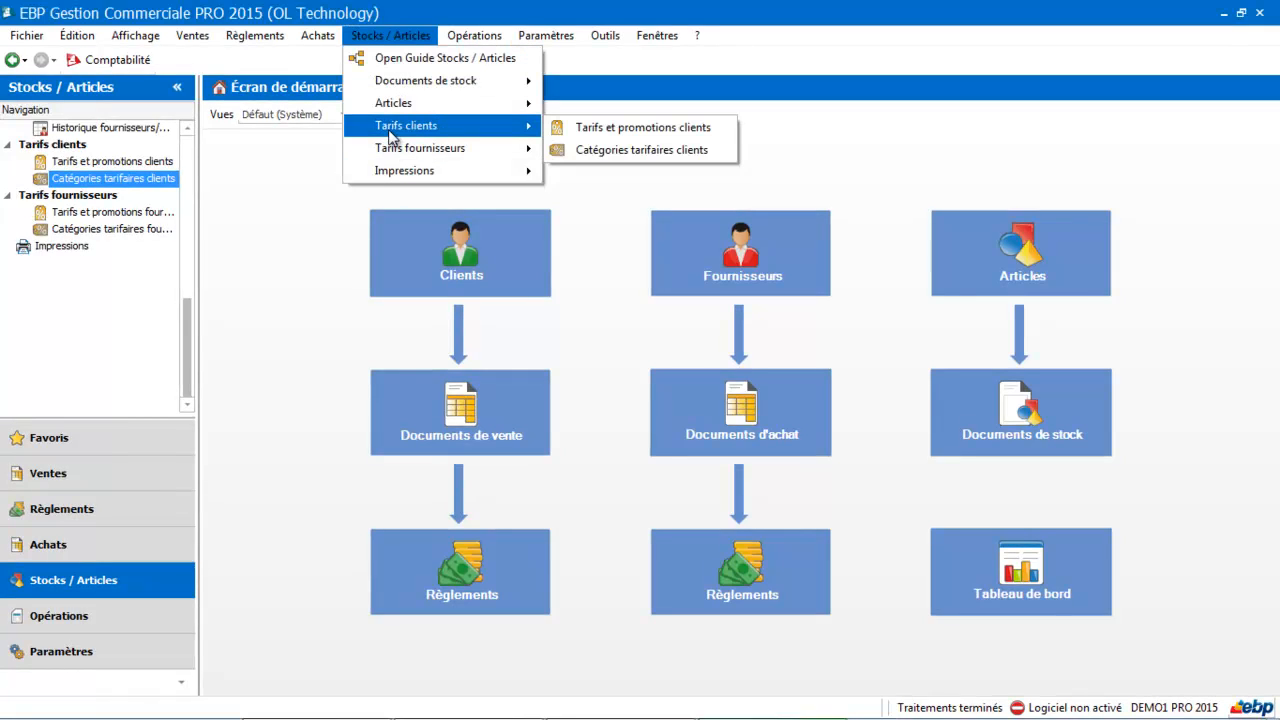
left_click(566, 132)
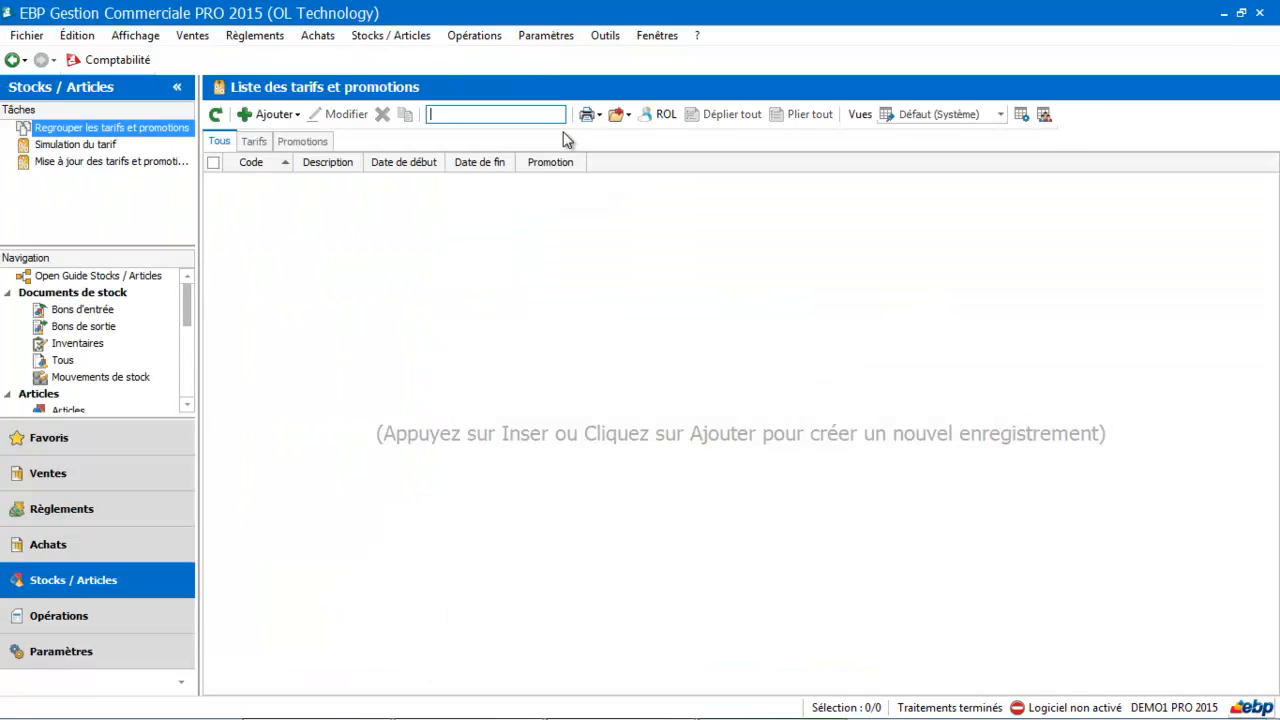
left_click(275, 116)
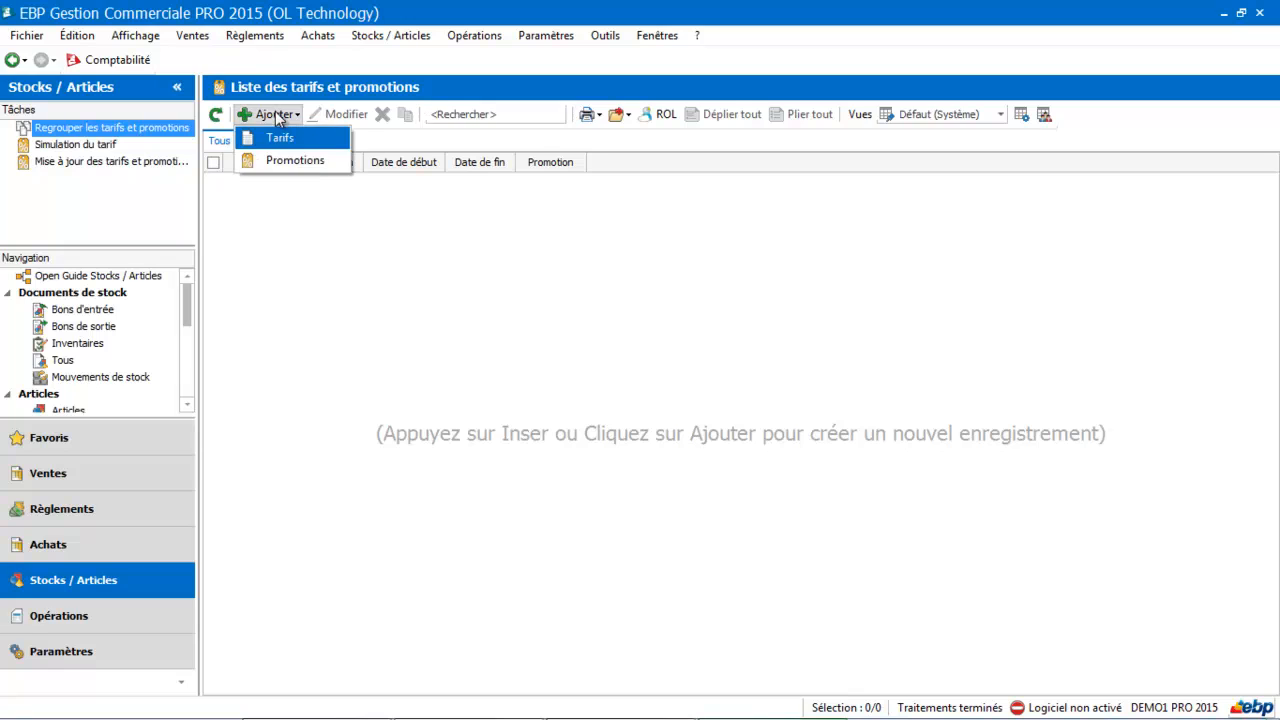
left_click(280, 162)
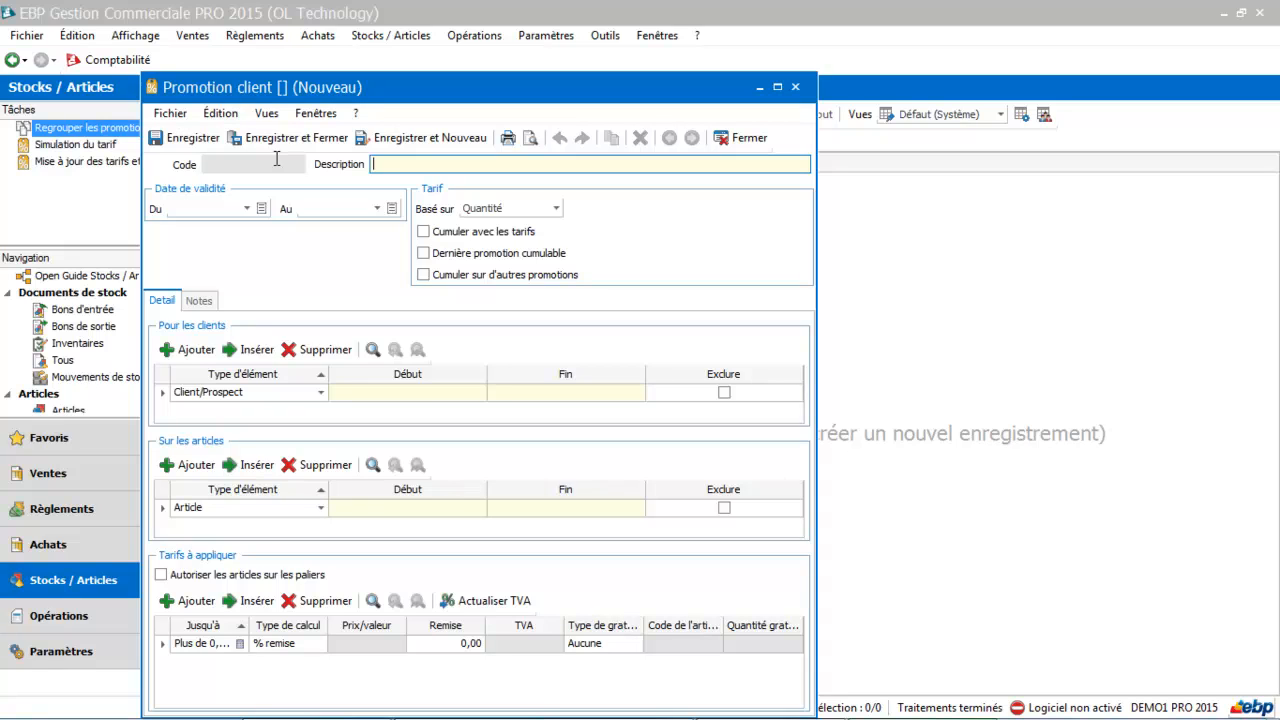
type("Promotion")
Step: Set the promotion's validity period from 26/09/2014 to 30/09/2014
left_click(247, 209)
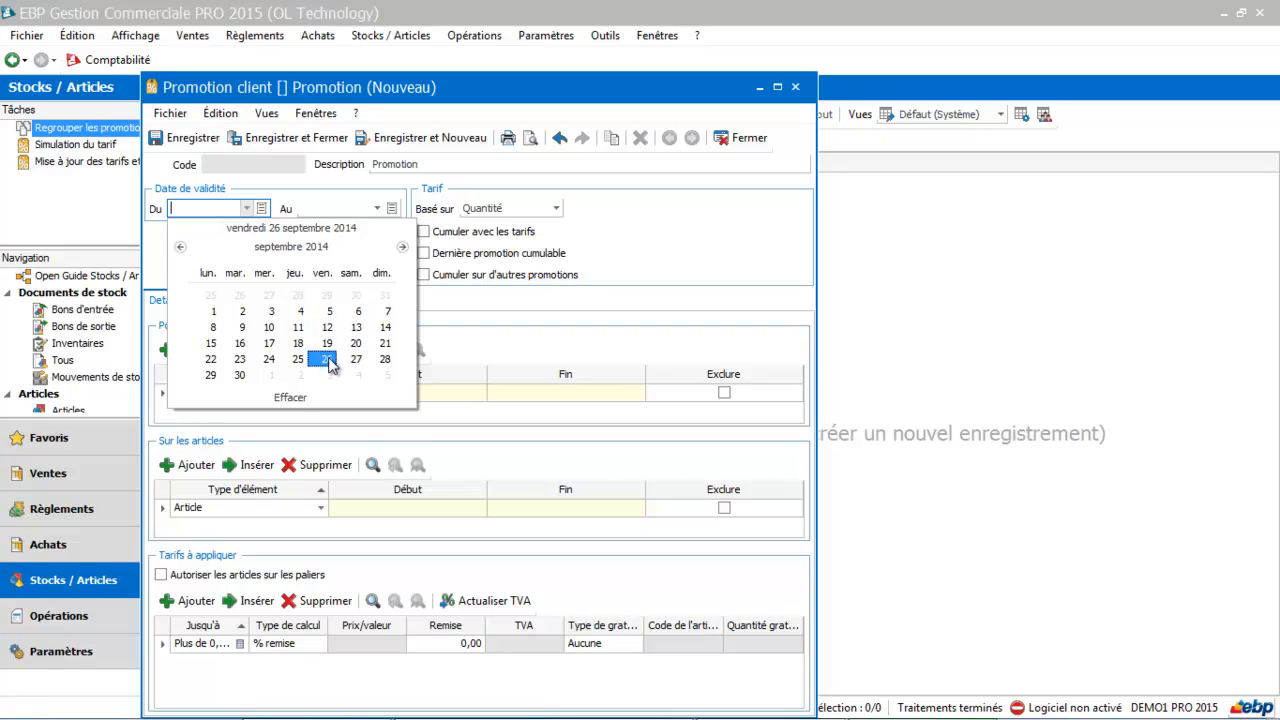
left_click(327, 359)
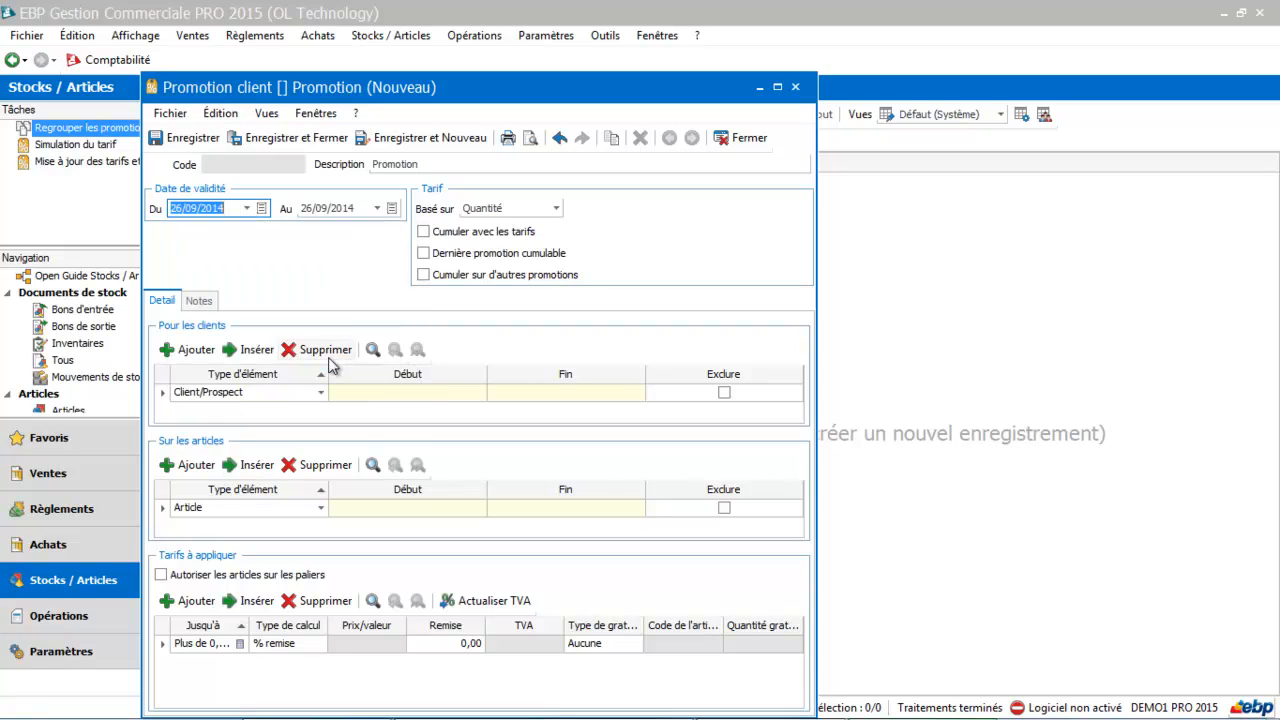
left_click(388, 211)
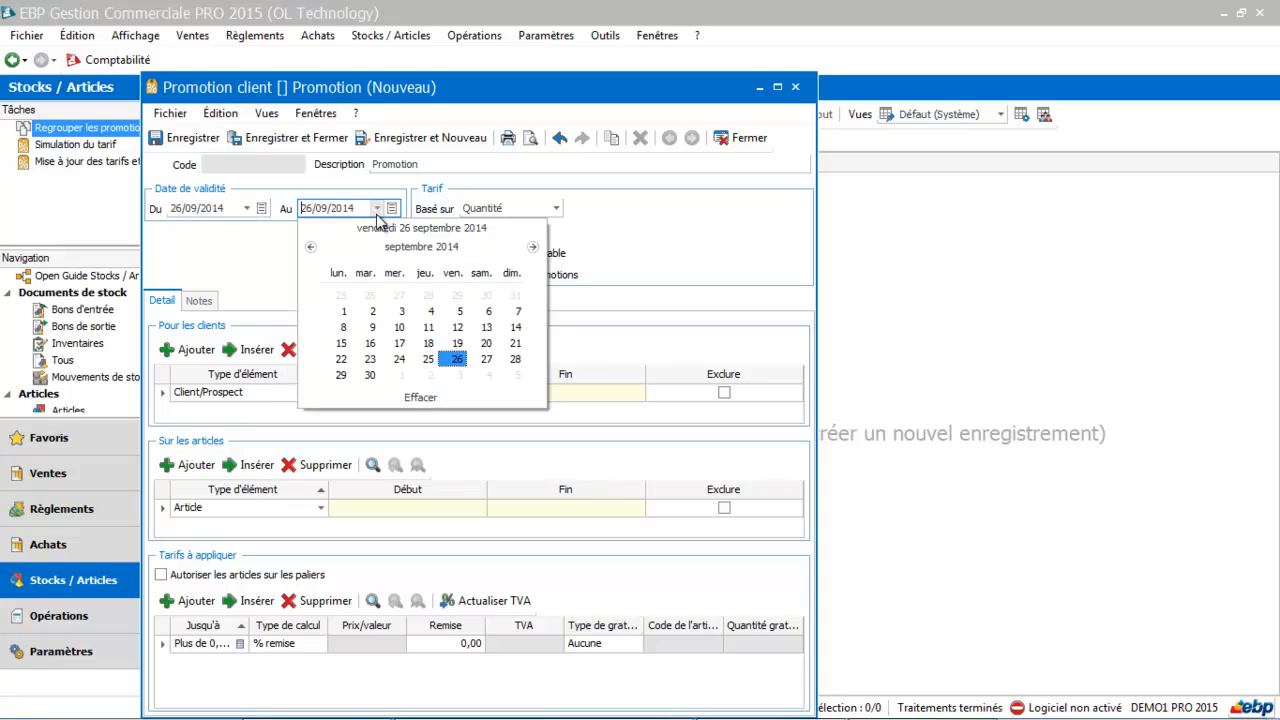
left_click(366, 375)
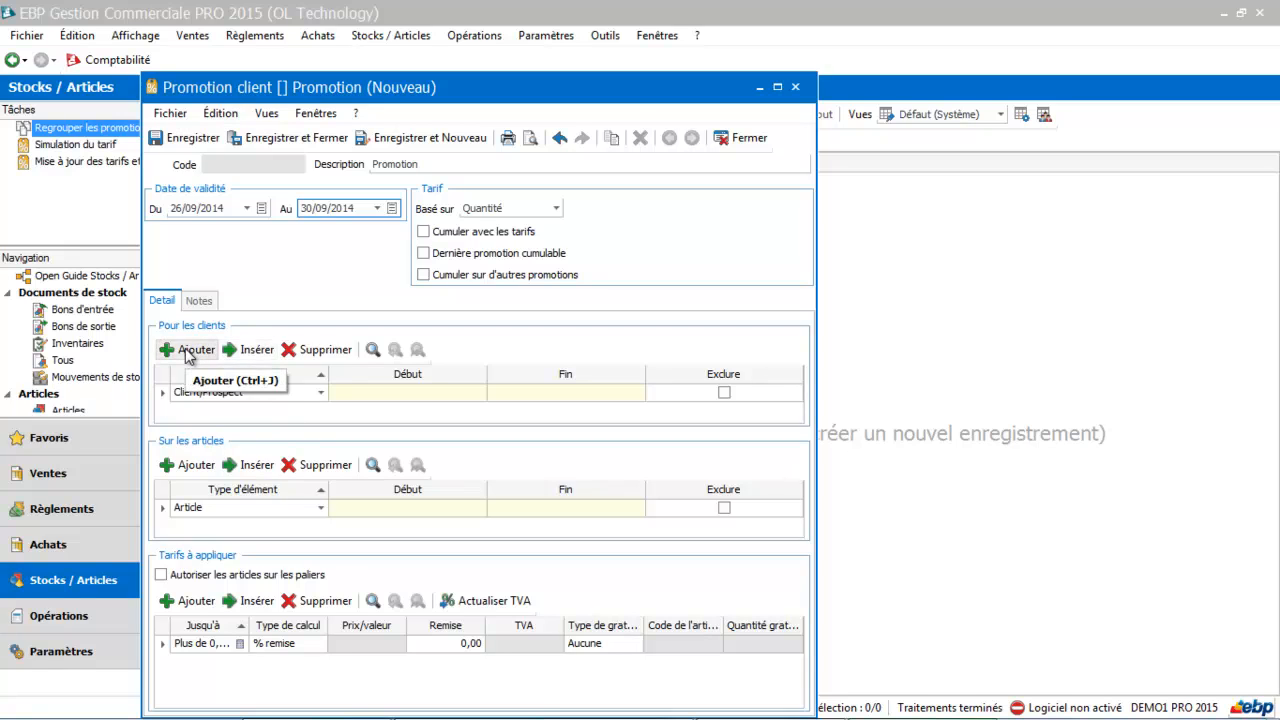
Step: Apply the promotion to all articles (Tous les articles) and all customers (Tous les clients)
left_click(258, 507)
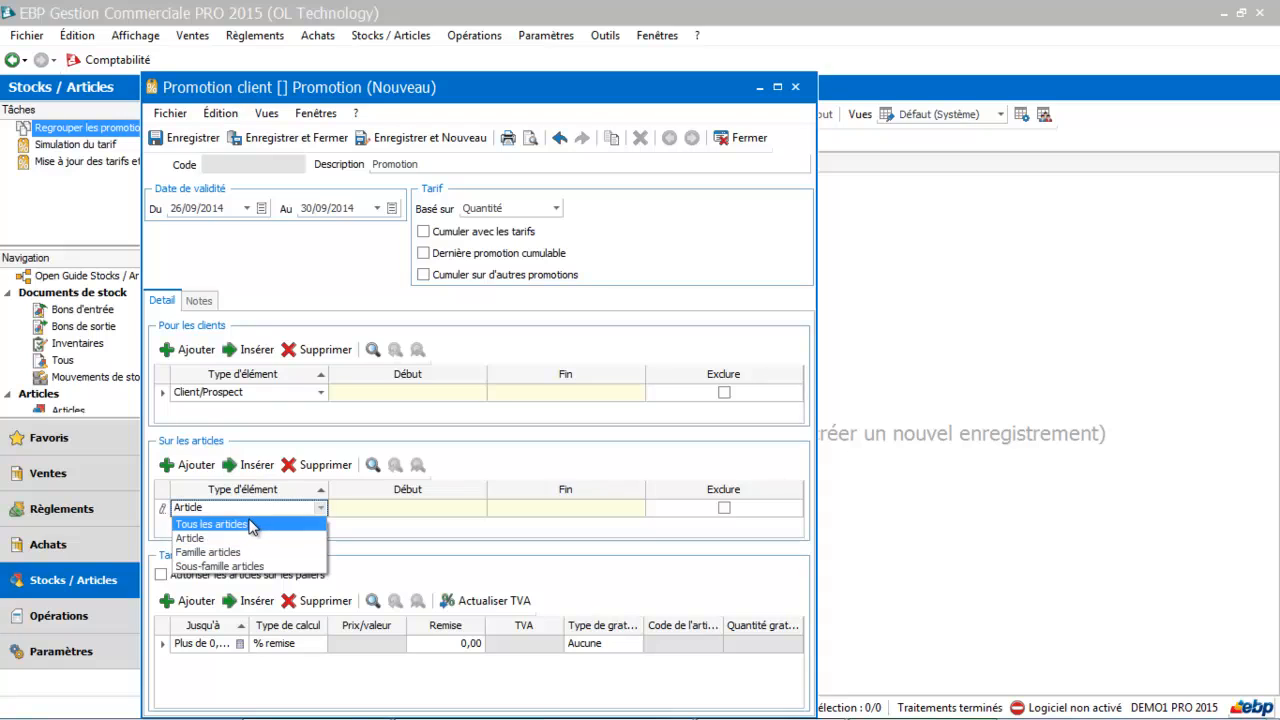
left_click(252, 525)
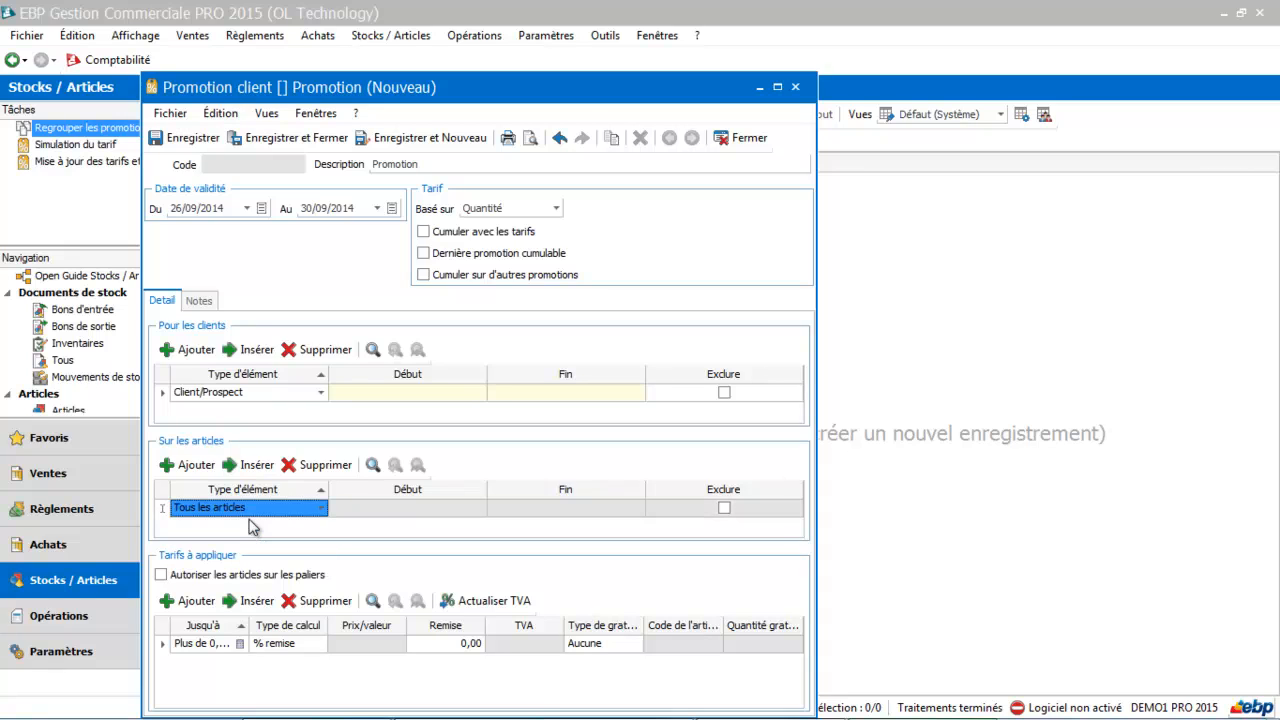
left_click(320, 393)
left_click(300, 410)
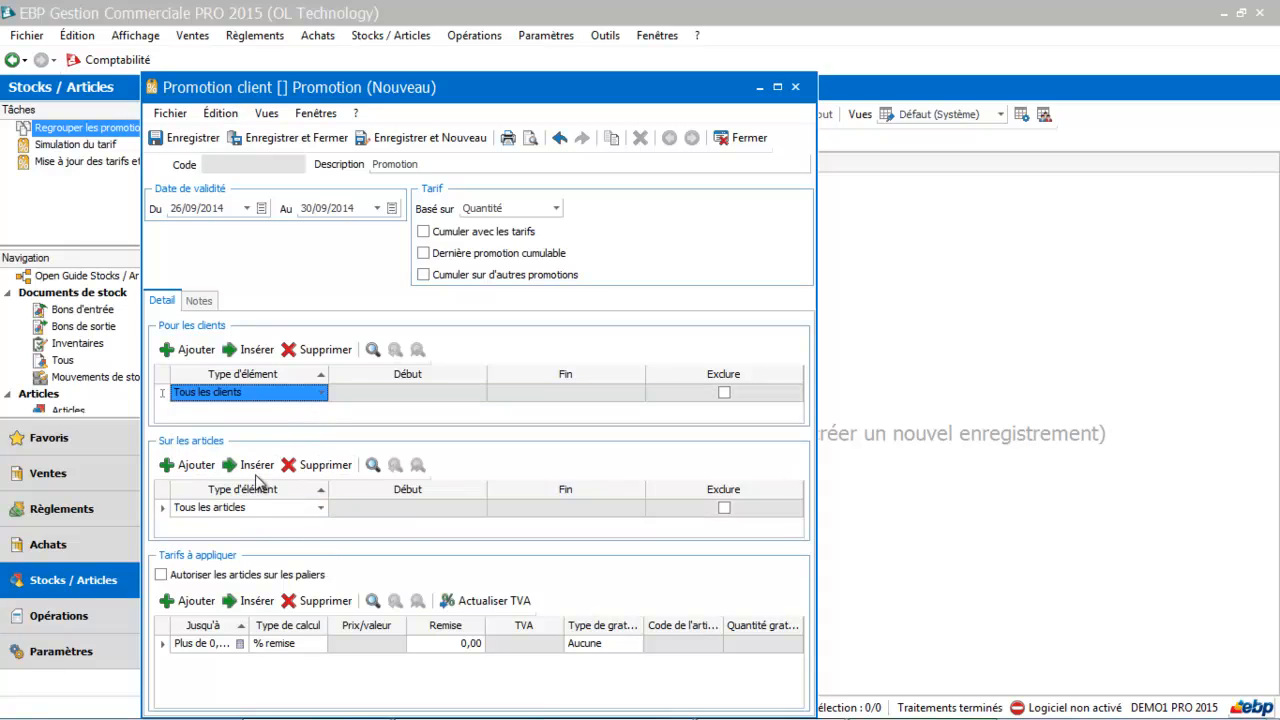
Step: Set the promotion's tariff line to quantities up to 999999999 with a 5% discount, and save and close the promotion
left_click(777, 87)
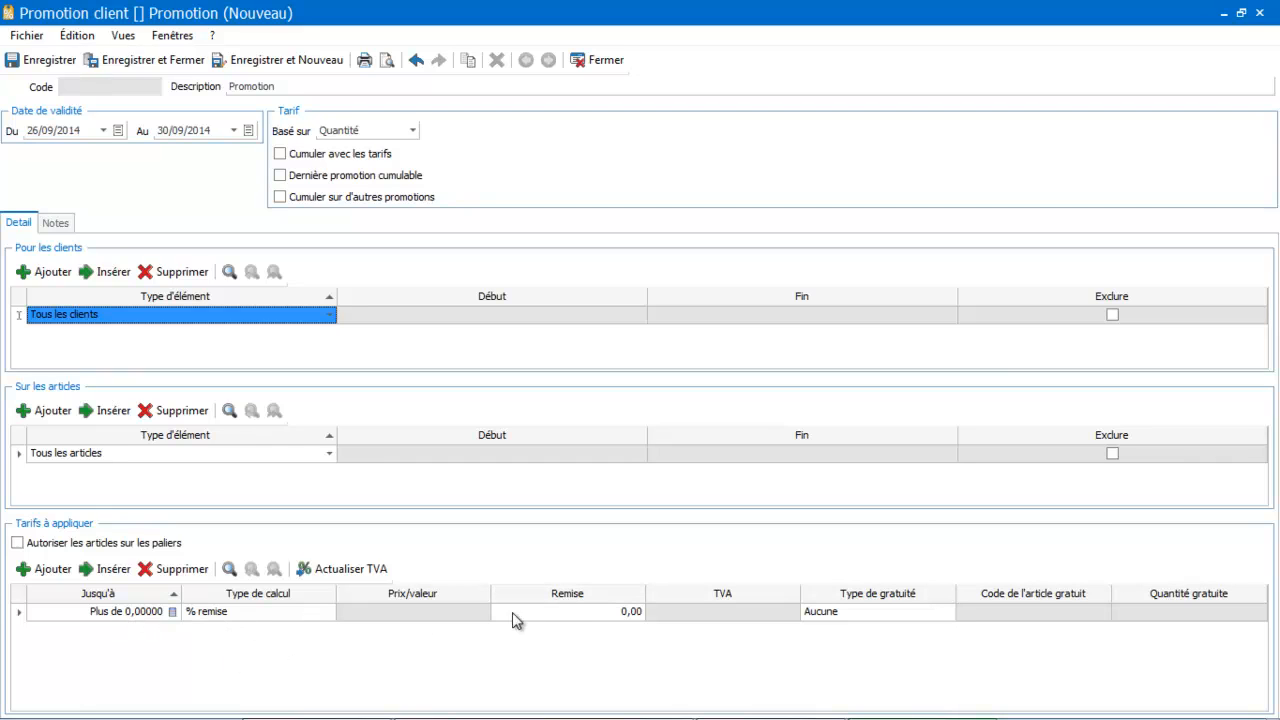
left_click(143, 617)
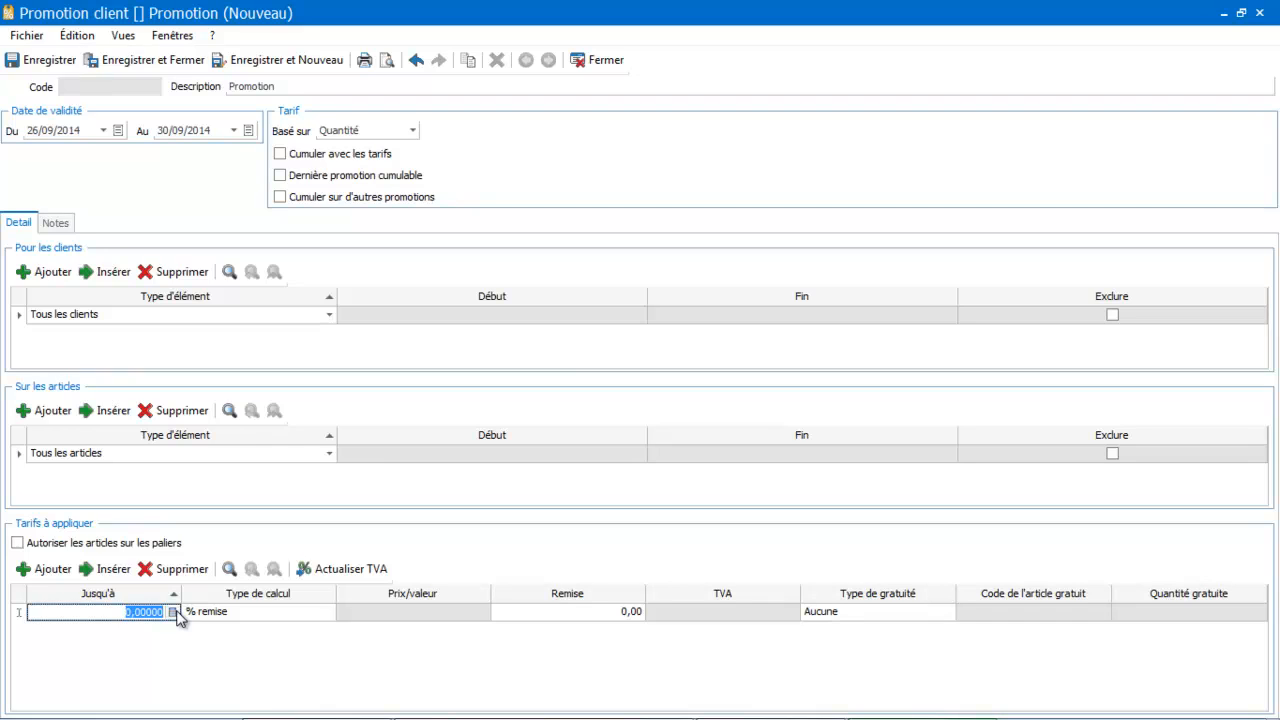
type("999999999")
key("Tab")
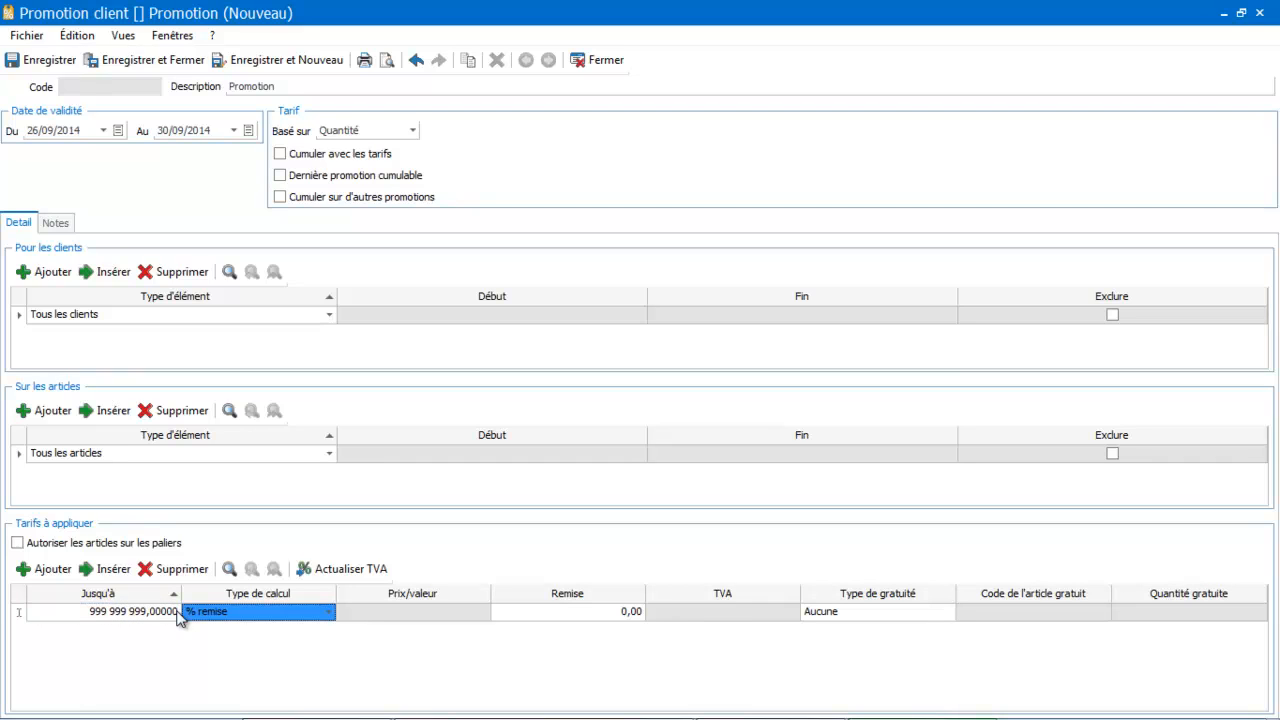
key("Tab")
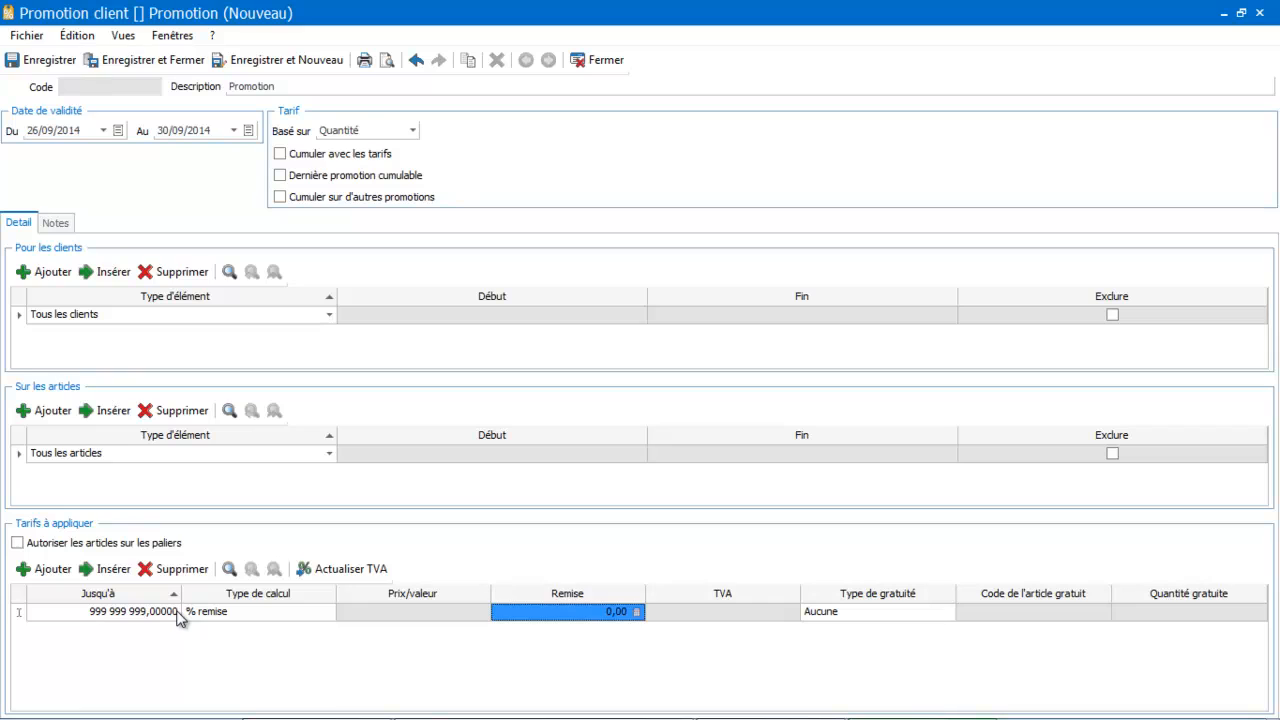
type("5")
key("Tab")
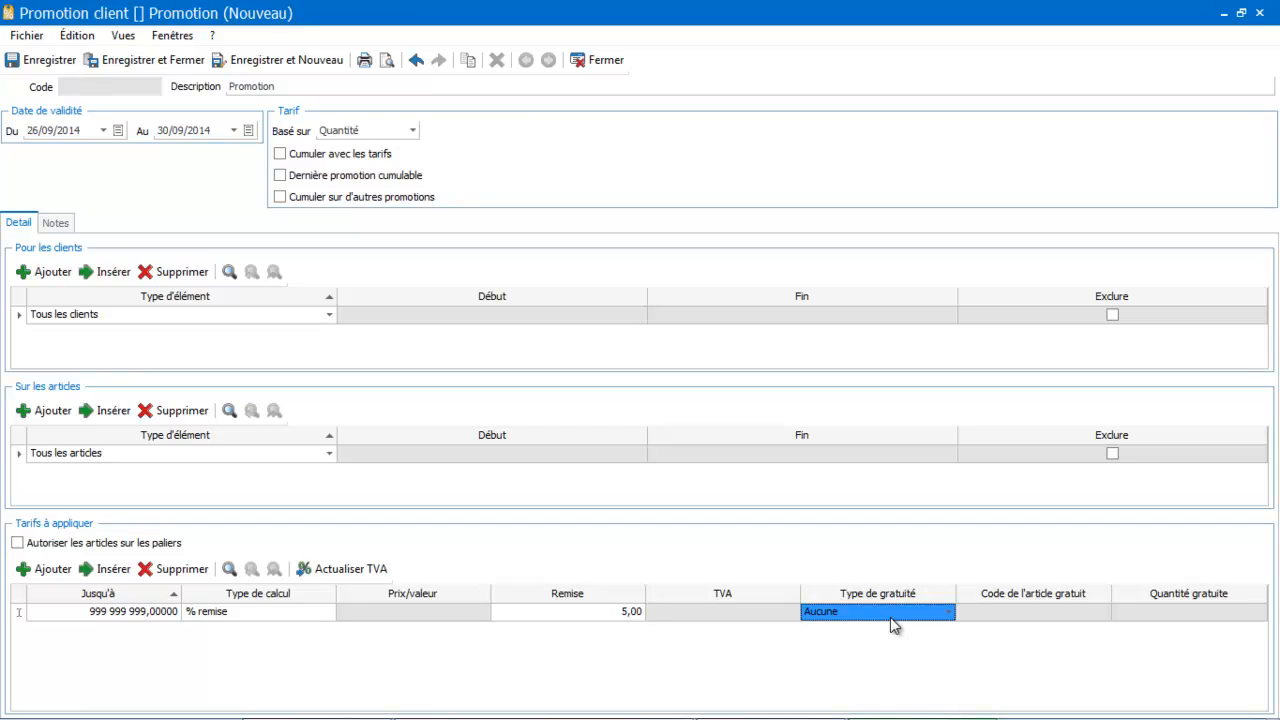
left_click(153, 63)
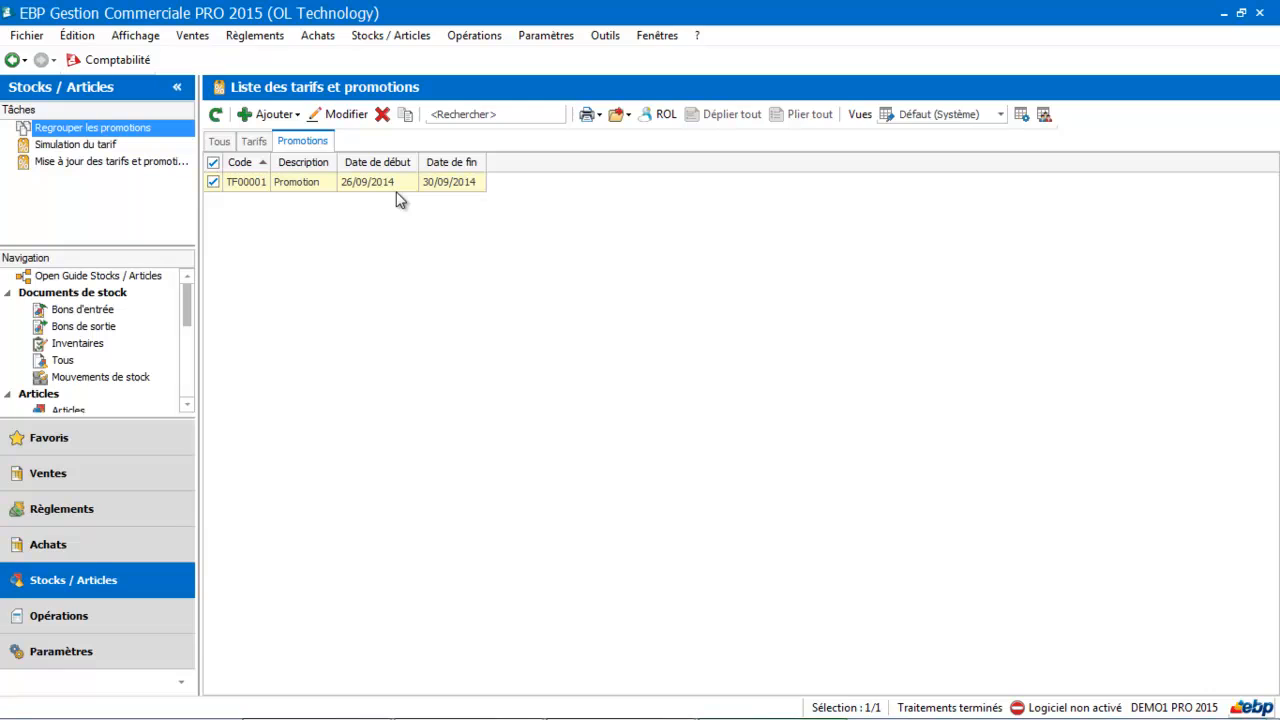
Step: Create a new customer order in the sales documents for the customer SARL MOUSSET
left_click(138, 486)
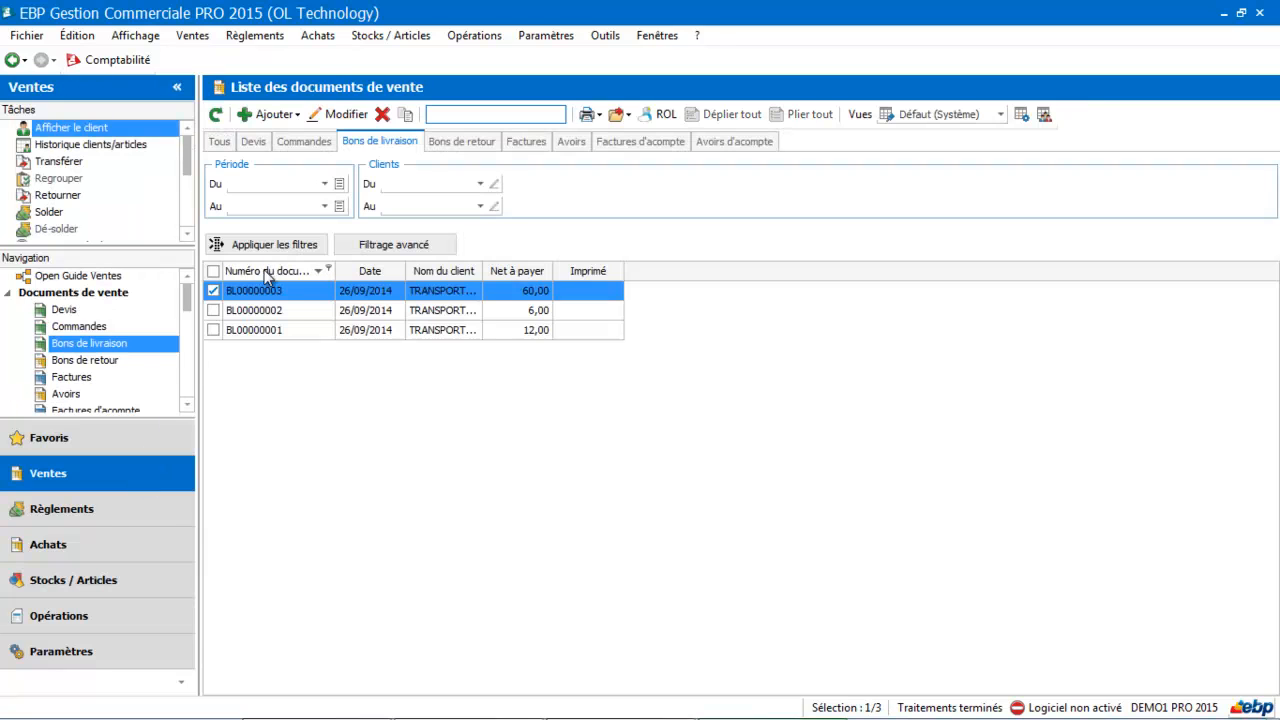
left_click(306, 143)
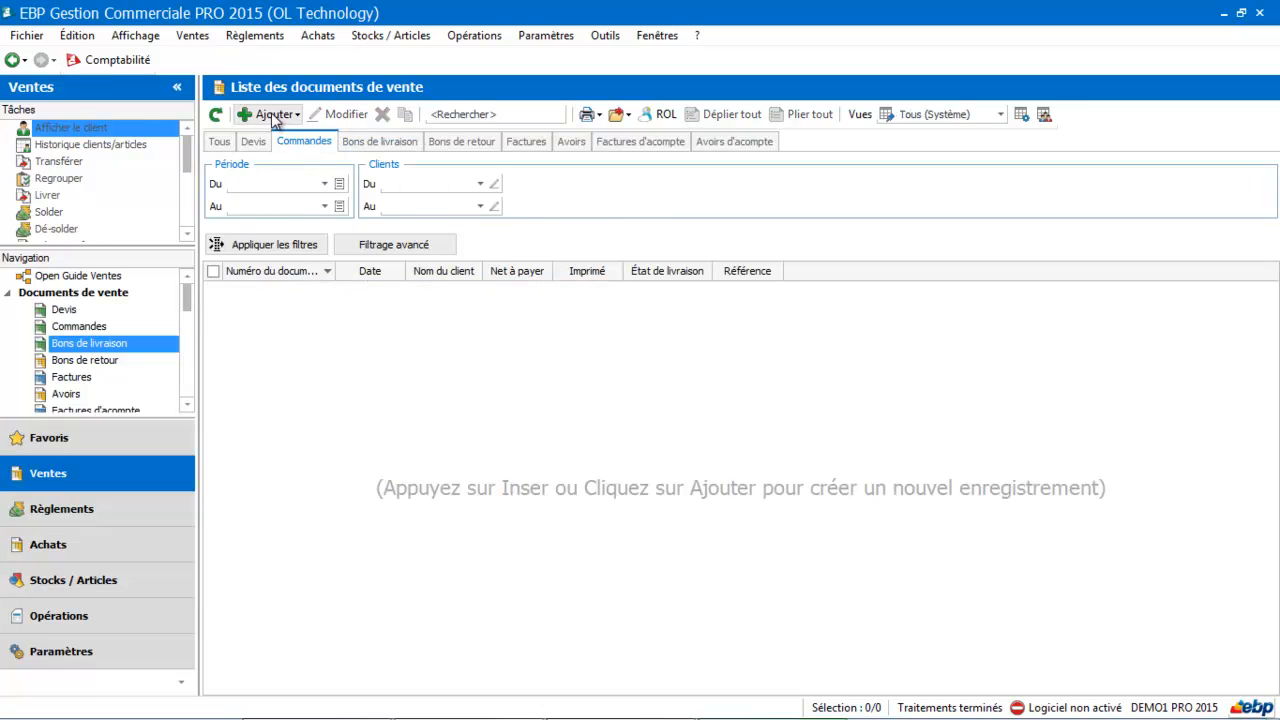
left_click(275, 115)
left_click(279, 164)
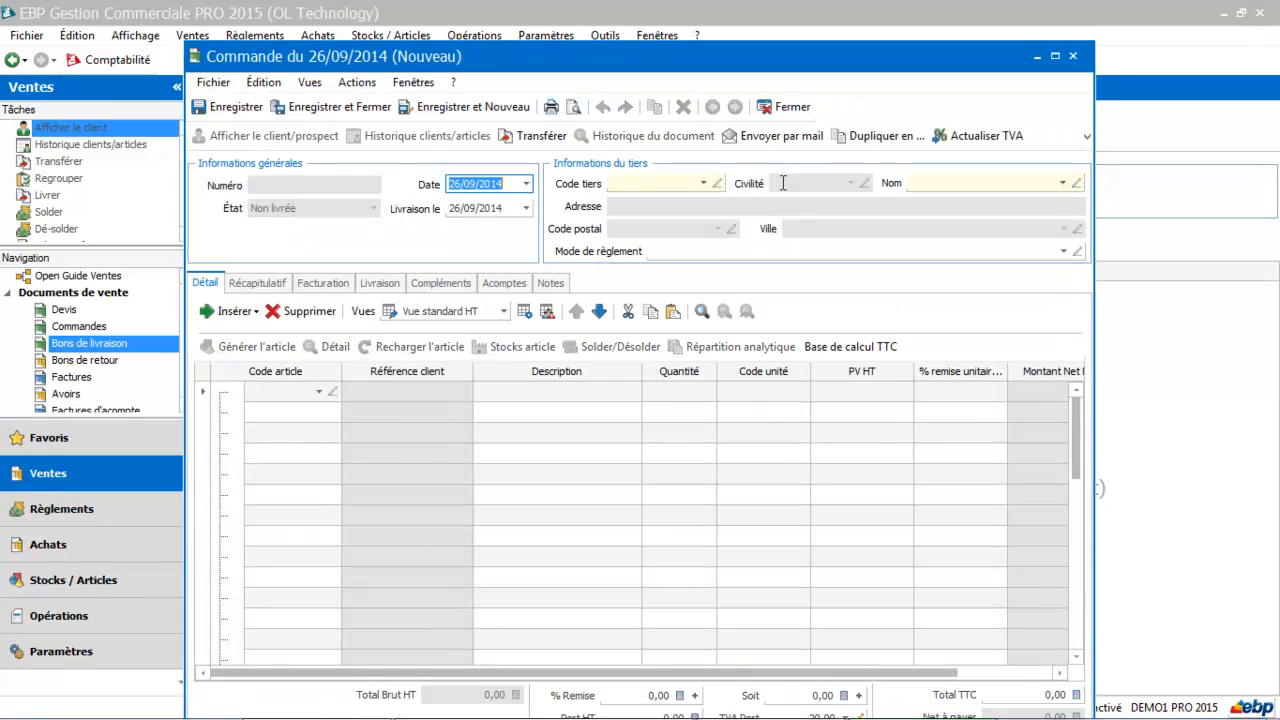
left_click(702, 183)
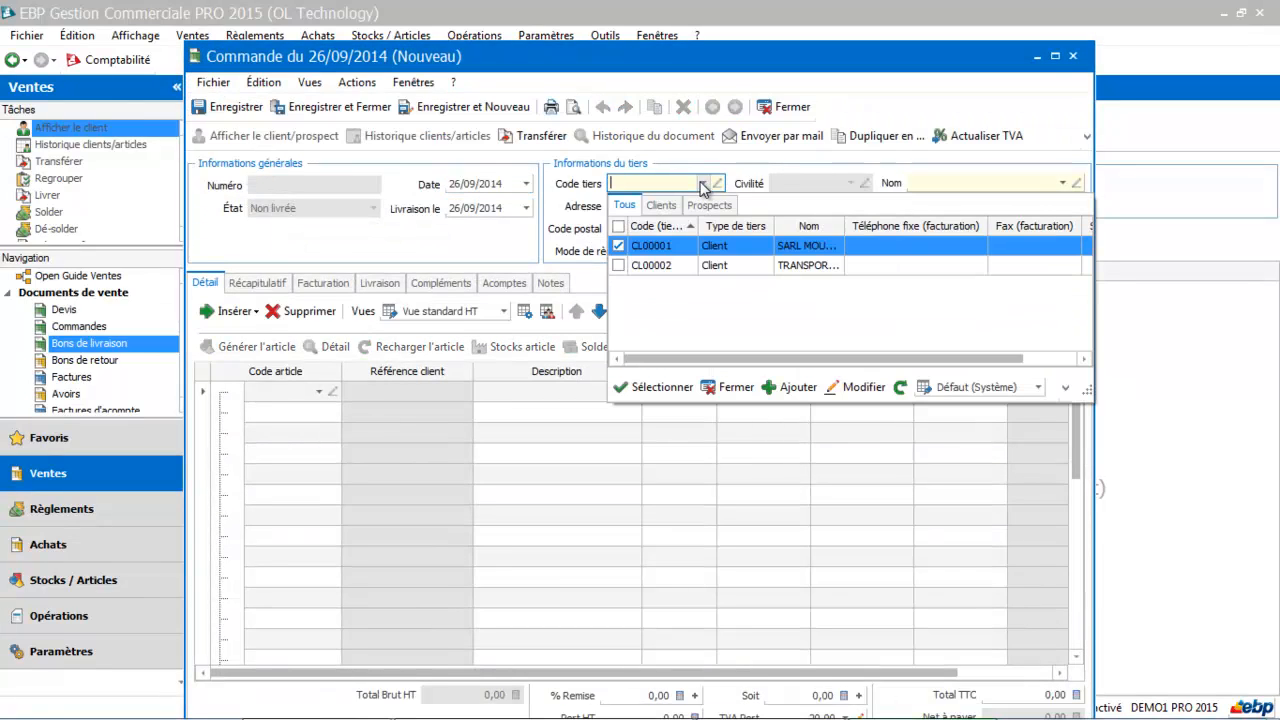
left_click(664, 247)
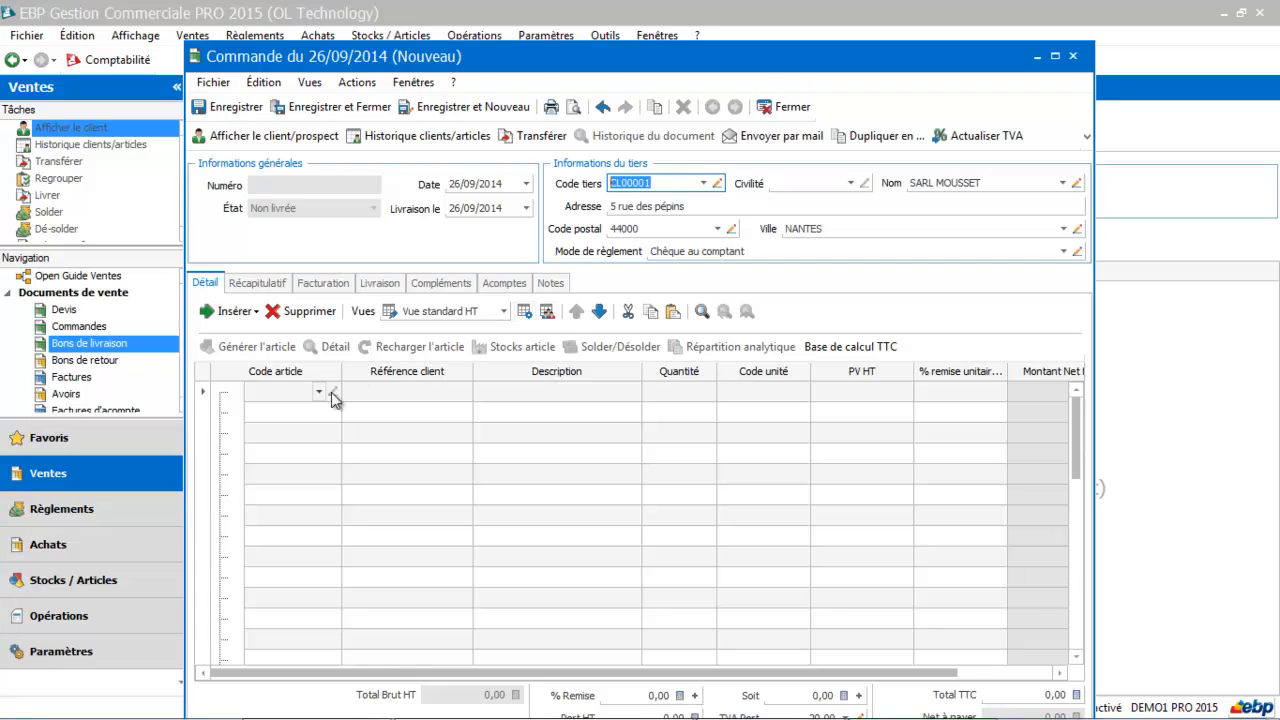
Step: Add article AR00002 (Ramette papier) on the order's first line, and close the order without saving it
left_click(1055, 56)
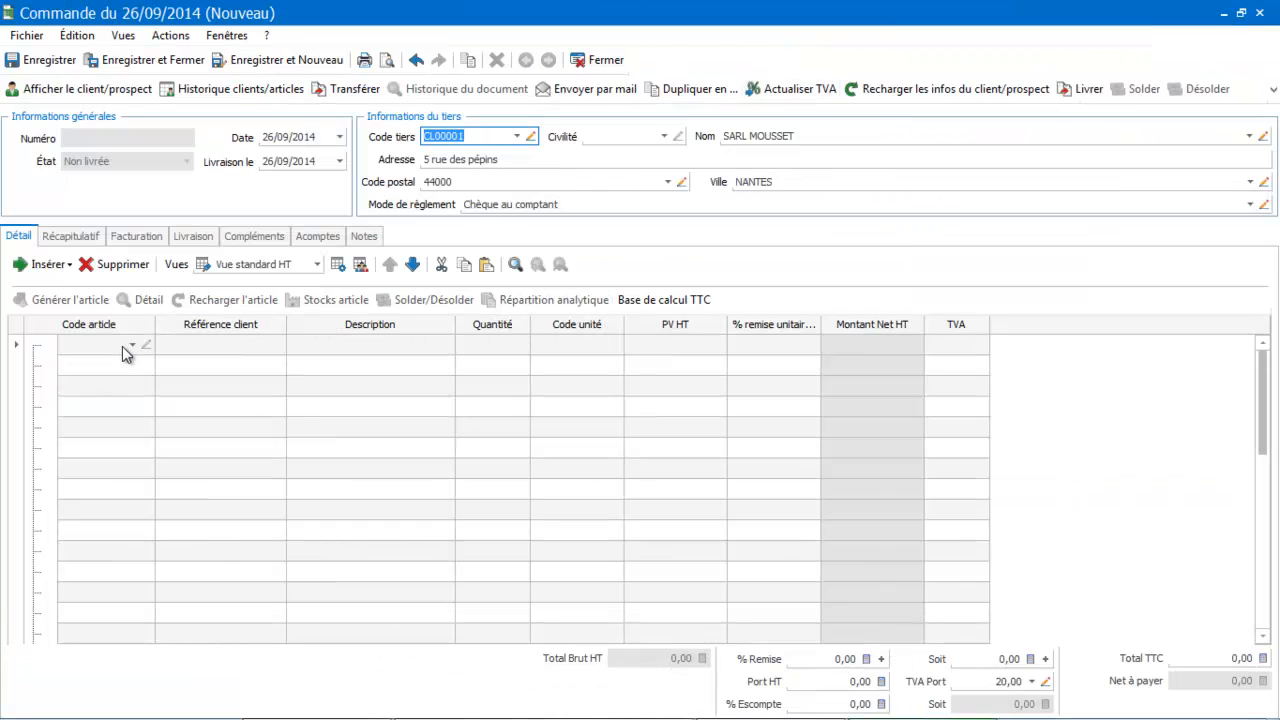
left_click(126, 346)
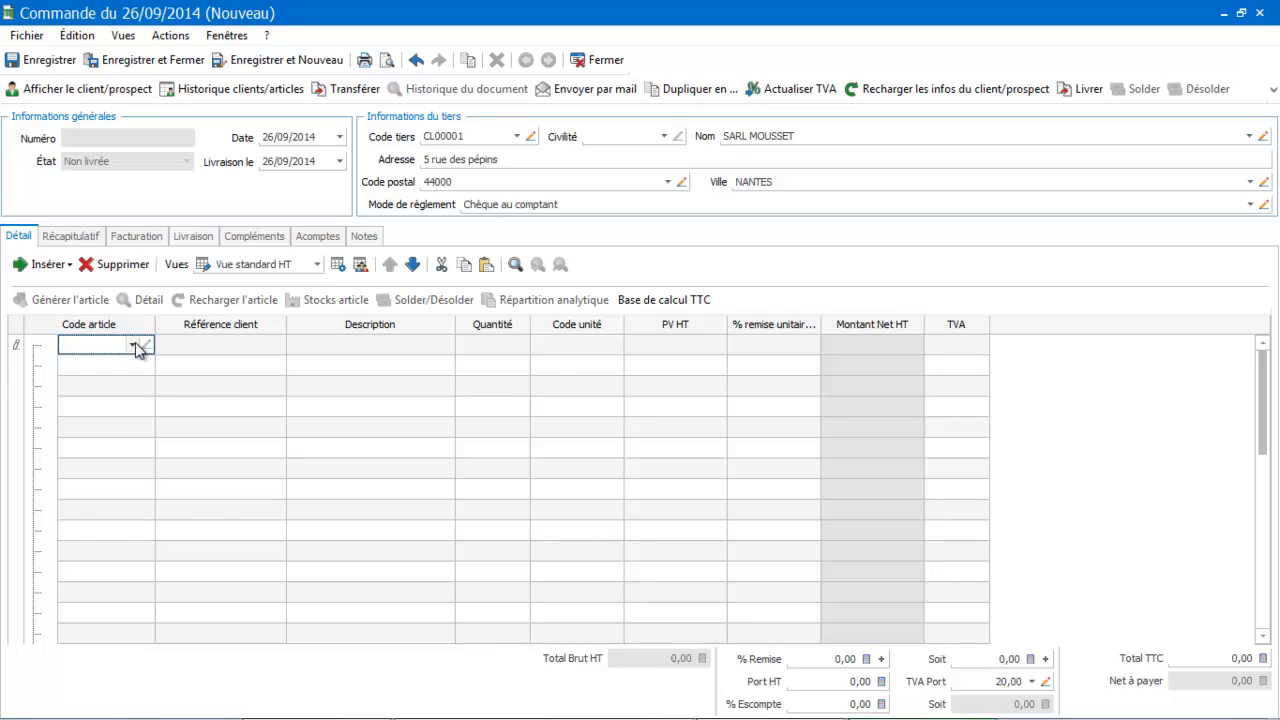
left_click(133, 345)
double_click(123, 425)
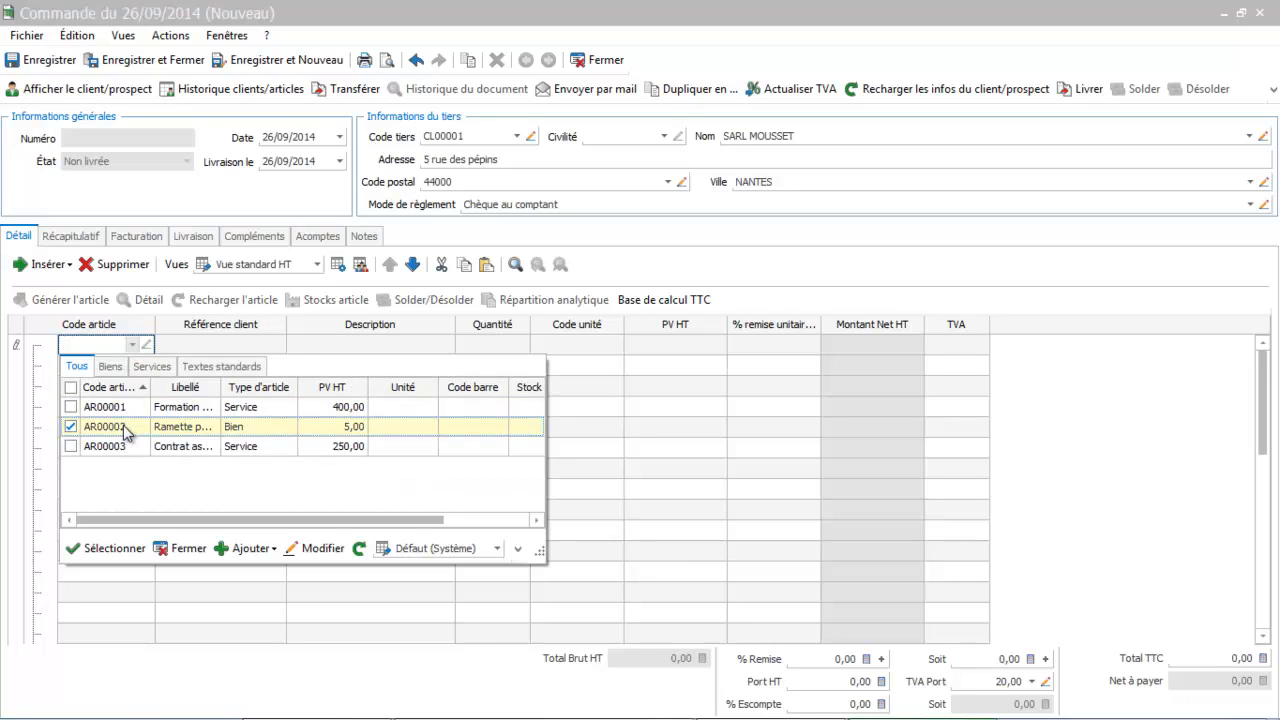
left_click(240, 404)
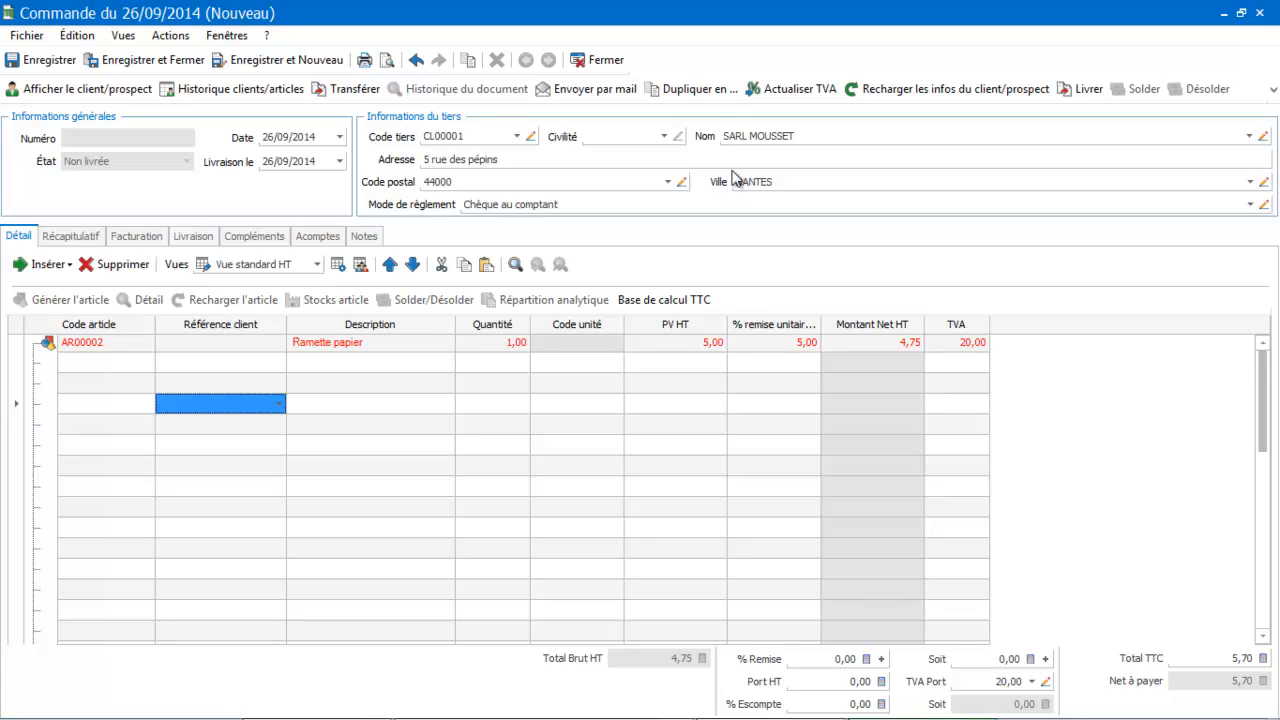
left_click(584, 60)
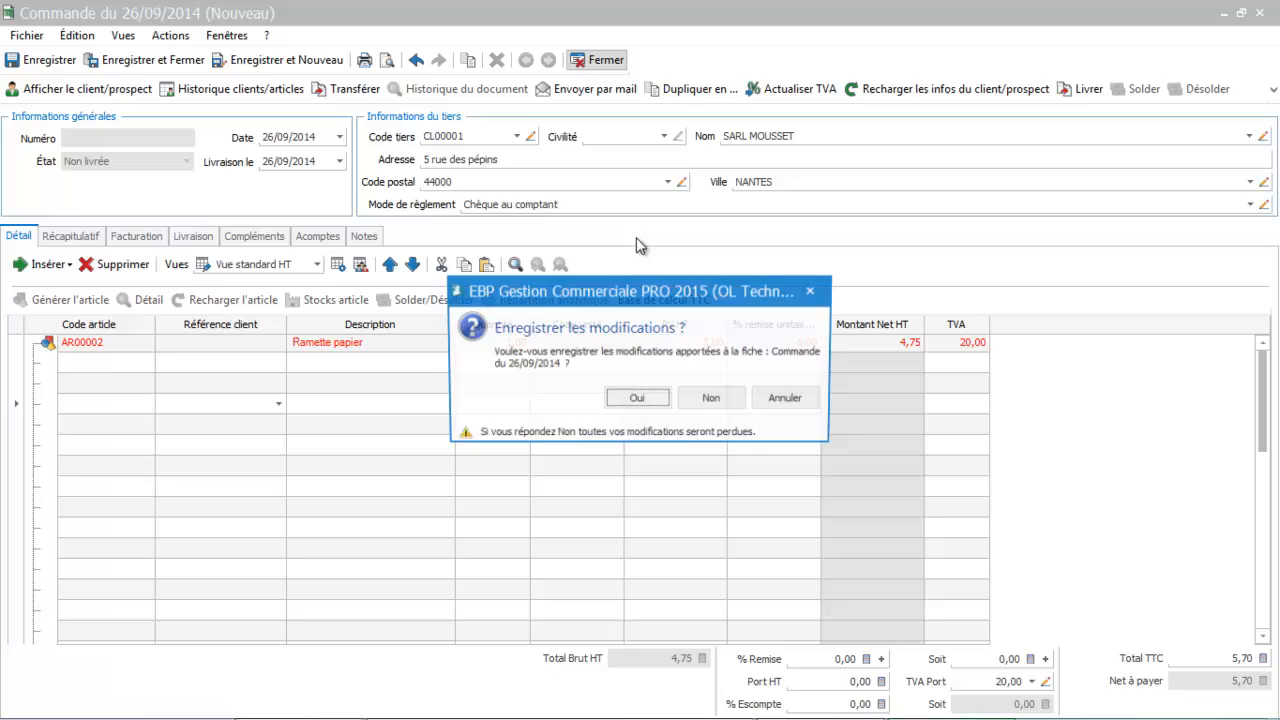
left_click(709, 398)
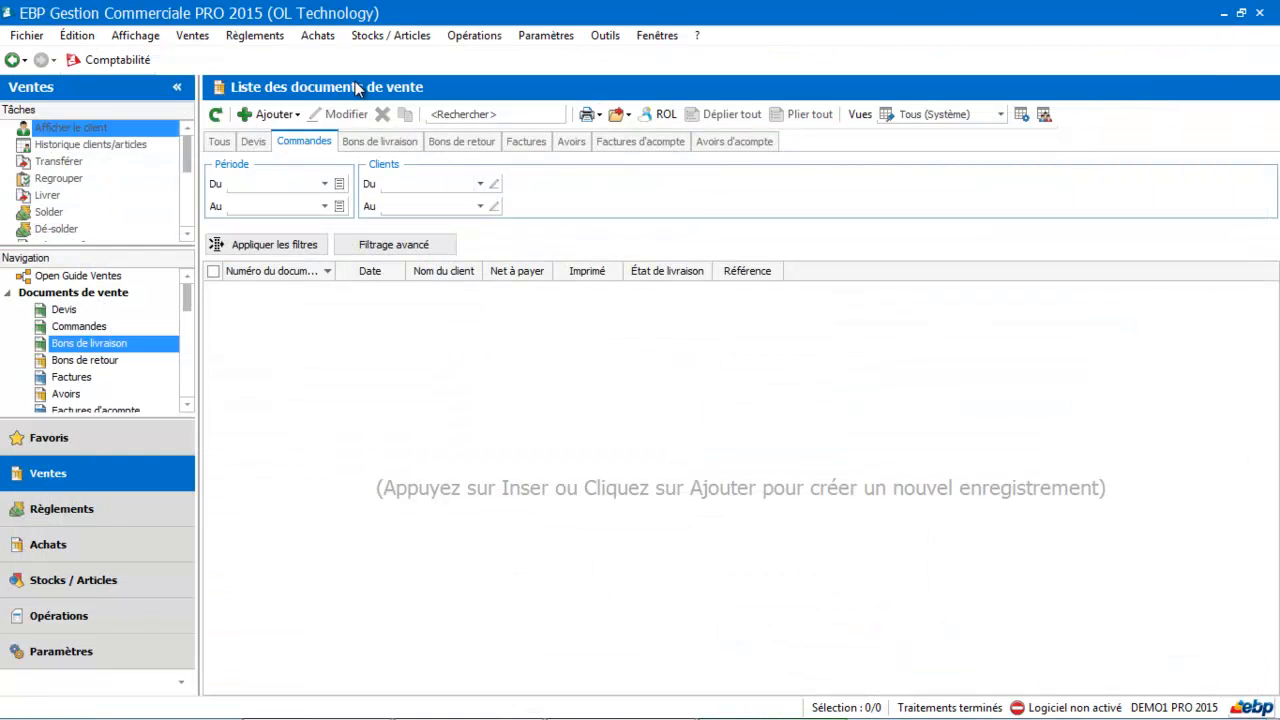
Step: Delete the promotion named "Promotion" from the customer tariffs and promotions list
left_click(396, 44)
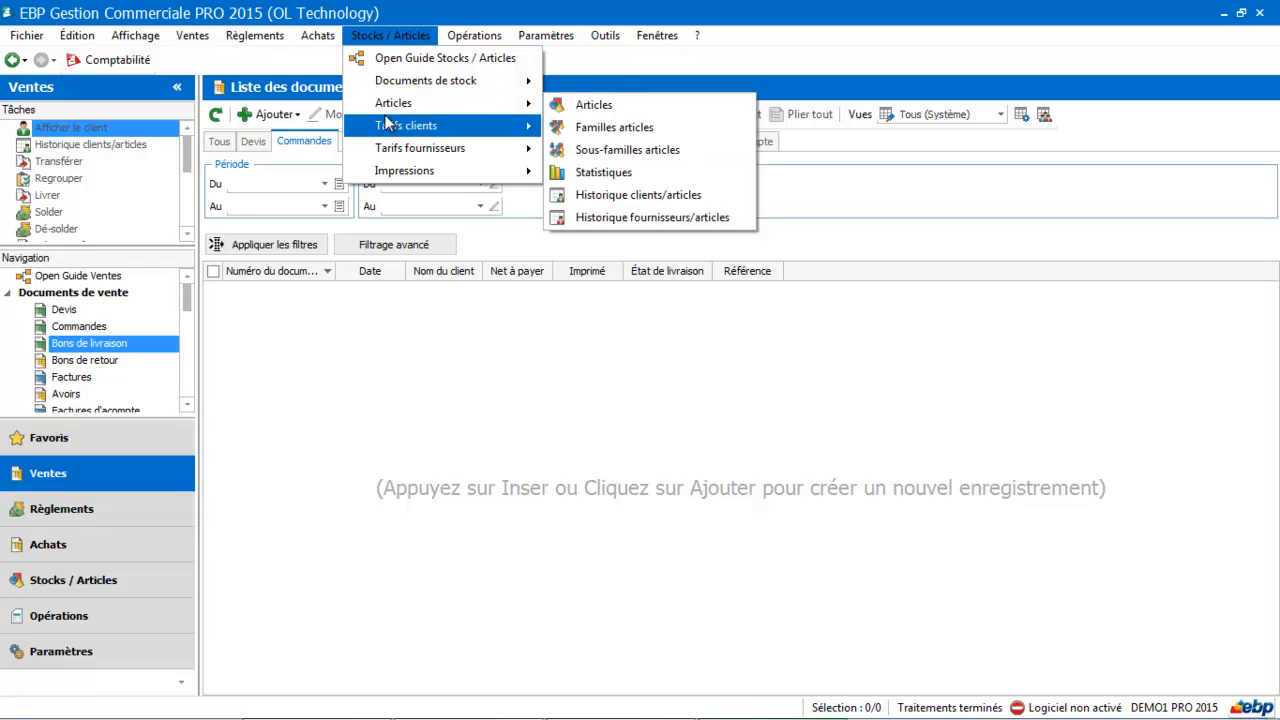
mouse_move(386, 125)
left_click(586, 128)
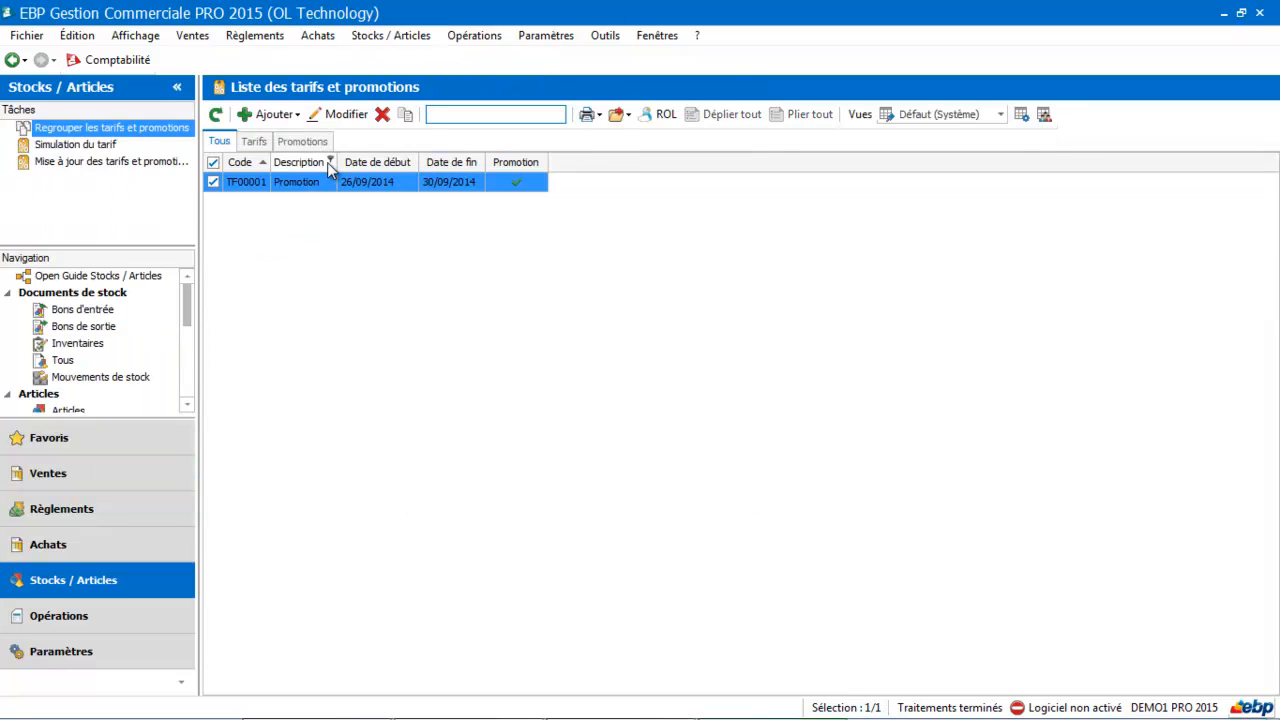
left_click(381, 114)
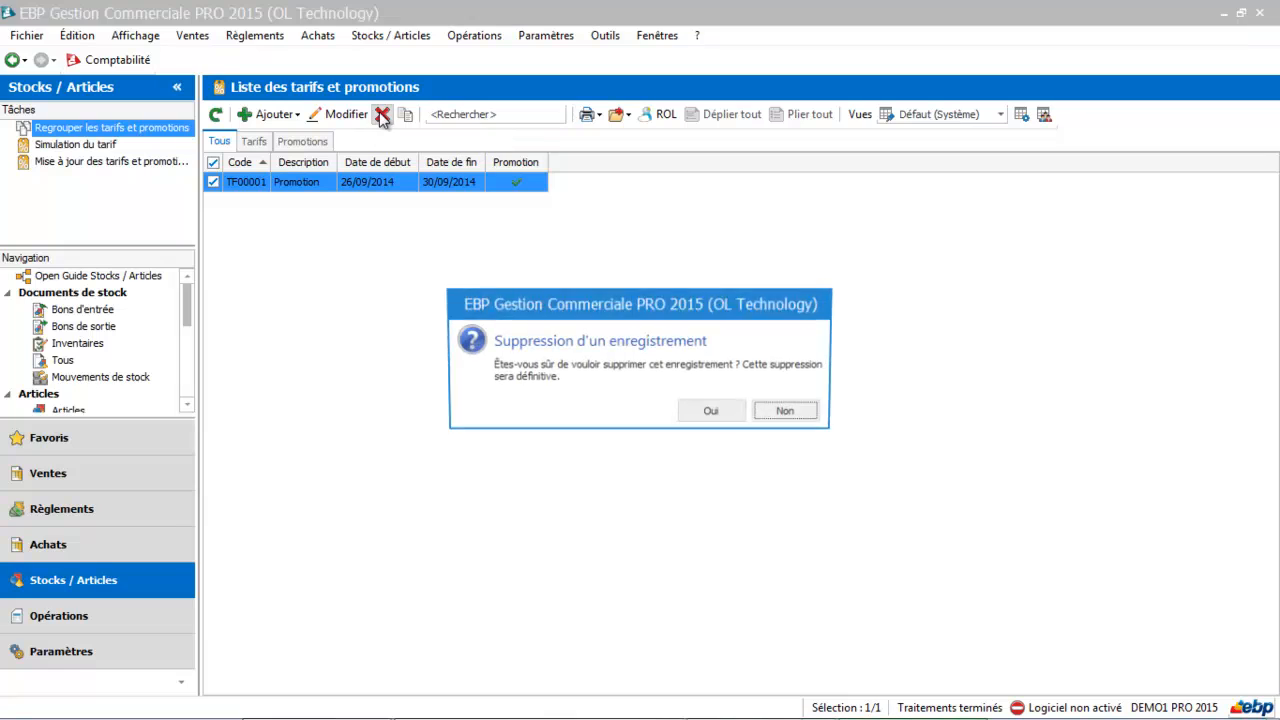
left_click(711, 413)
Step: Show only the tariffs in the tariffs and promotions list, and create a new customer tariff
left_click(253, 141)
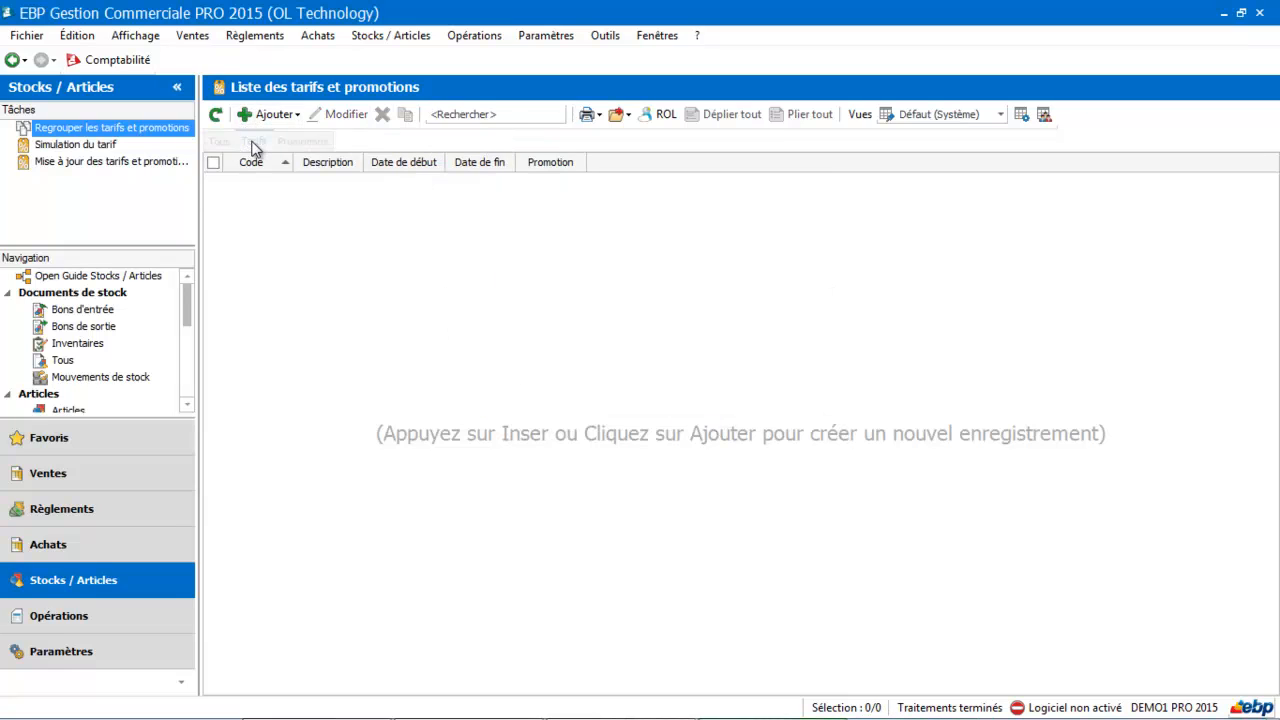
left_click(275, 117)
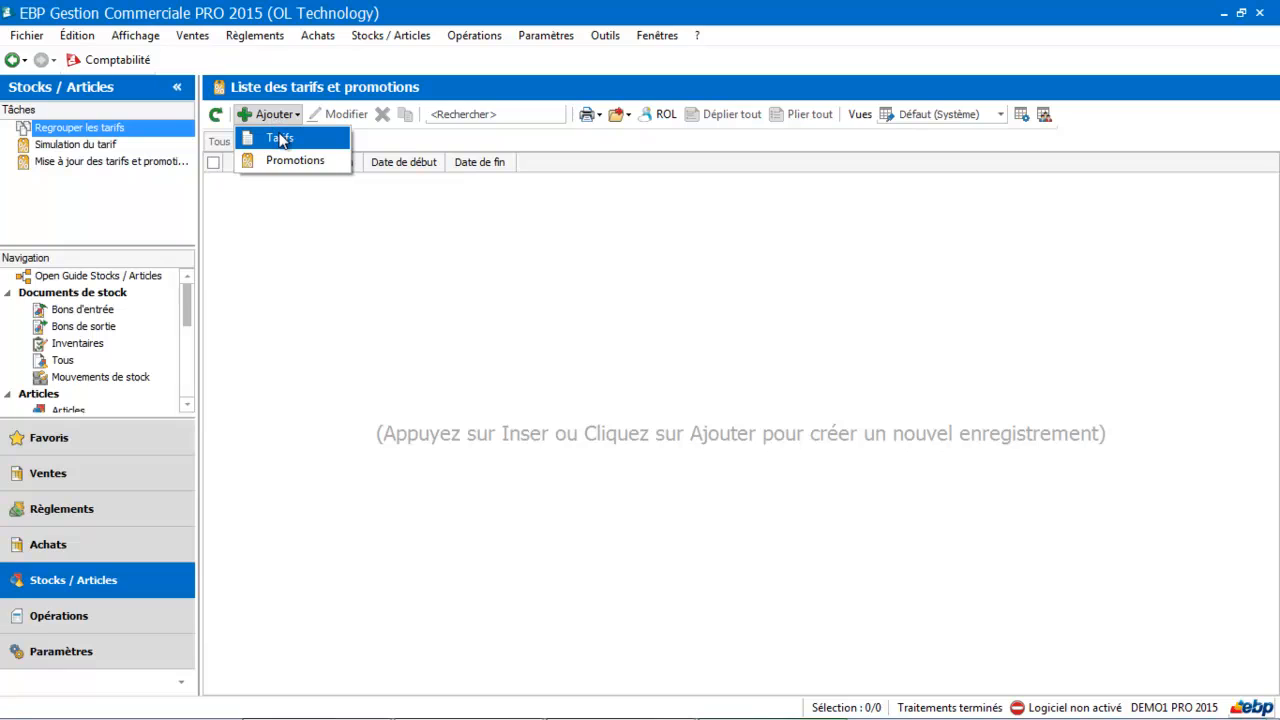
left_click(279, 134)
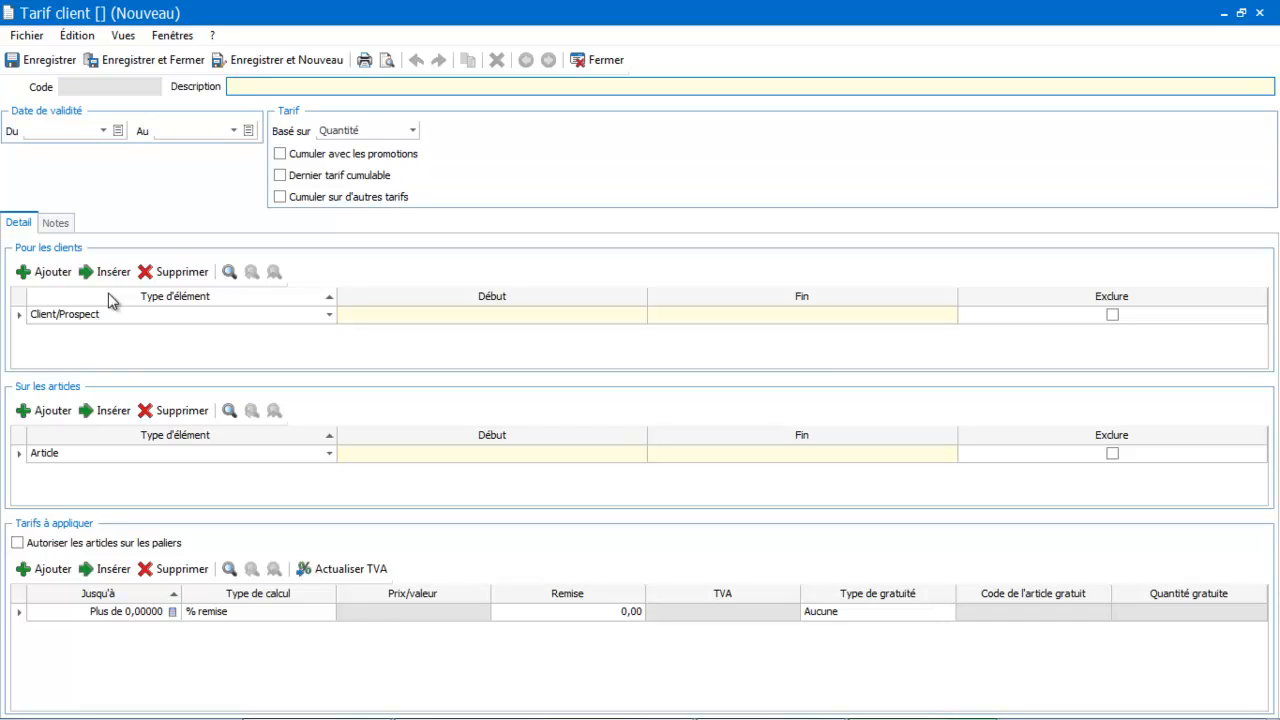
left_click(332, 316)
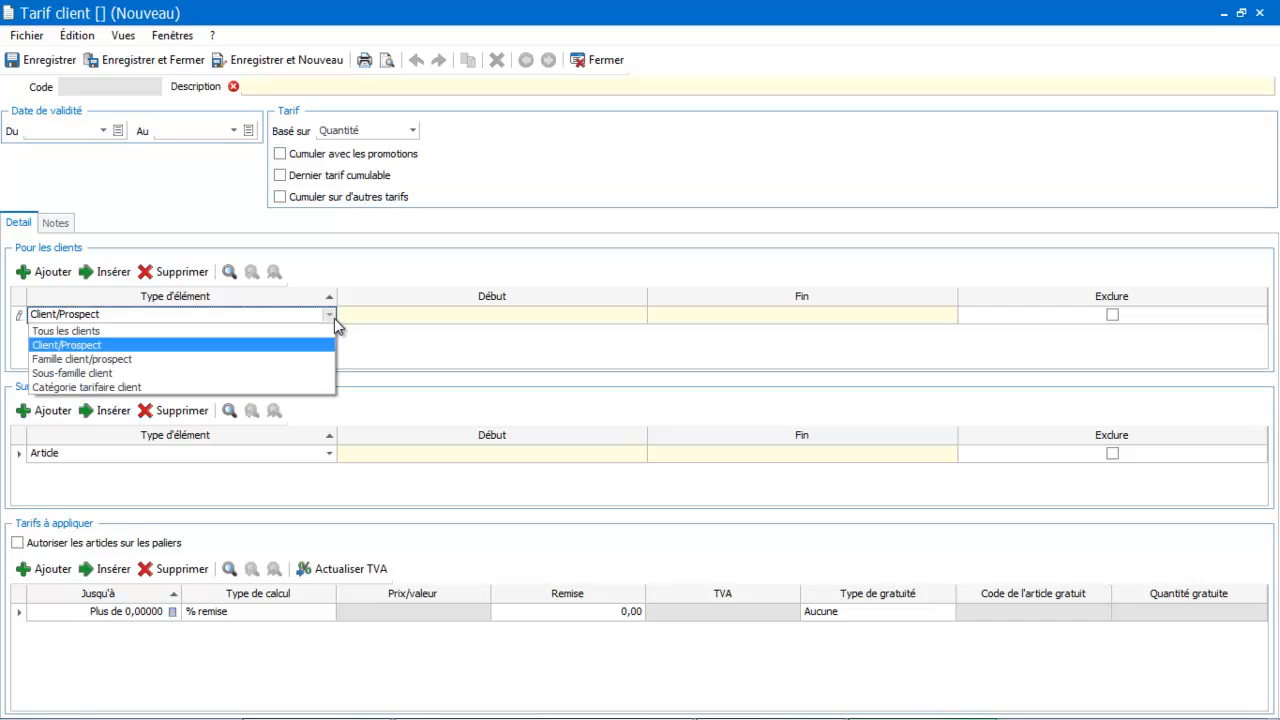
left_click(271, 359)
left_click(428, 314)
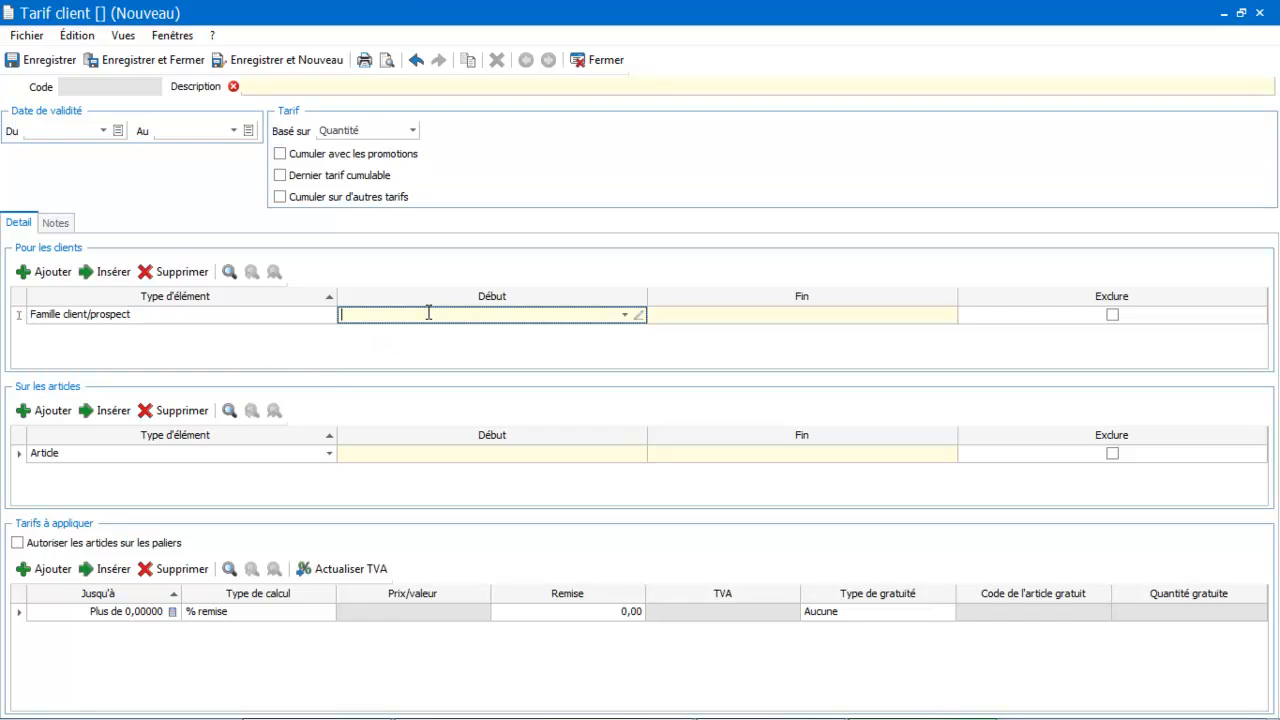
left_click(625, 315)
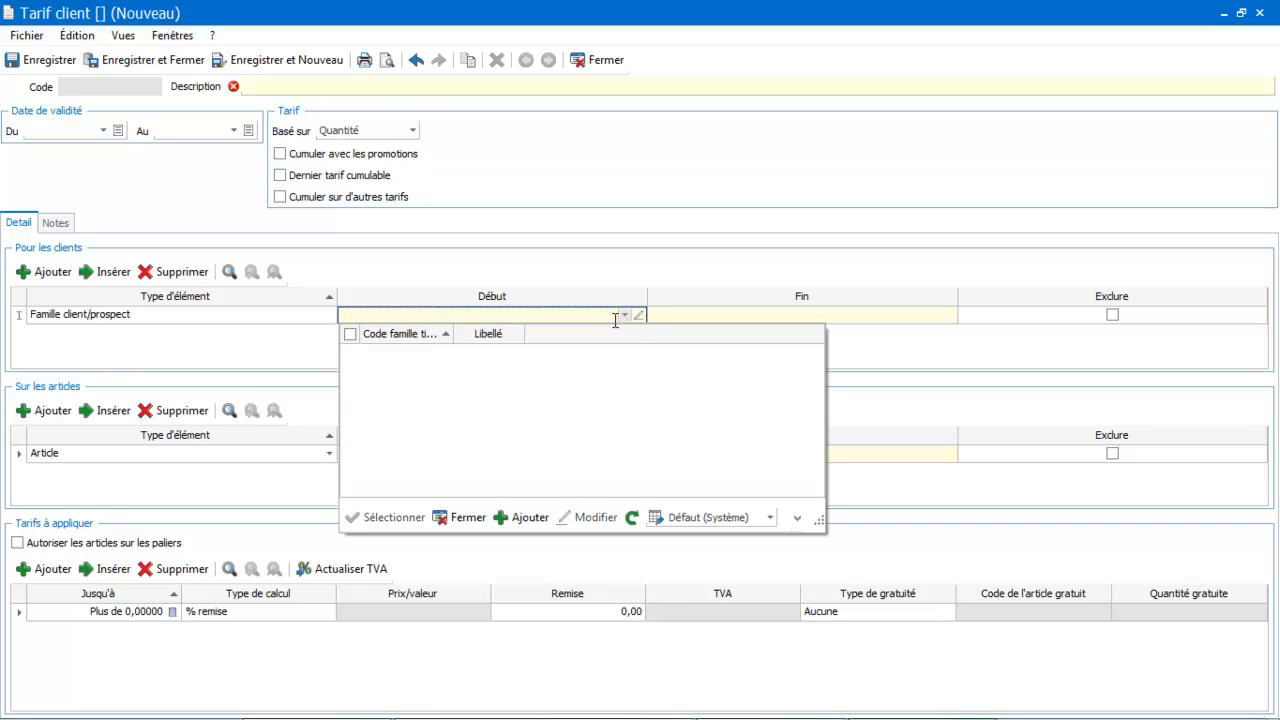
left_click(540, 313)
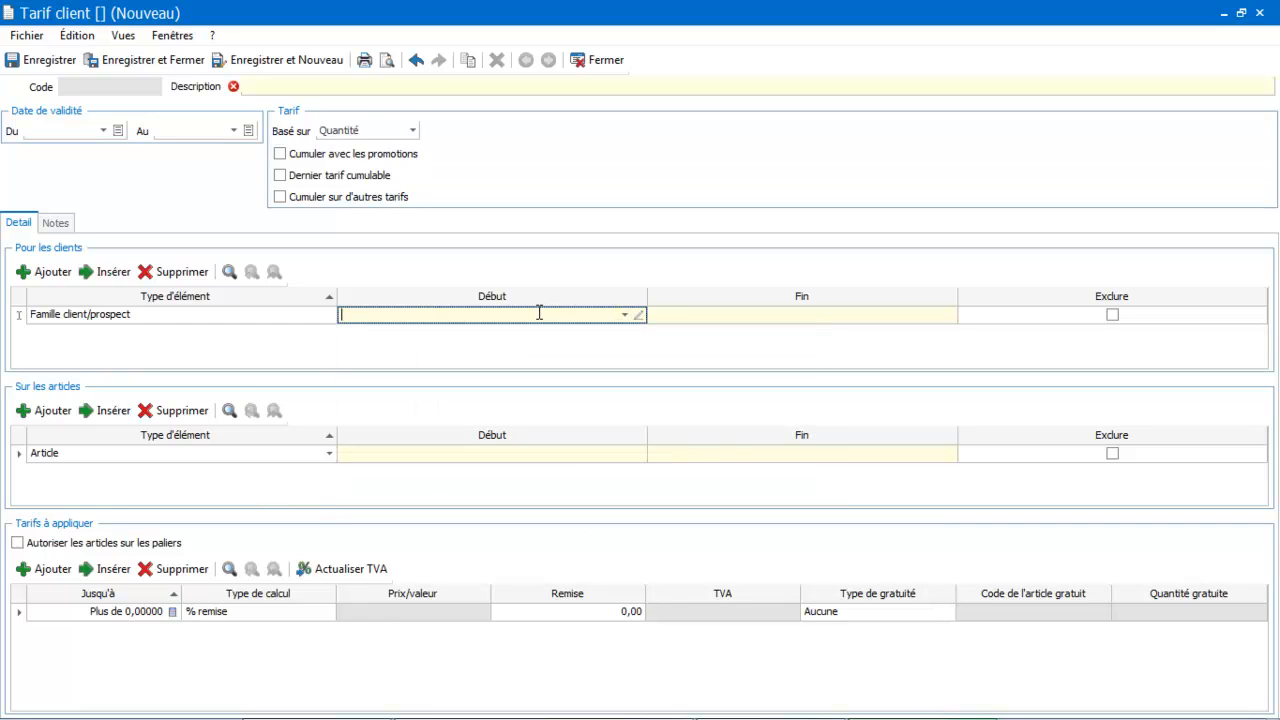
left_click(624, 314)
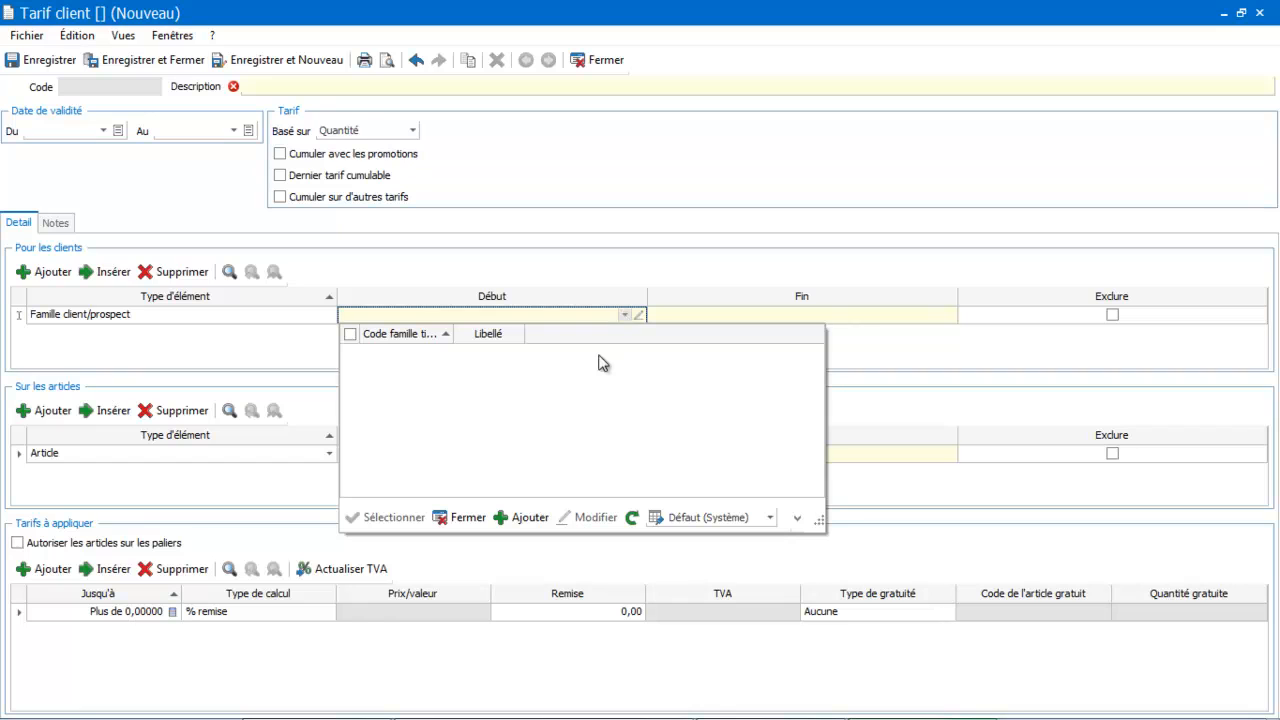
left_click(522, 518)
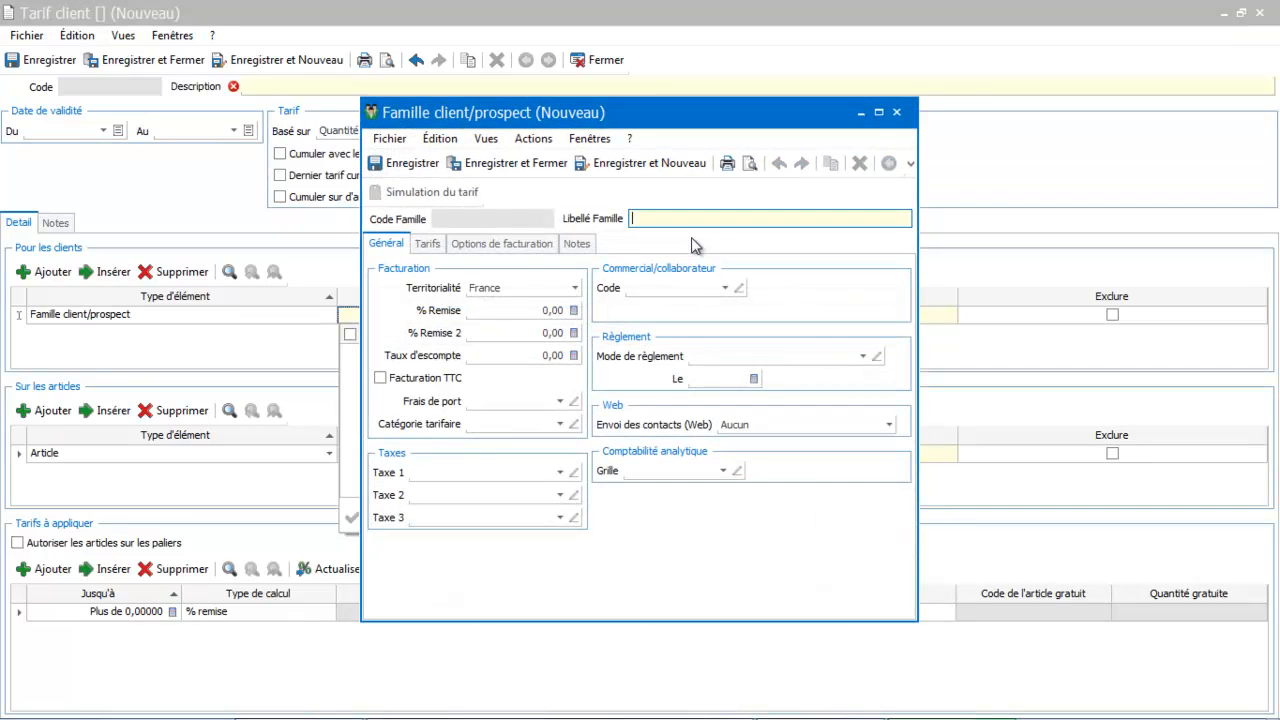
left_click(899, 116)
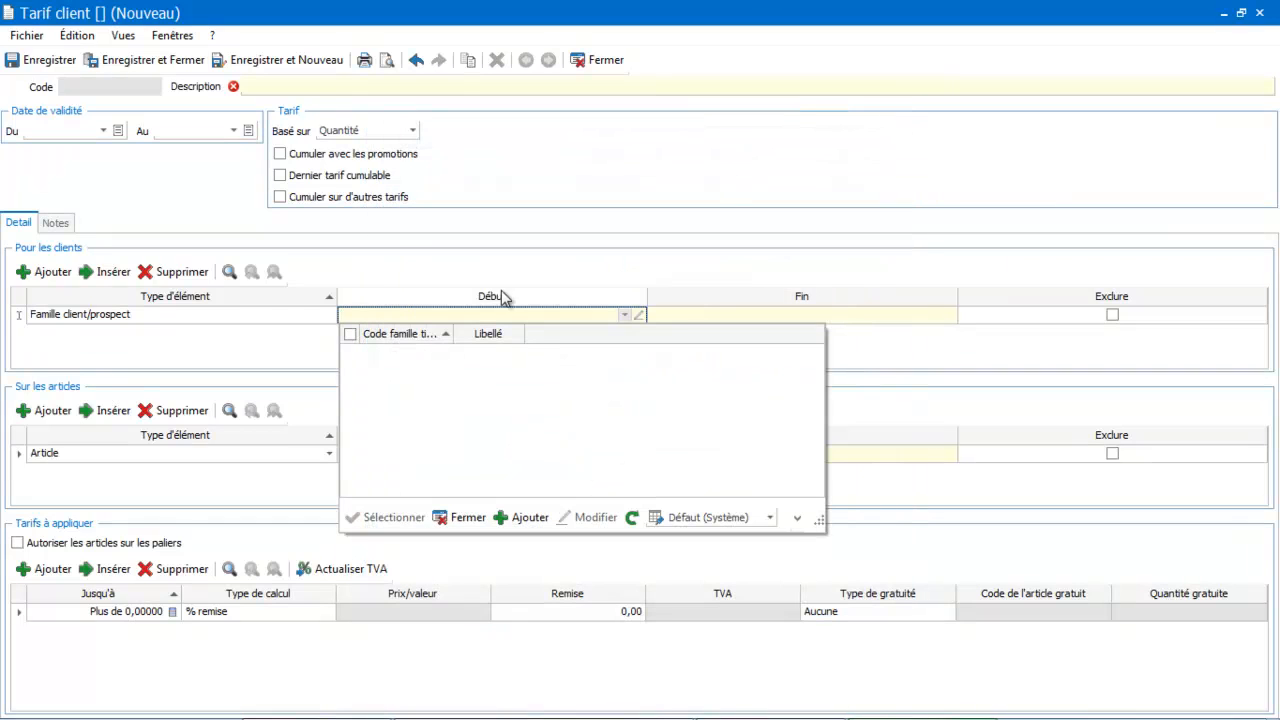
left_click(470, 520)
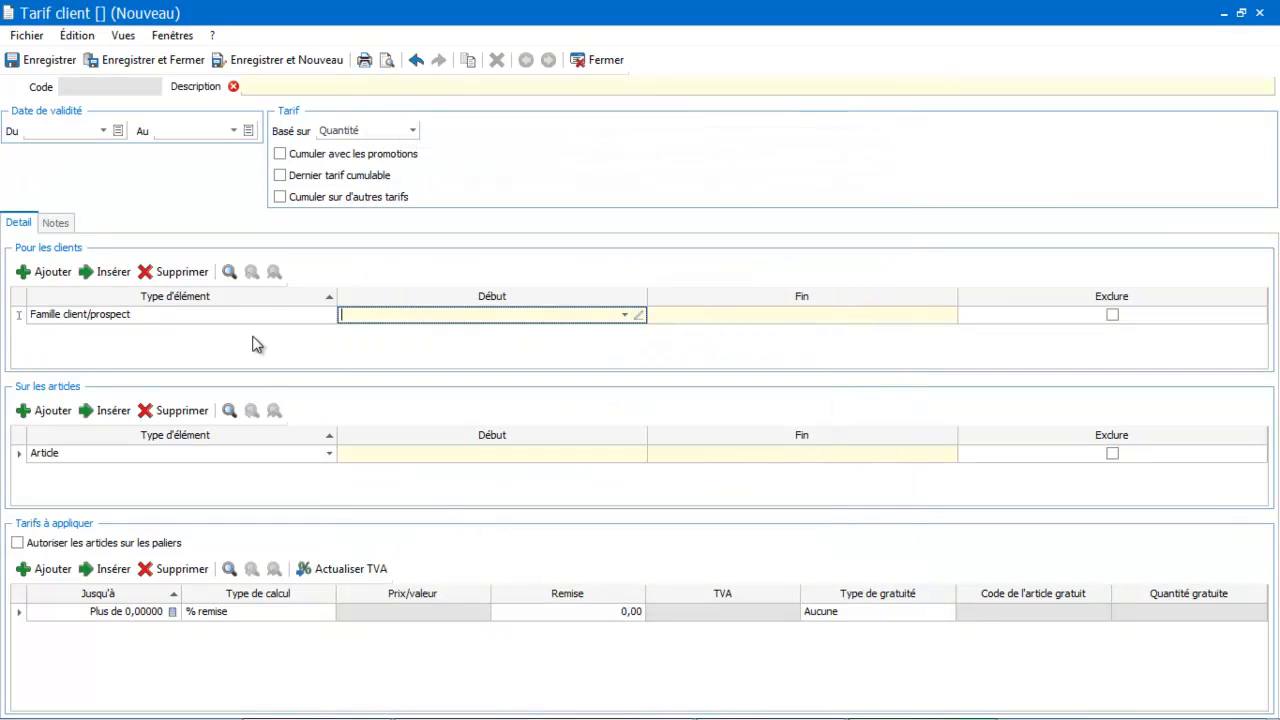
Step: Set the tariff's customer line to the Client/Prospect element type and select the customer SARL MOUSSET
left_click(320, 318)
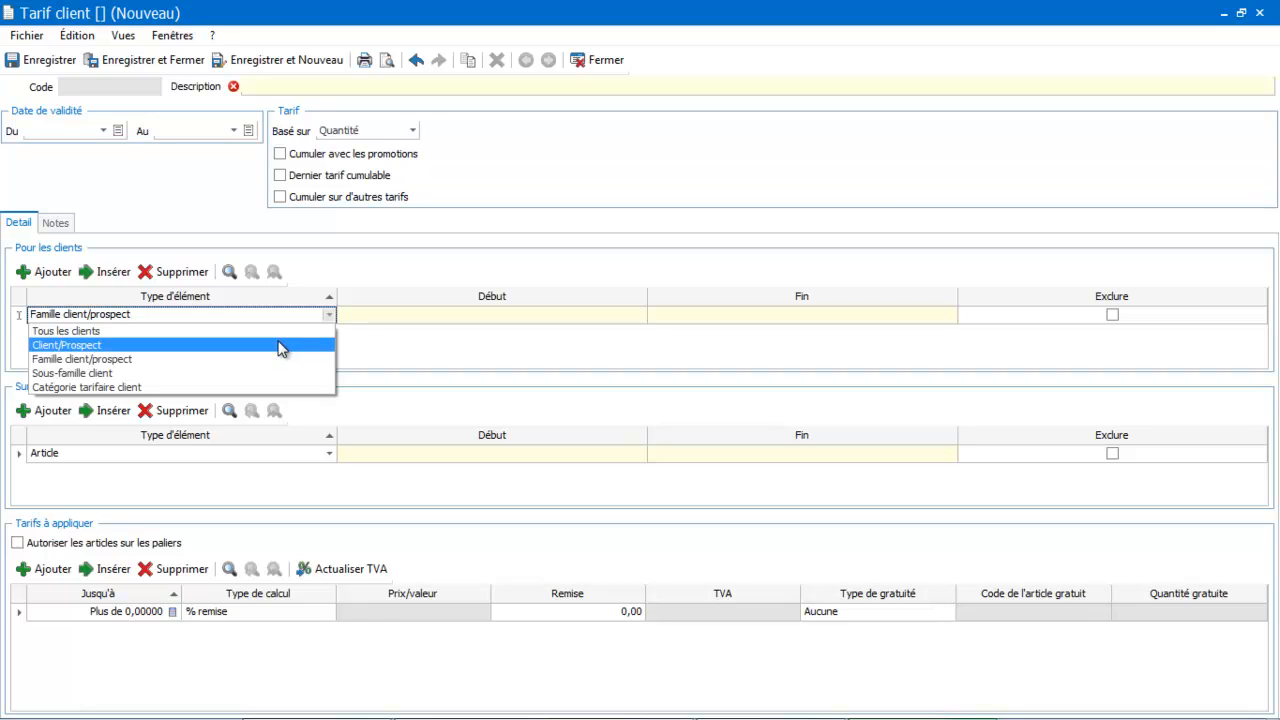
left_click(280, 346)
left_click(440, 316)
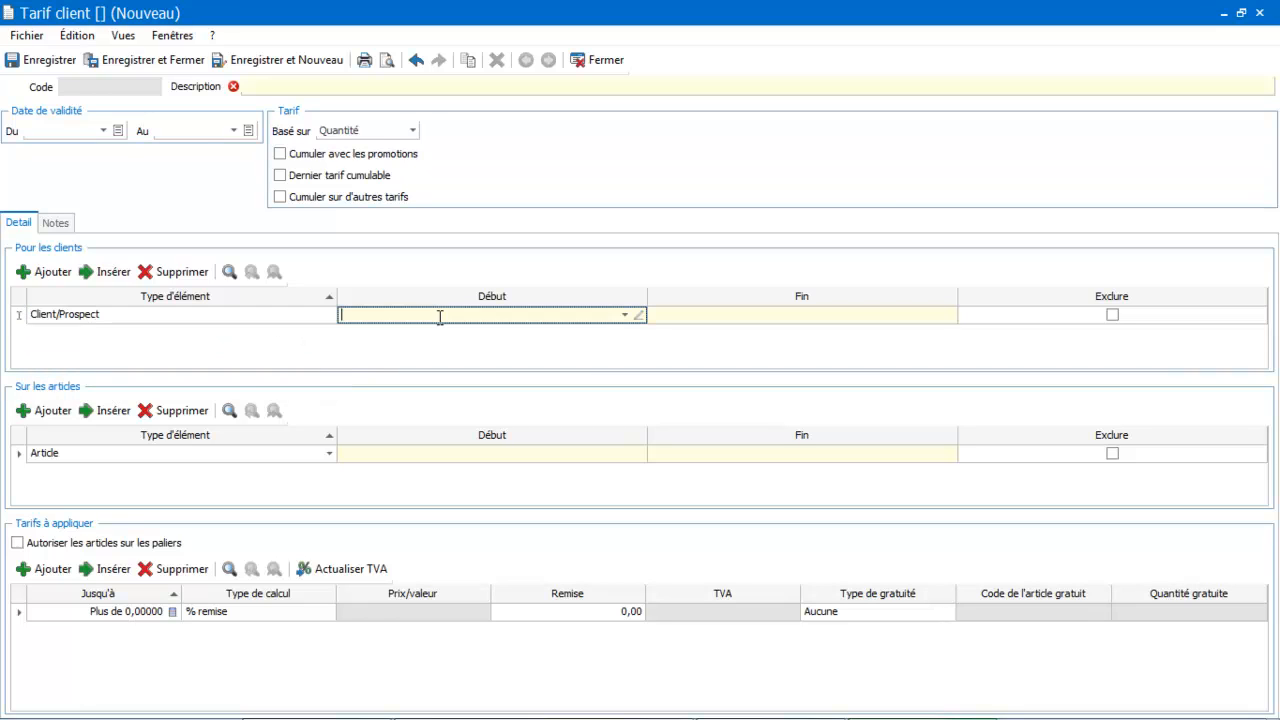
left_click(623, 316)
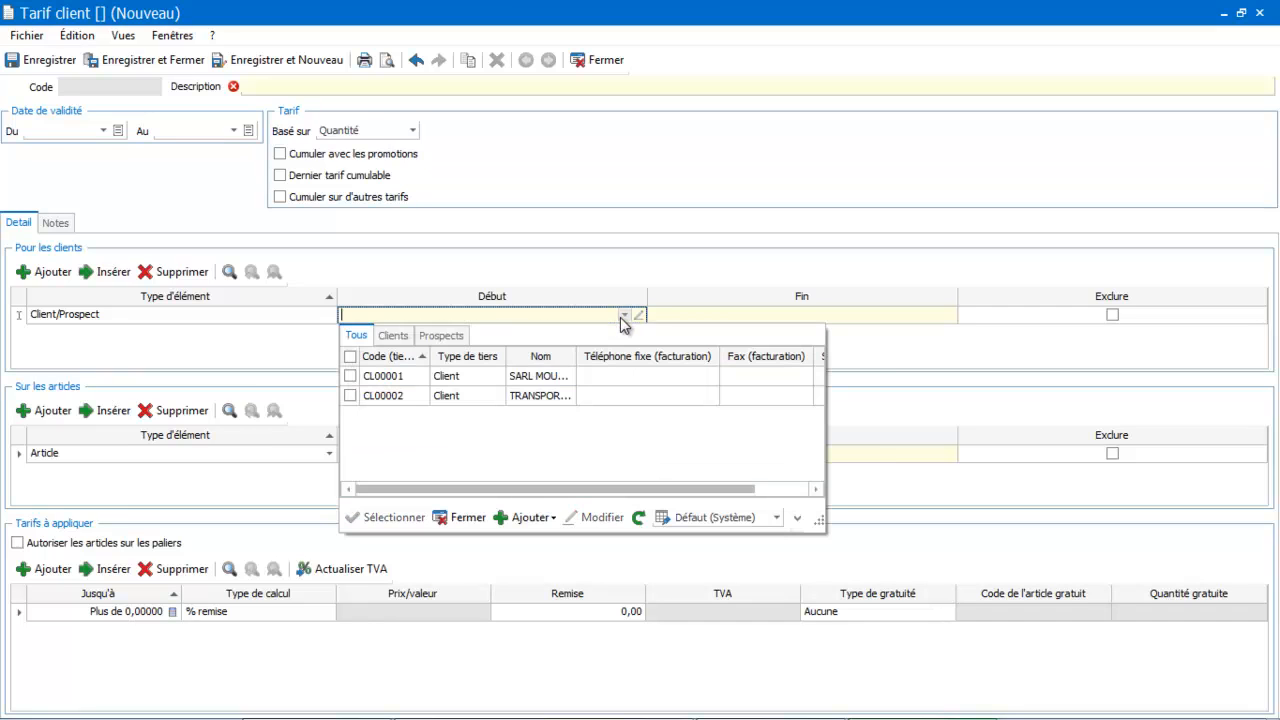
double_click(556, 375)
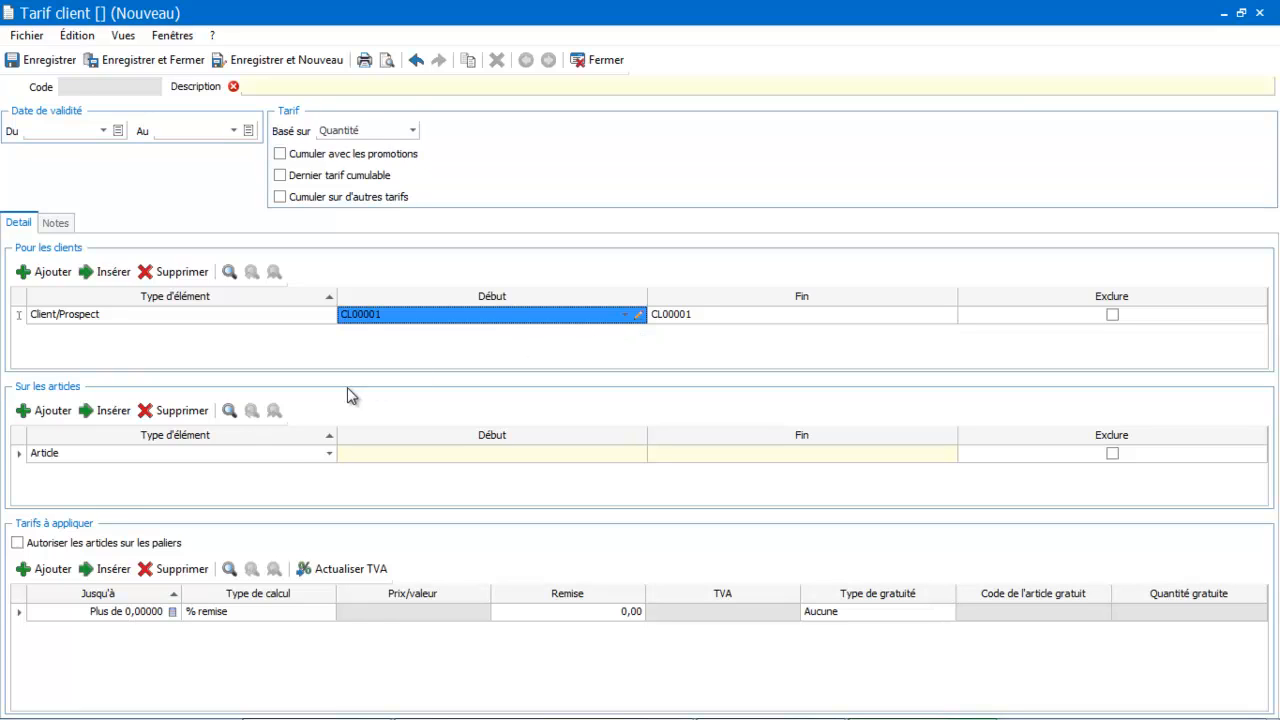
Step: Keep the Article element type on the tariff's article line and select article AR00001 (Formation EBP)
left_click(283, 453)
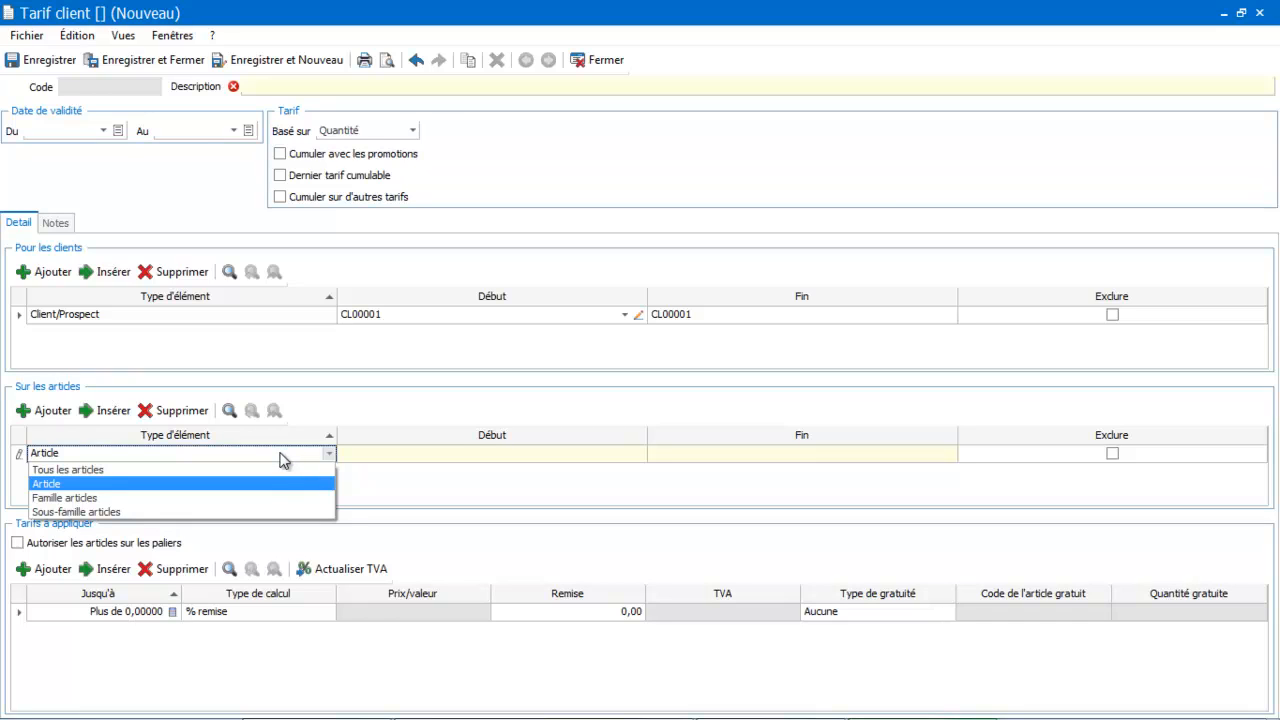
left_click(258, 485)
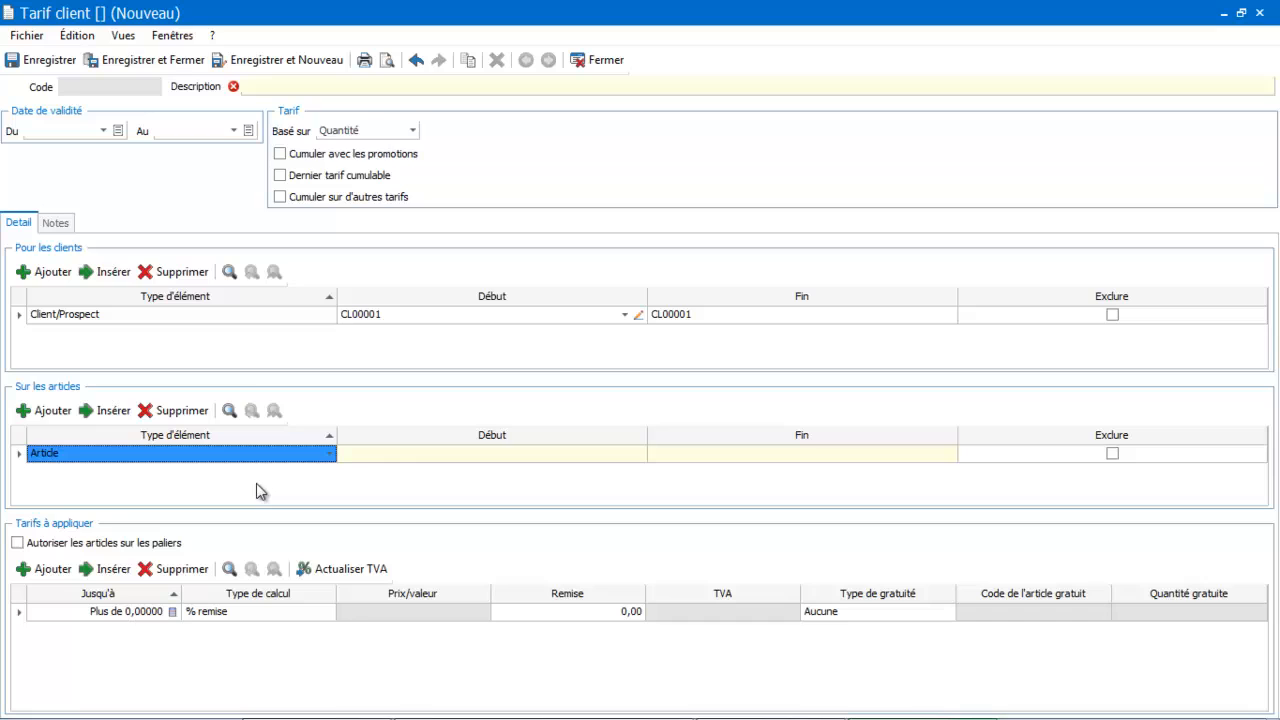
left_click(400, 455)
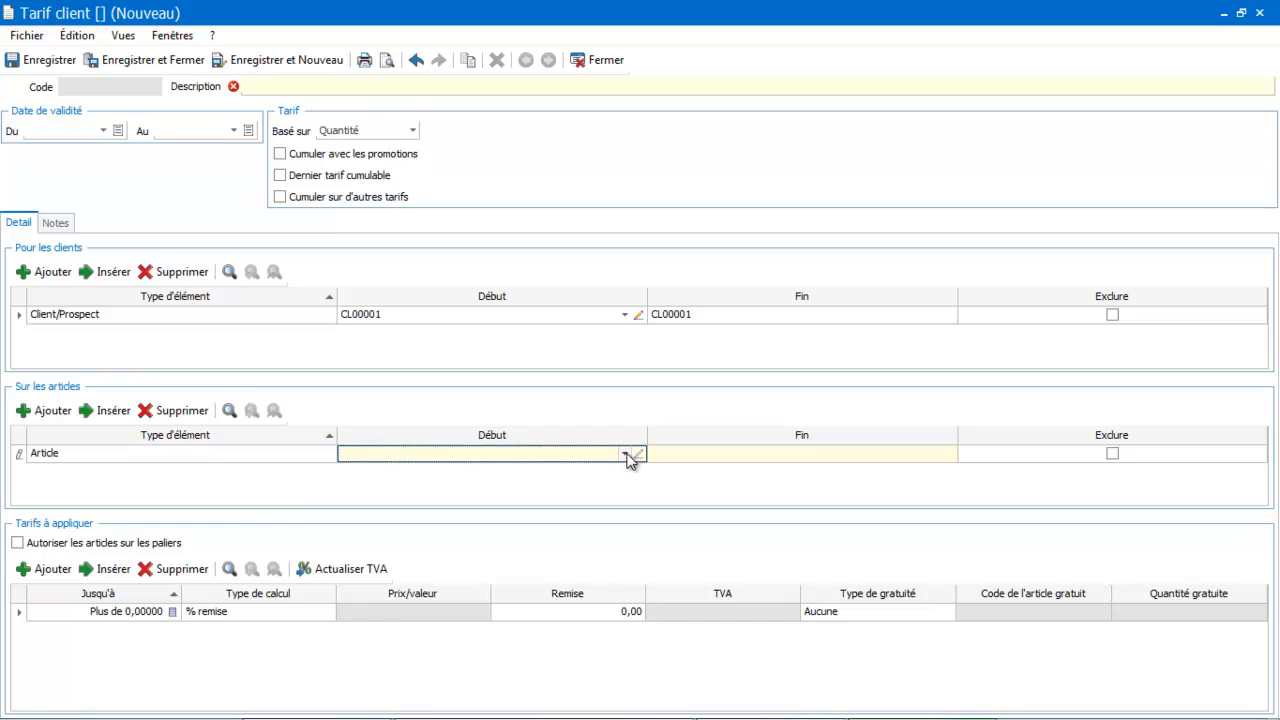
left_click(626, 454)
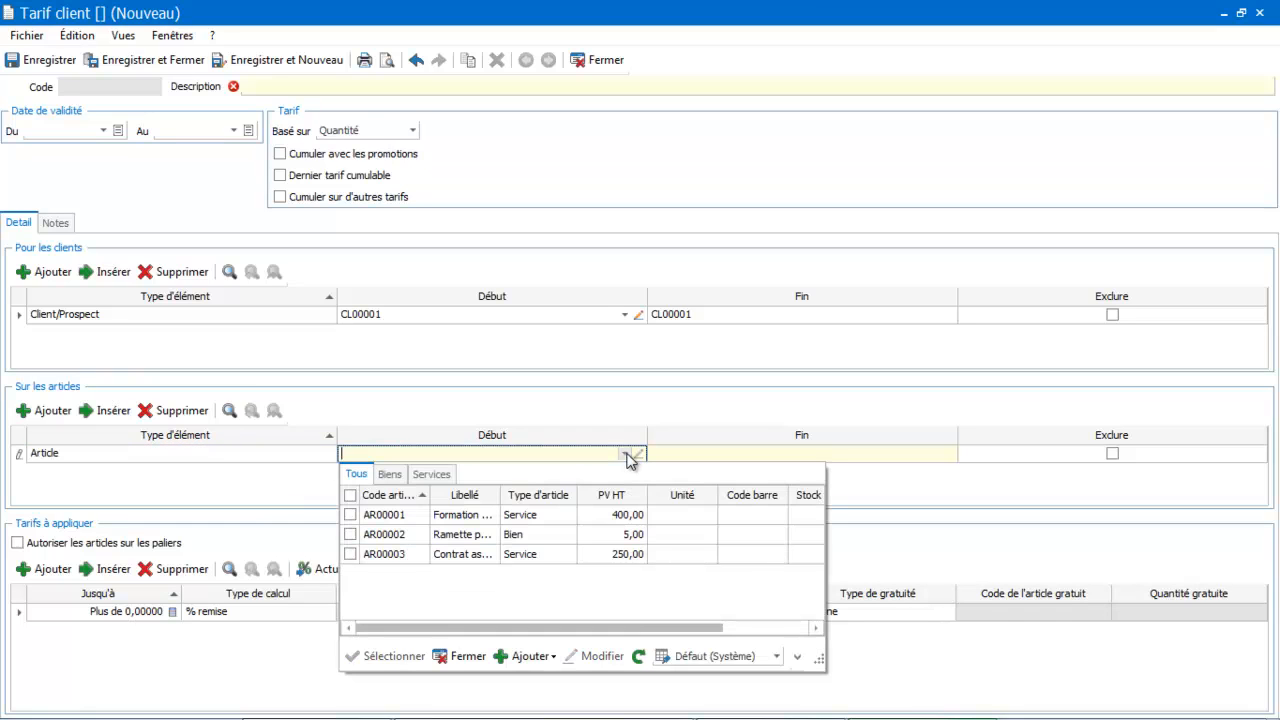
left_click(477, 518)
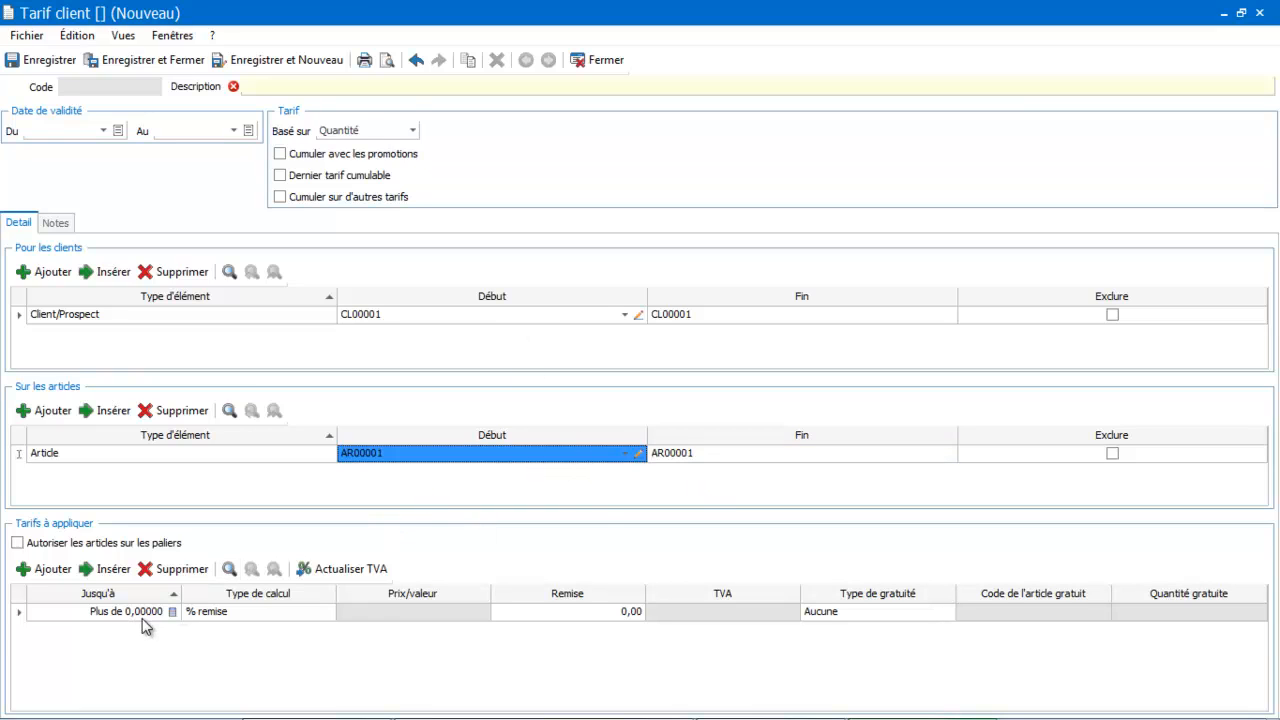
Step: Set the discount on the line of tariffs to apply to 10%
left_click(539, 612)
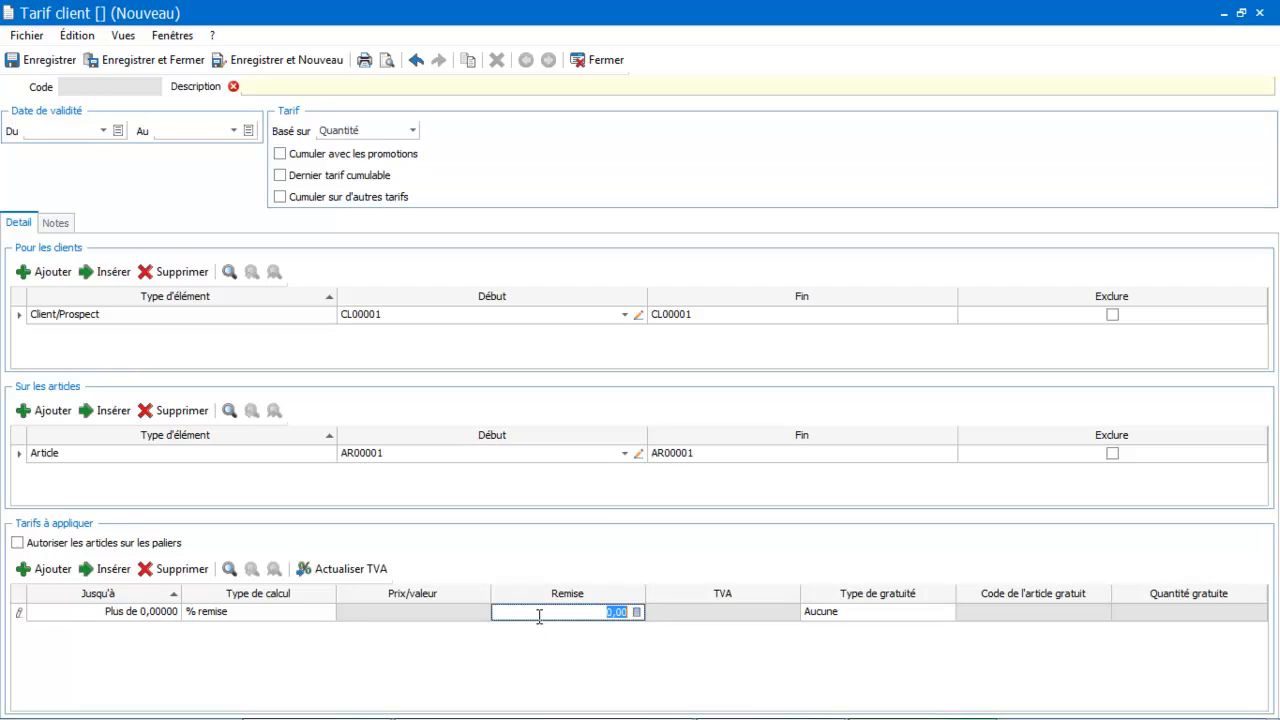
type("10")
key("Tab")
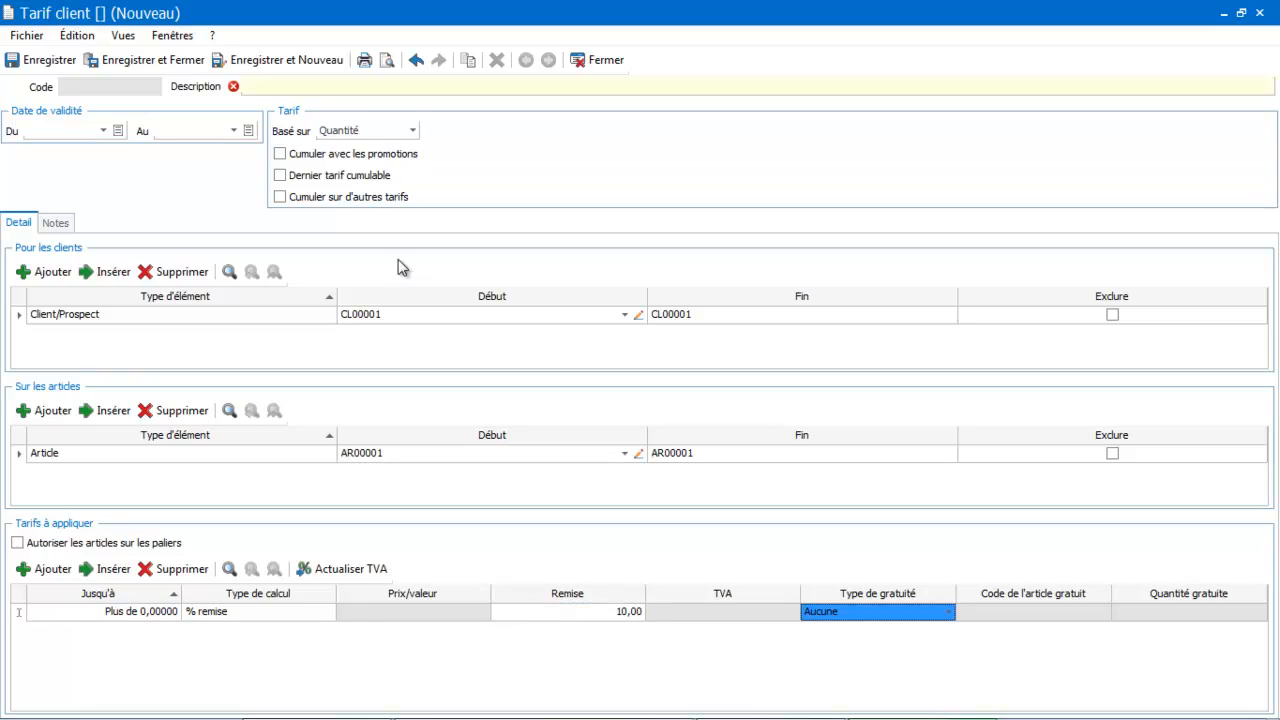
Step: Enter "Tarif formation" as the tariff's description, and save and close the tariff
left_click(305, 81)
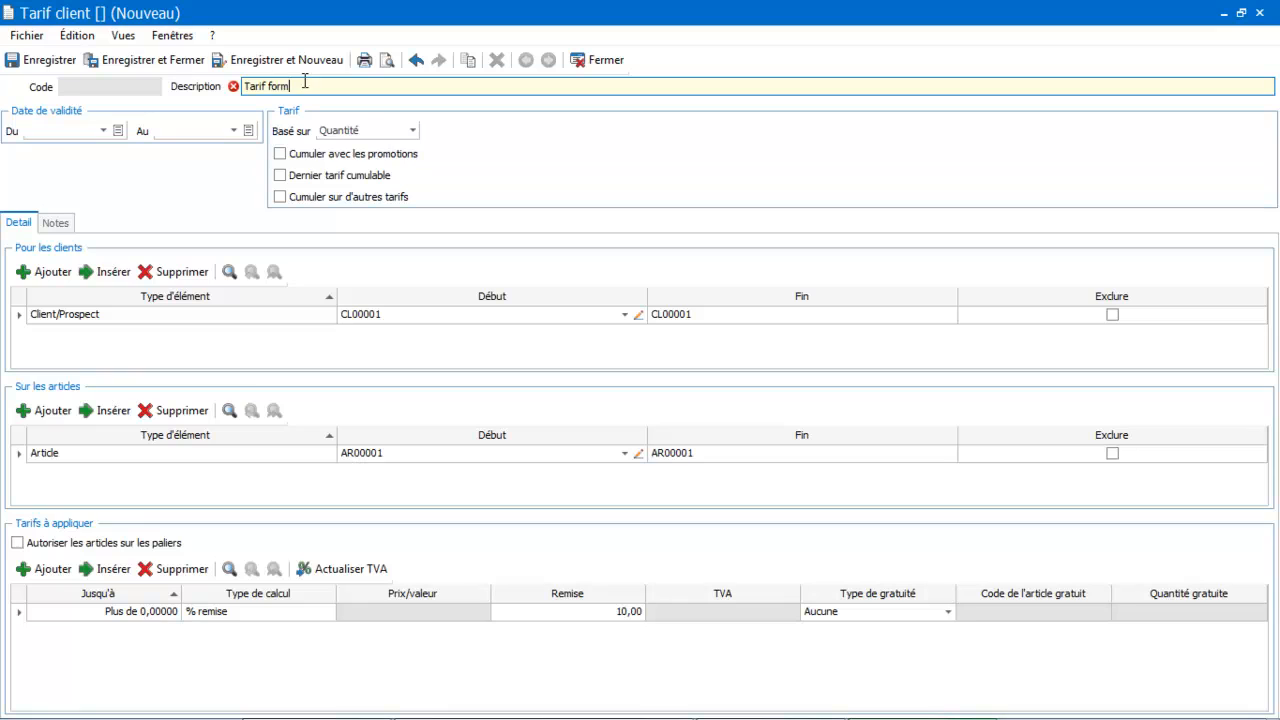
key("Tab")
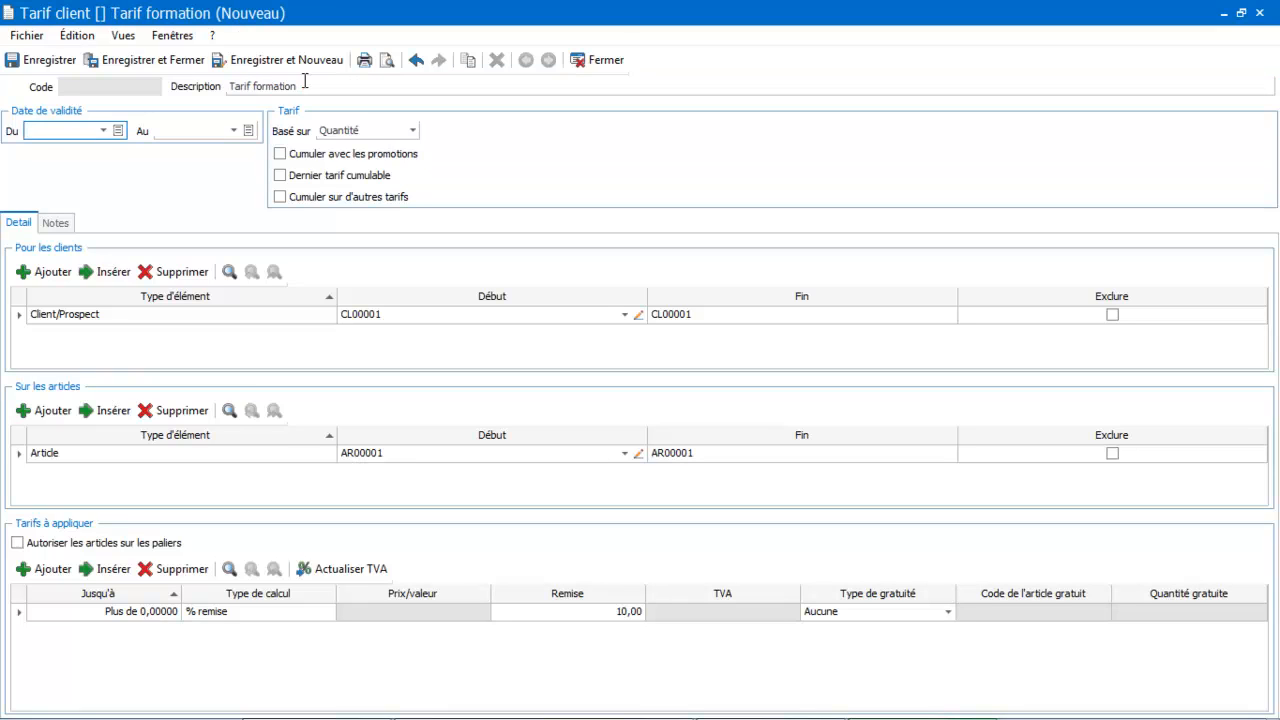
left_click(152, 65)
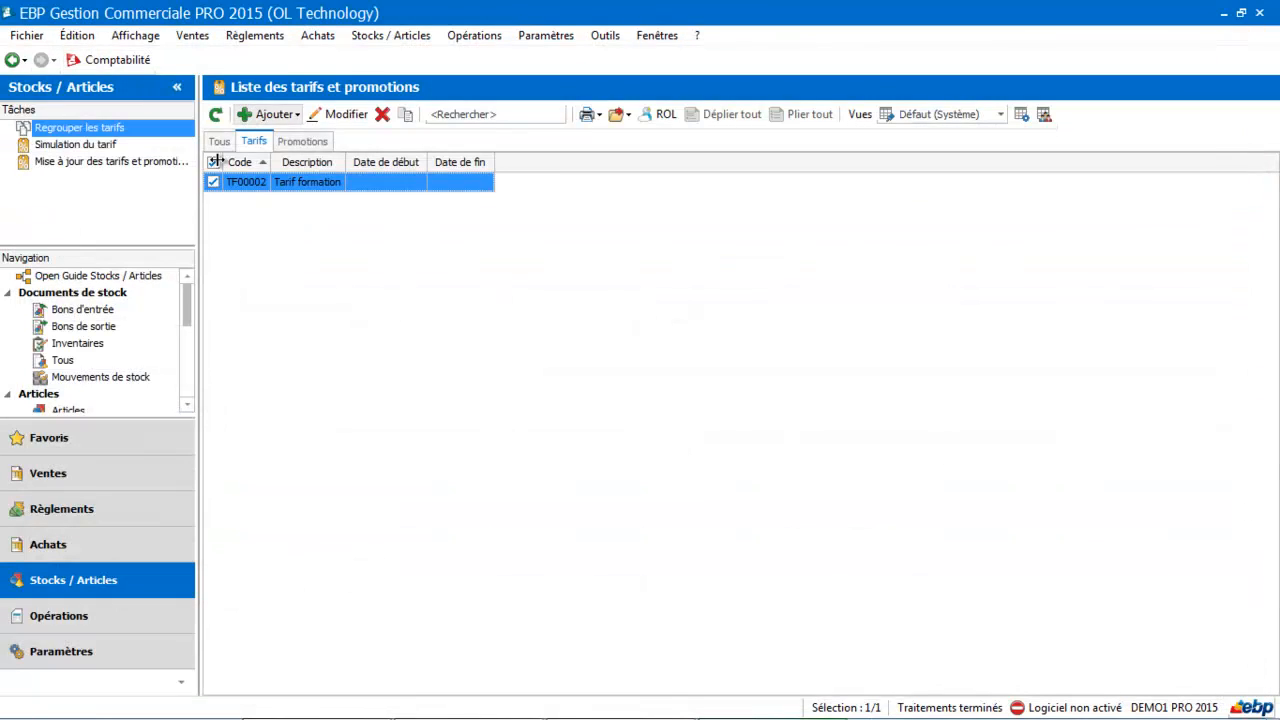
Step: Create a new order in the sales documents and select SARL MOUSSET as its customer
left_click(68, 477)
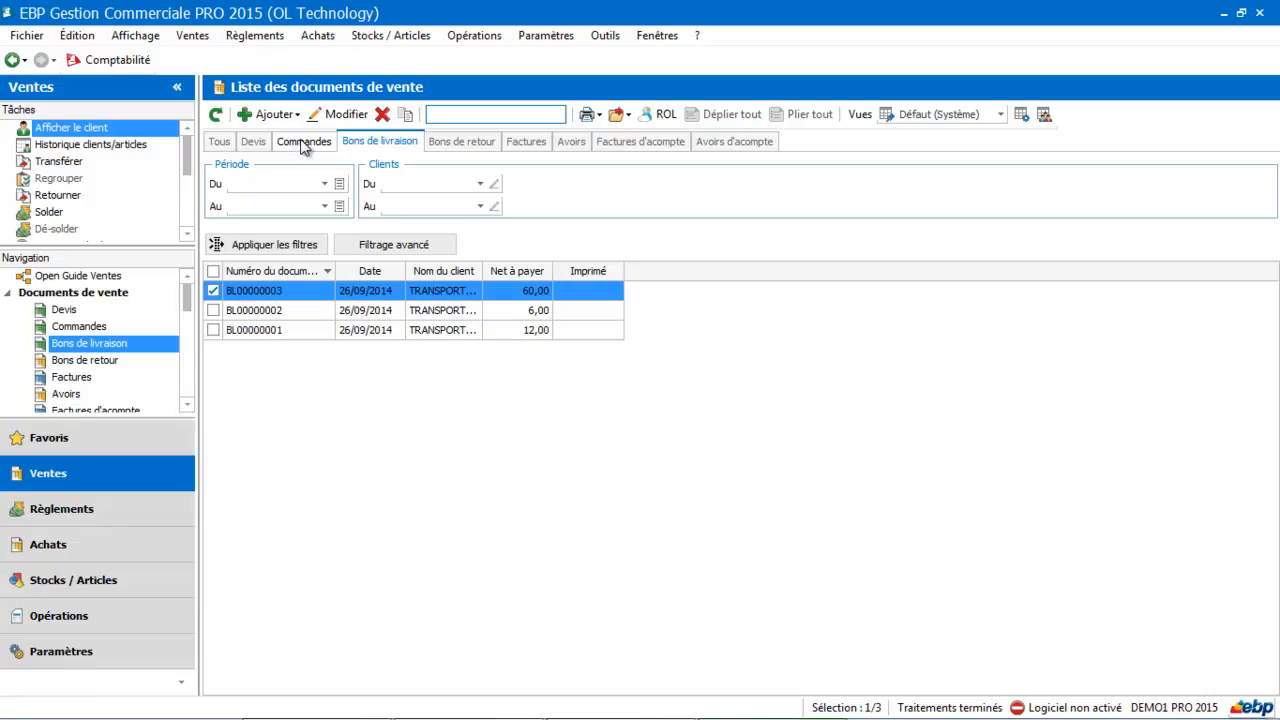
left_click(285, 118)
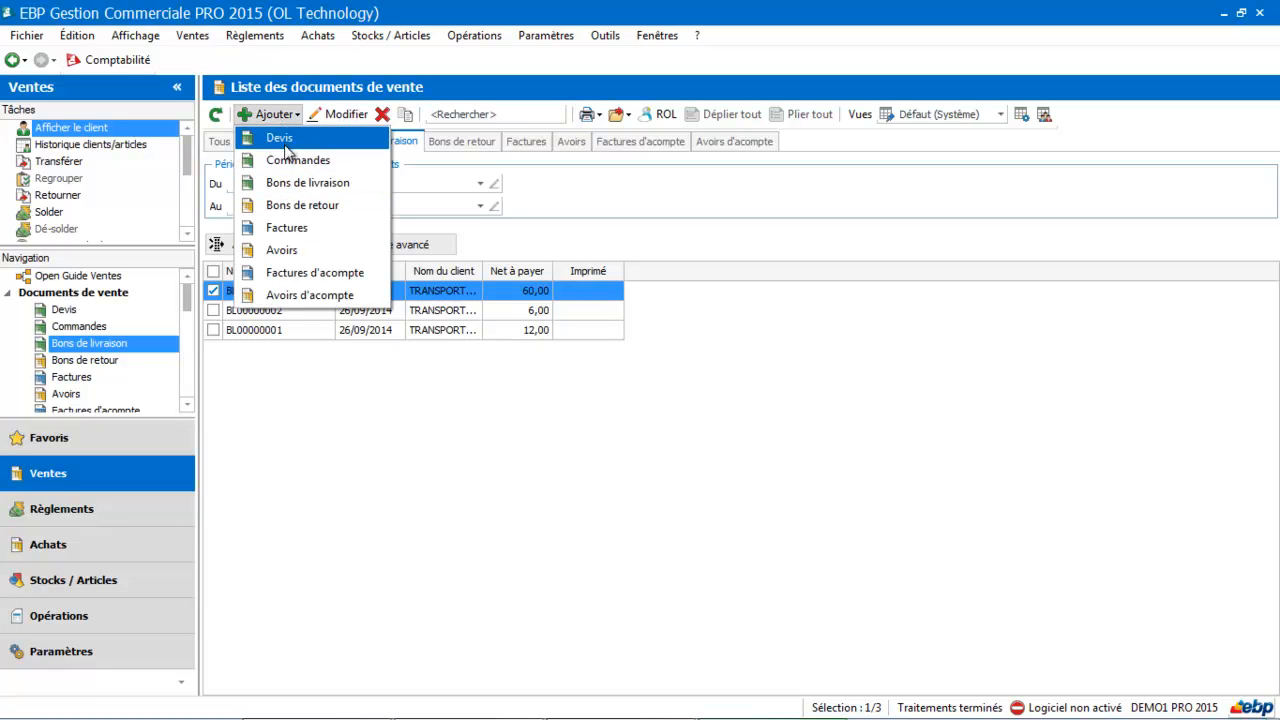
left_click(290, 160)
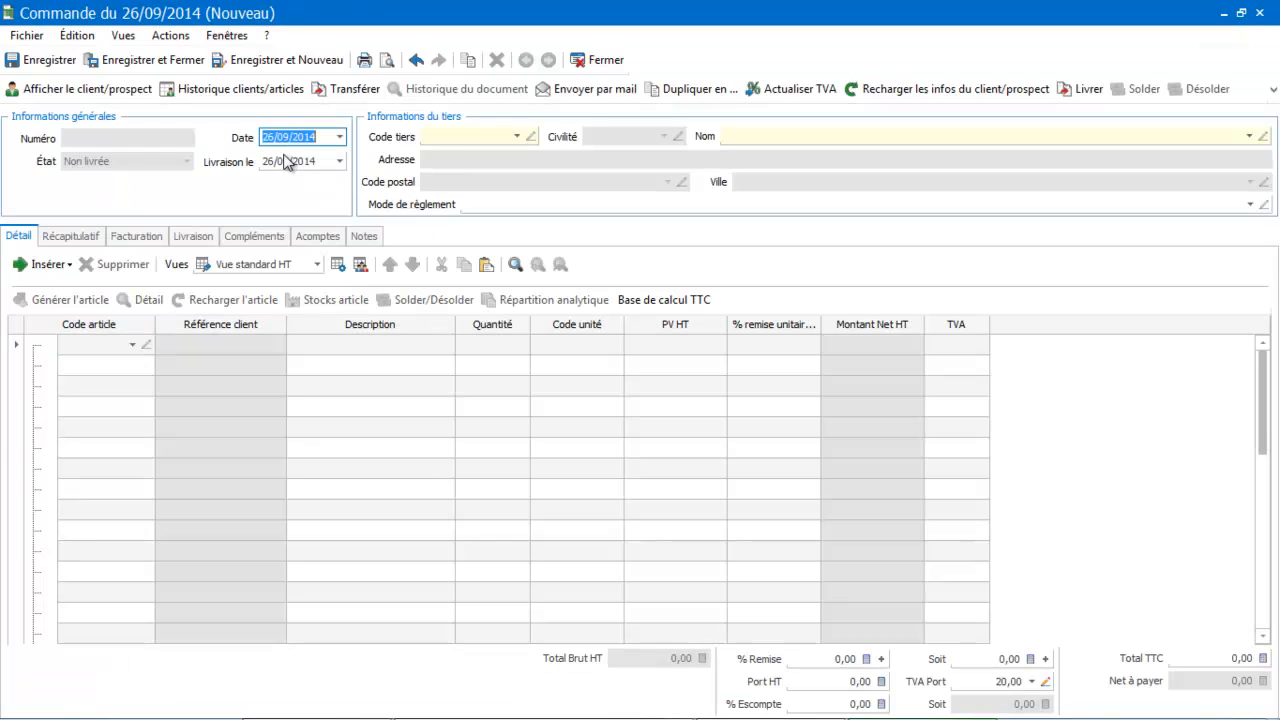
left_click(517, 136)
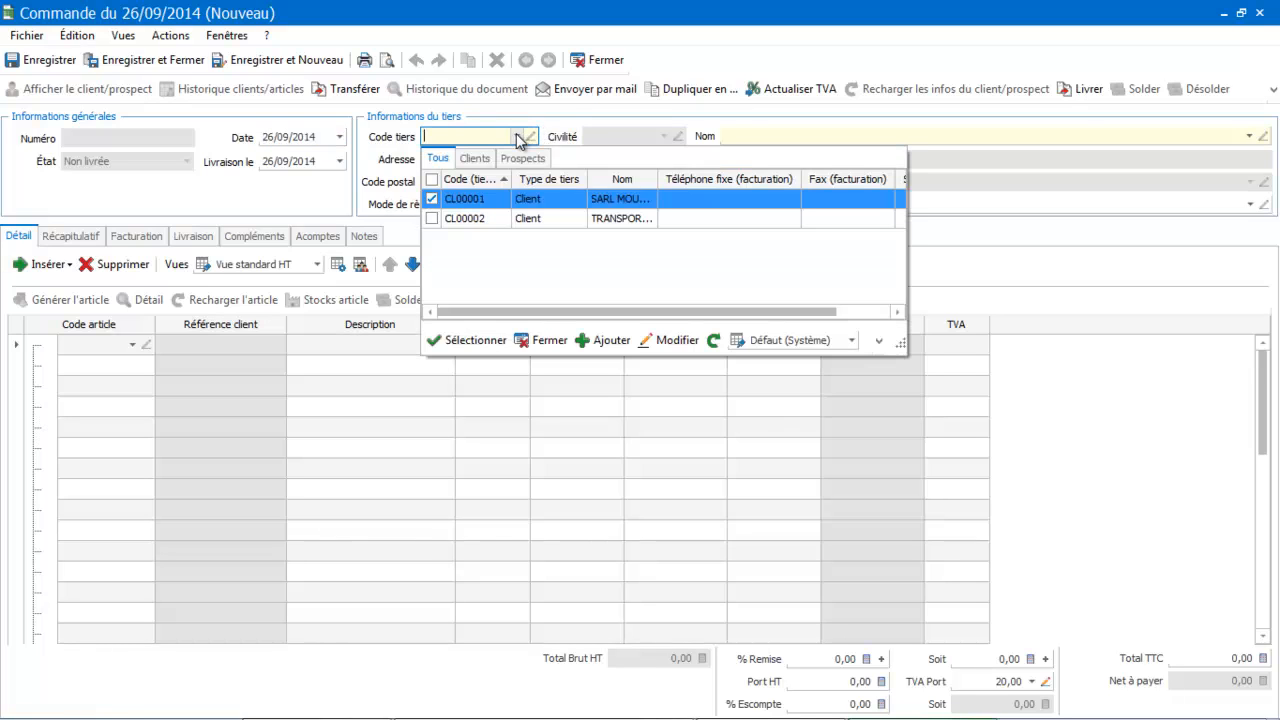
left_click(497, 200)
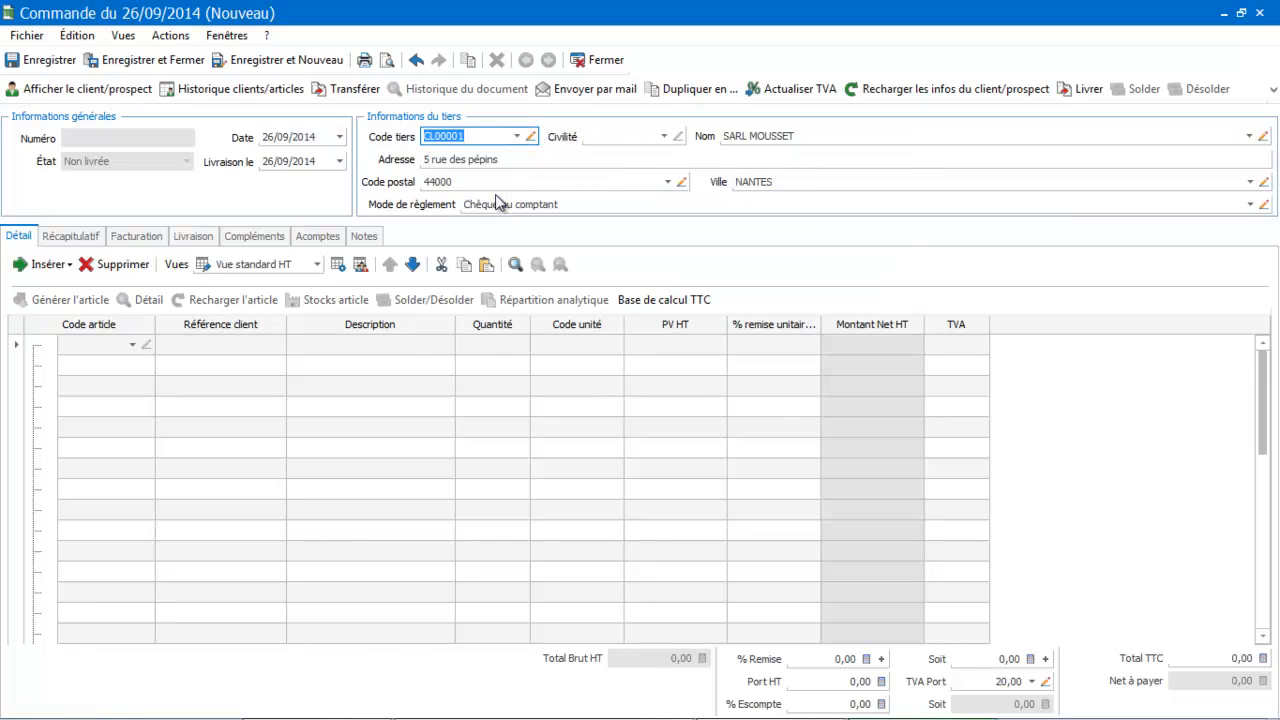
Step: Add article AR00001 (Formation EBP) on the first line of the new order
left_click(133, 345)
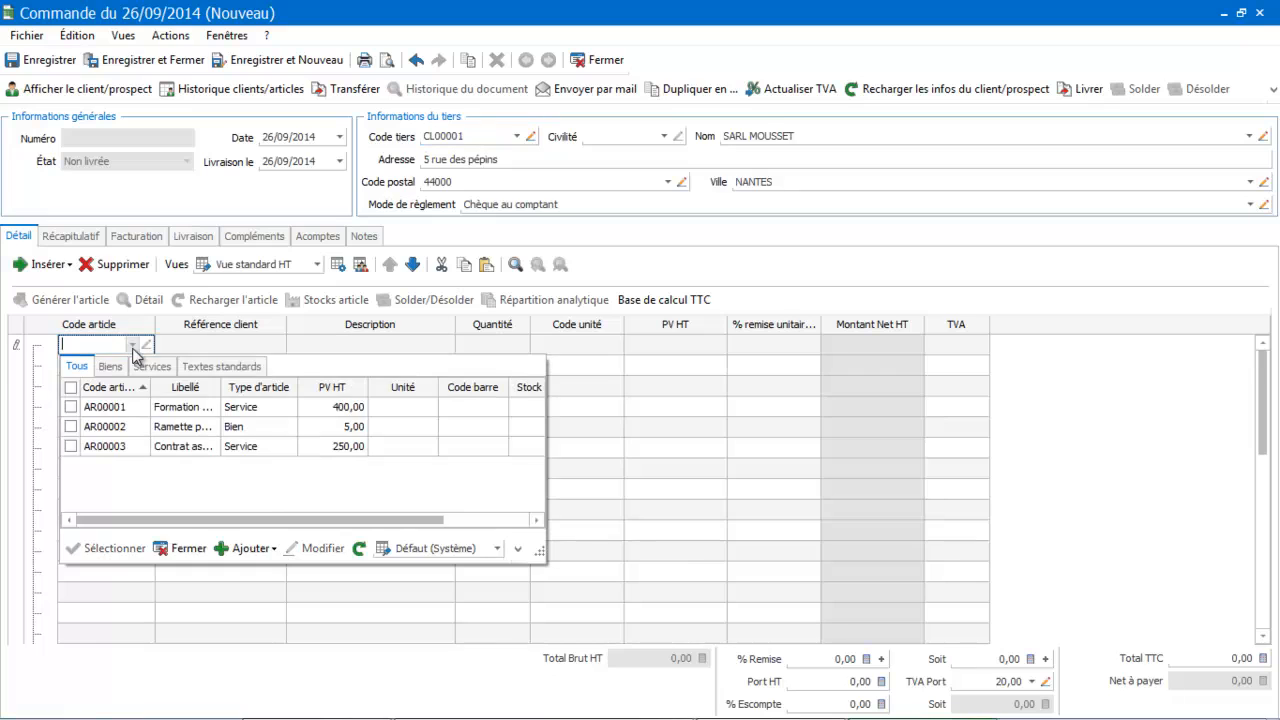
left_click(123, 408)
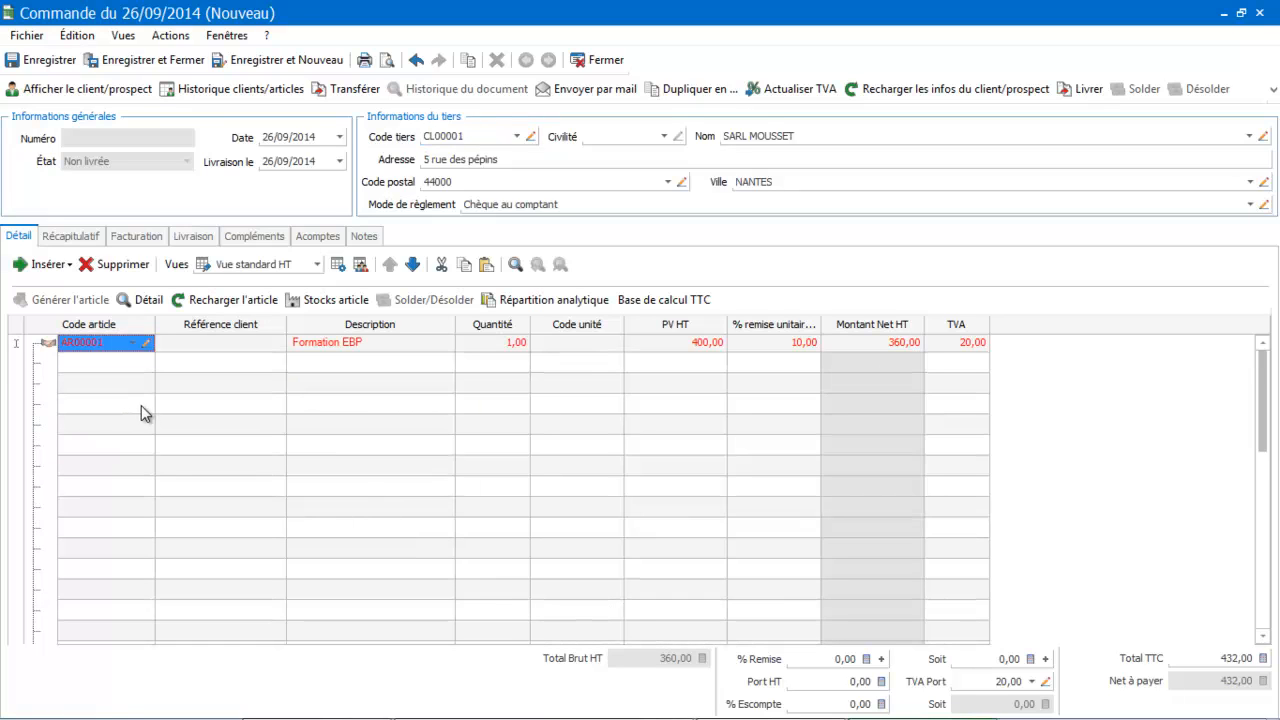
left_click(135, 343)
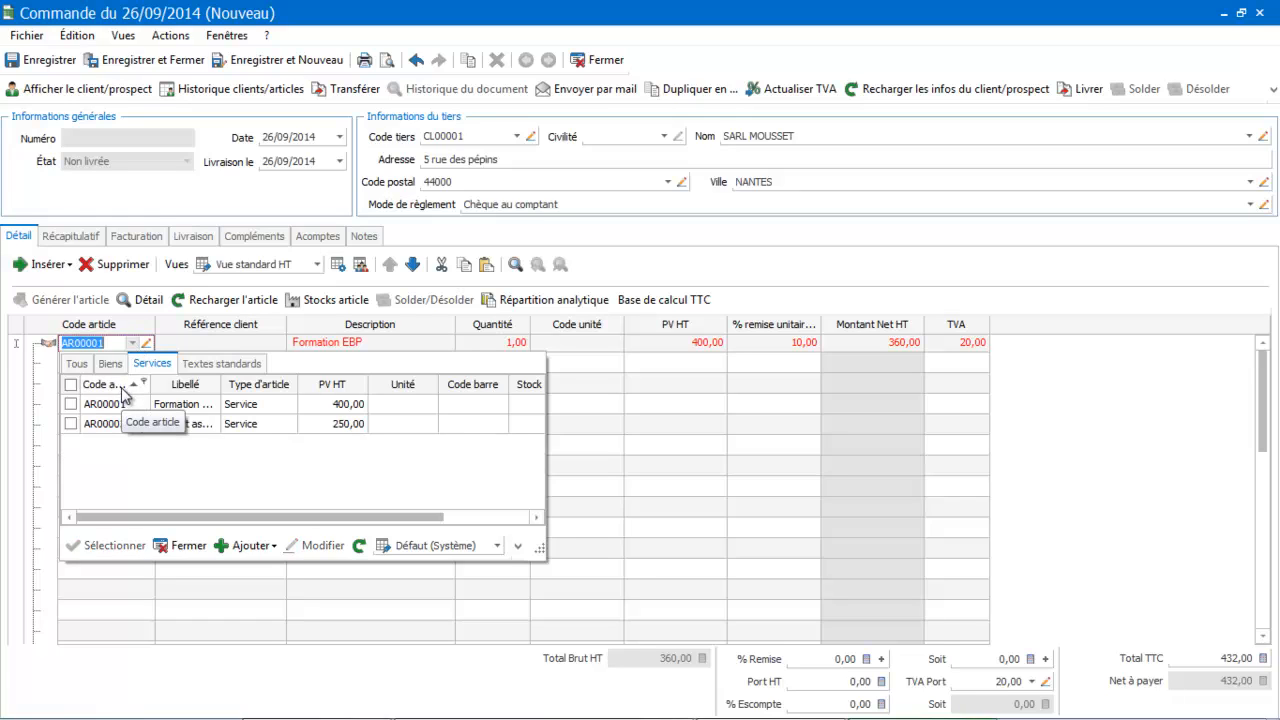
left_click(292, 575)
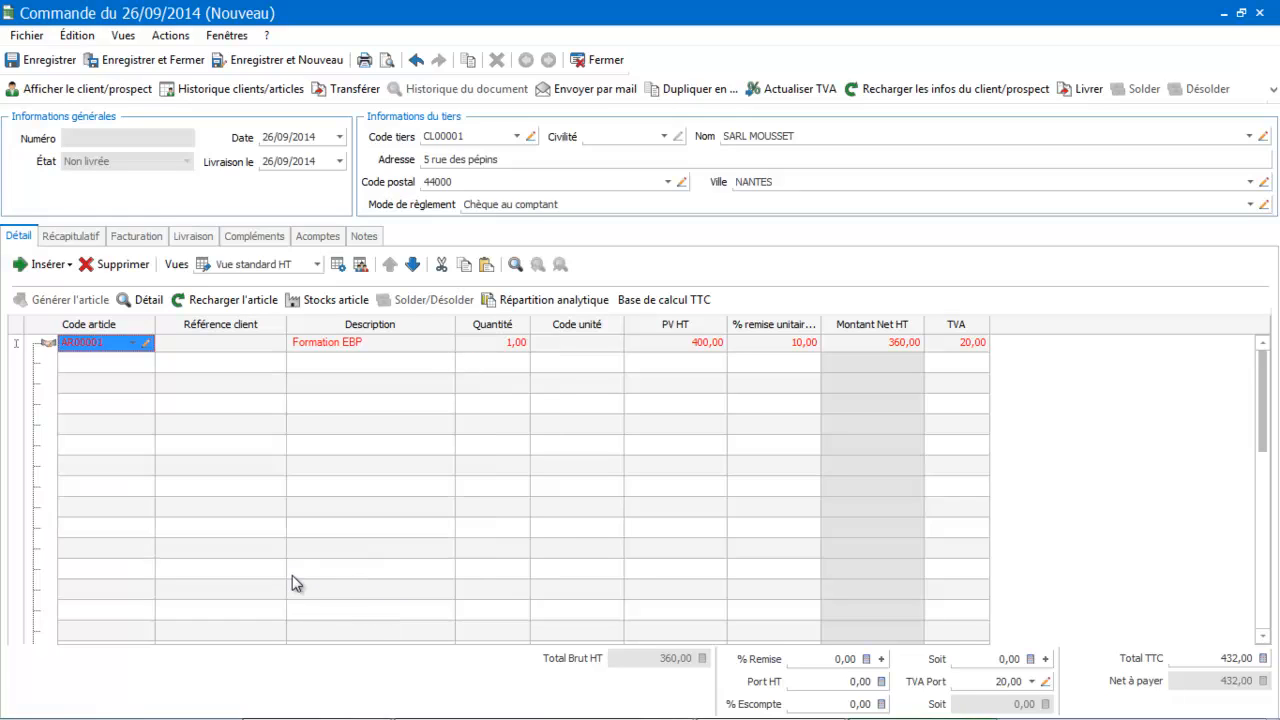
Step: Delete the Formation EBP line from the new order
left_click(127, 345)
left_click(125, 265)
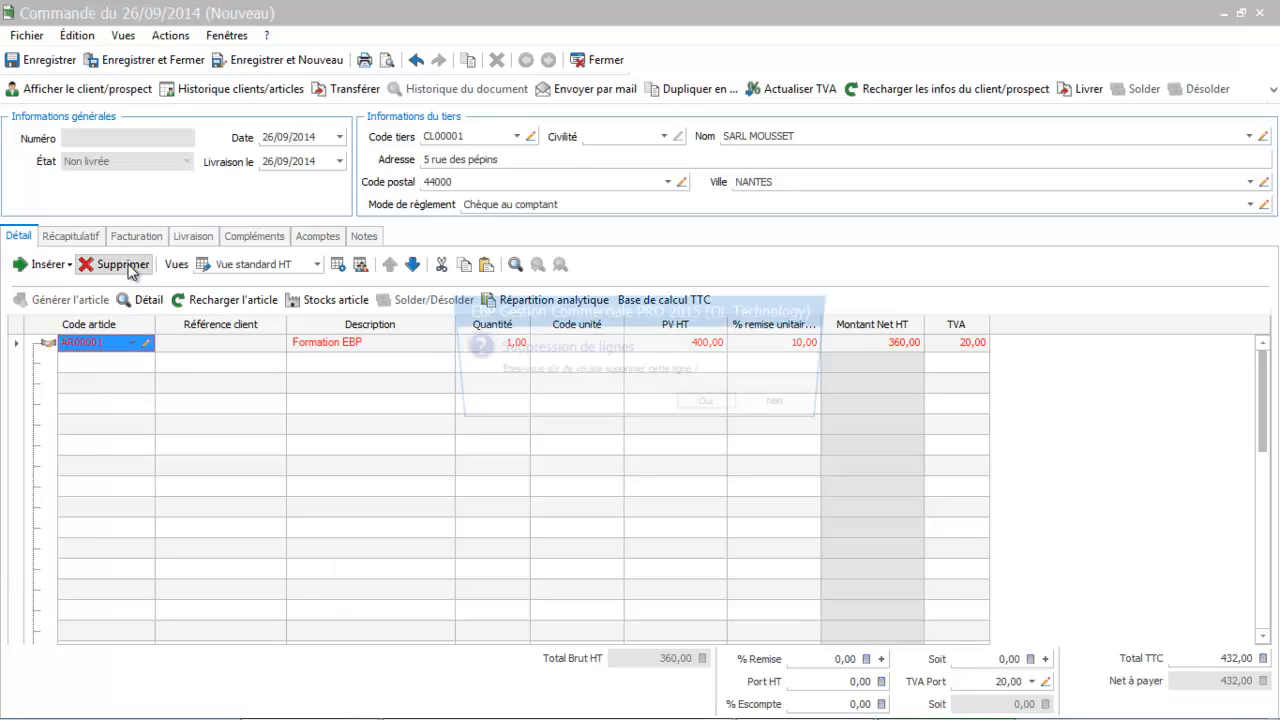
left_click(716, 408)
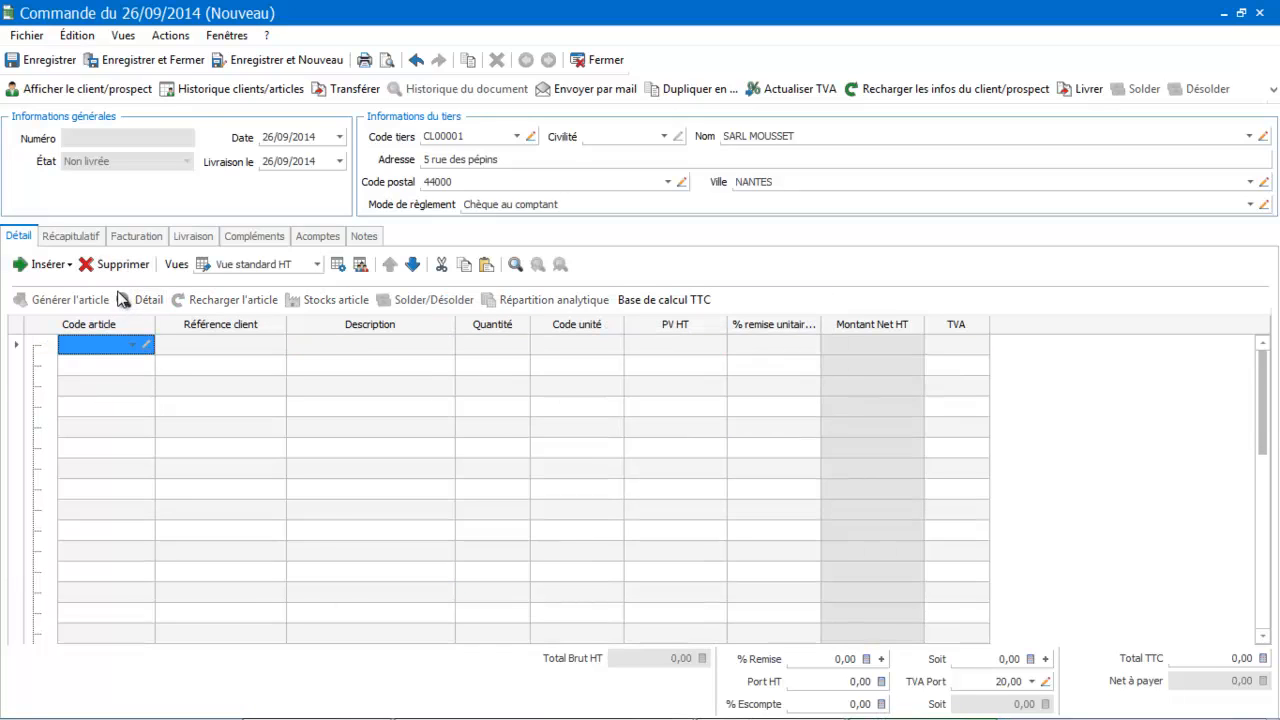
Step: Add article AR00002 (Ramette papier) on the order's first line, and close the order without saving it
left_click(104, 347)
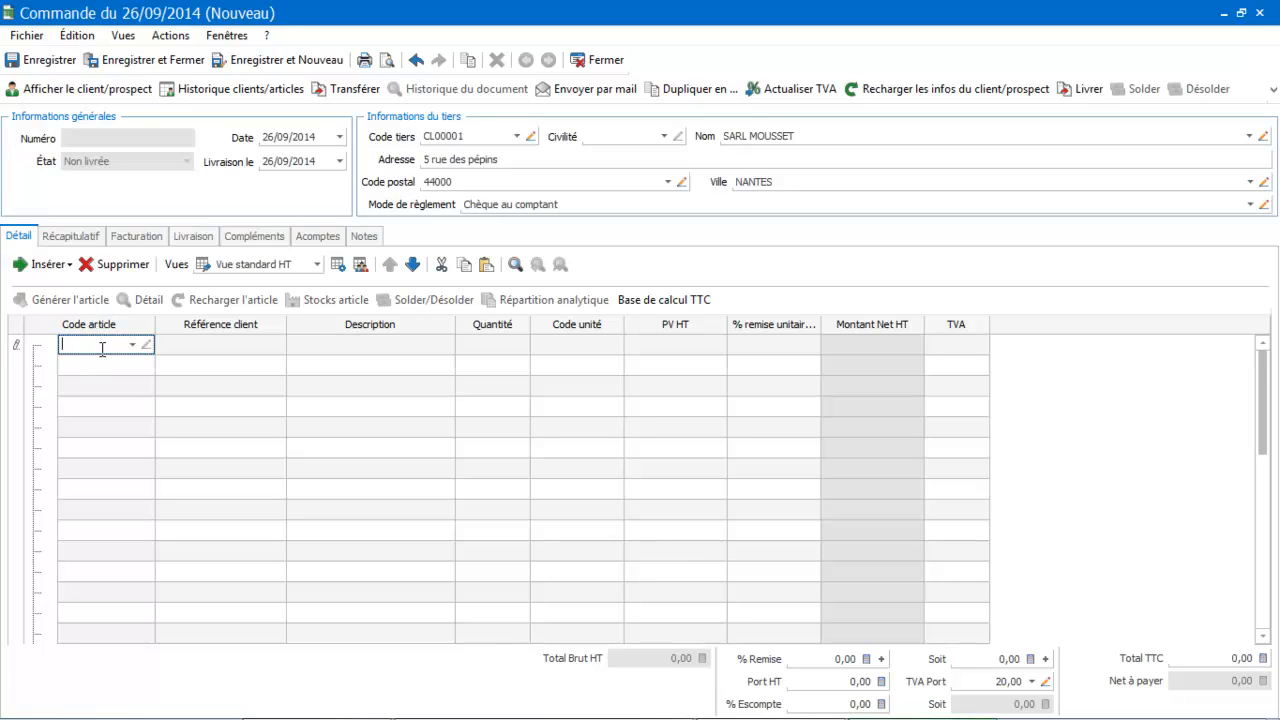
left_click(132, 344)
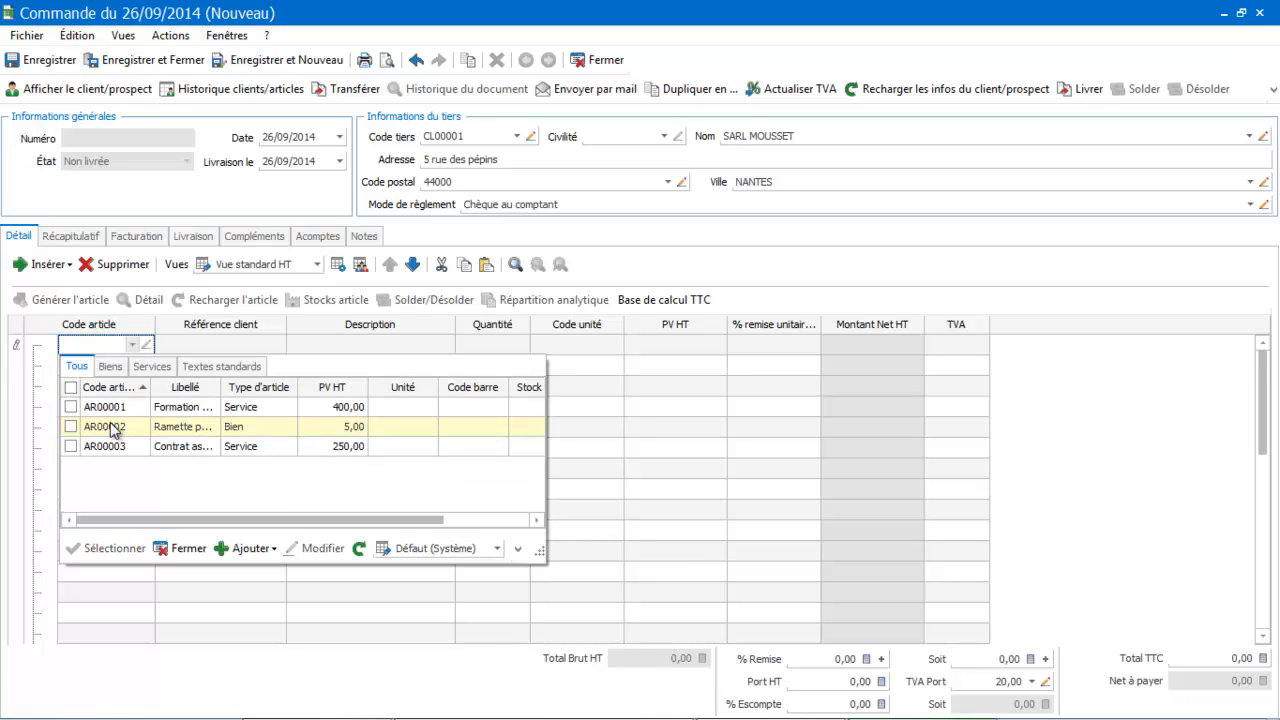
left_click(113, 432)
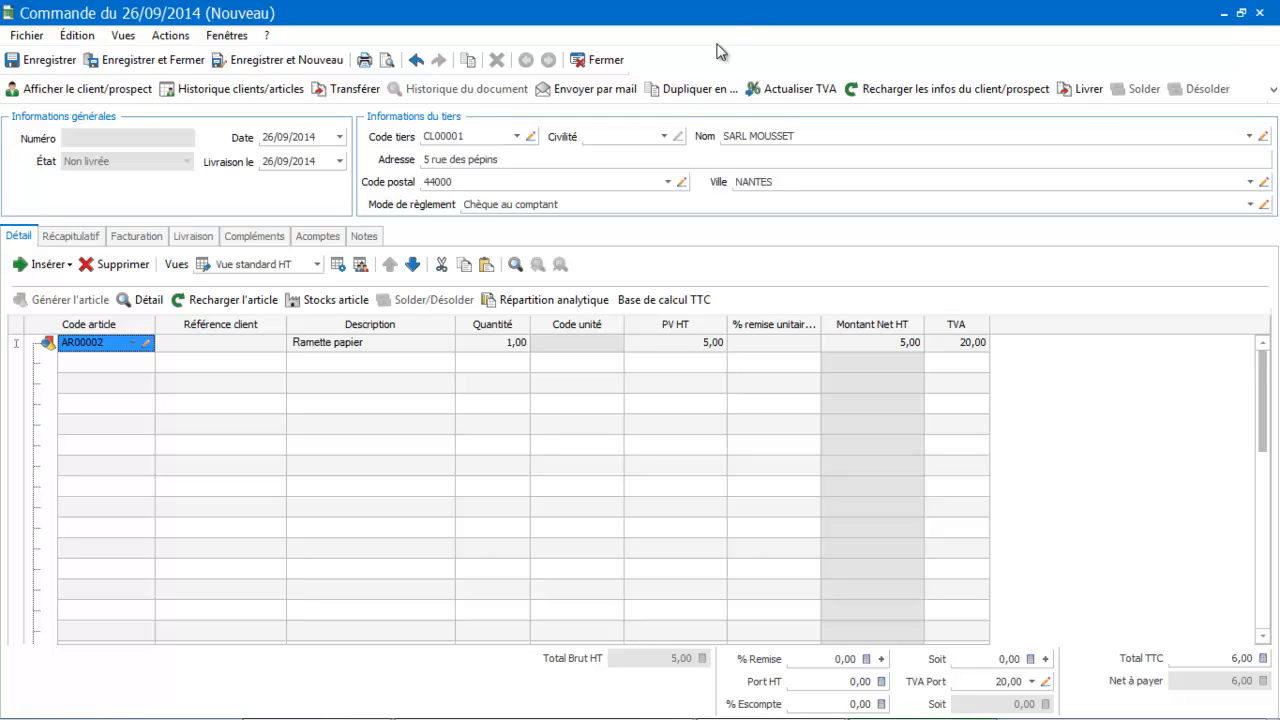
left_click(619, 64)
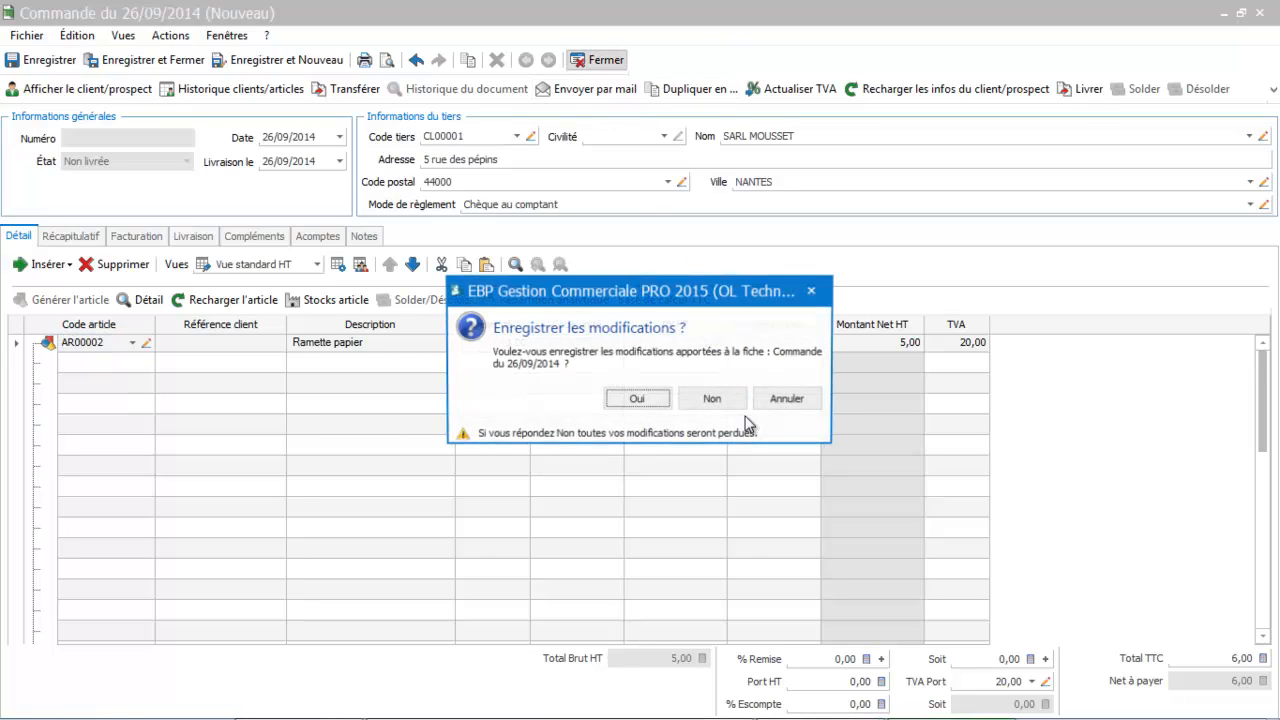
left_click(724, 403)
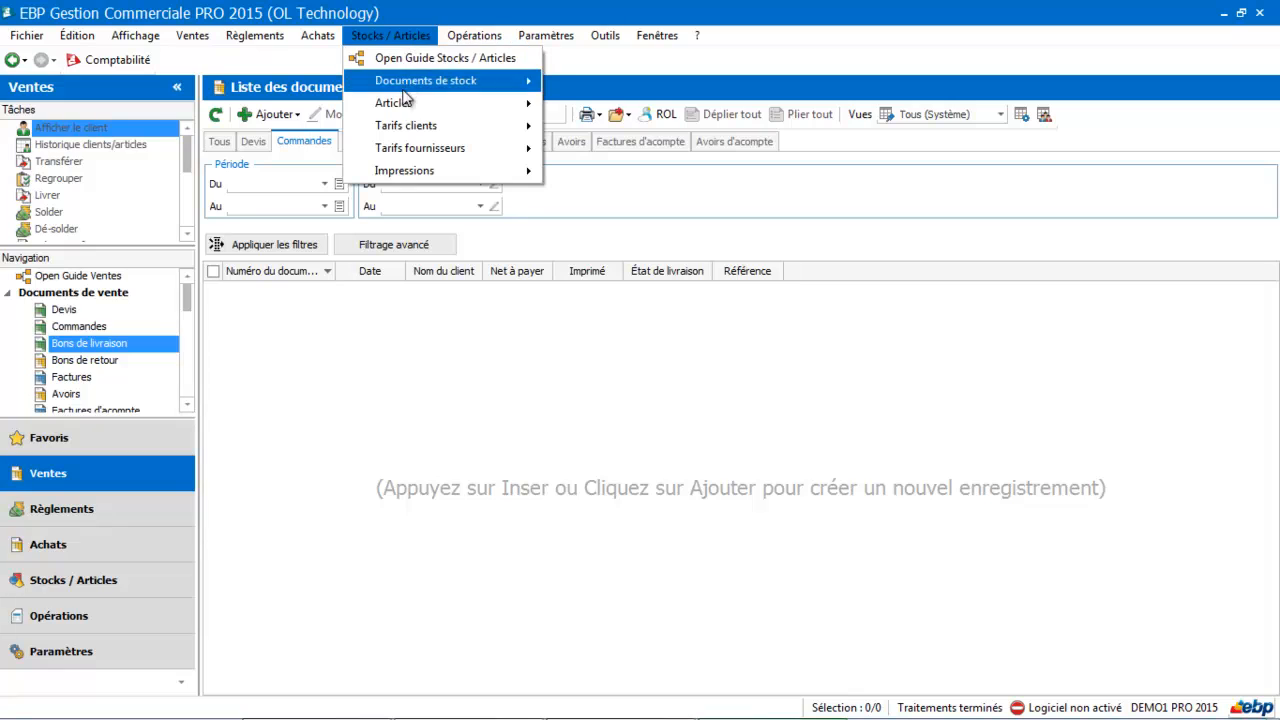
Step: Delete the "Tarif formation" tariff from the list of customer tariffs and promotions
mouse_move(388, 126)
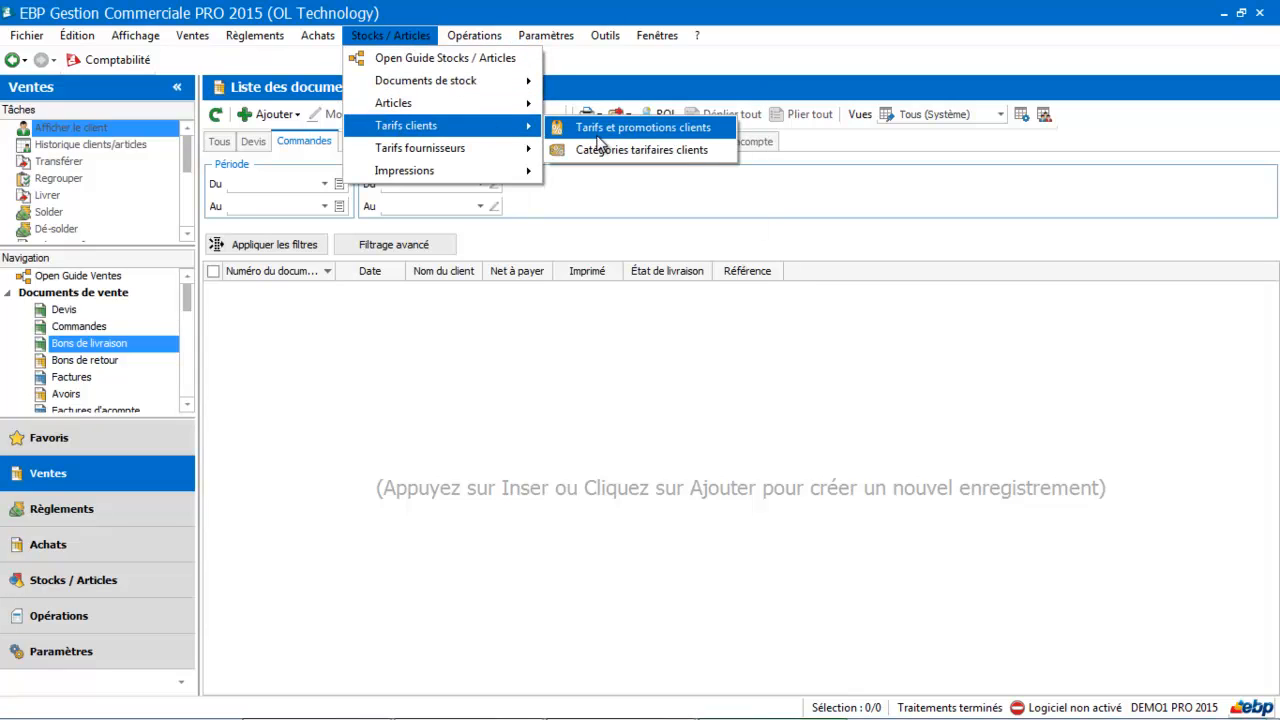
left_click(598, 133)
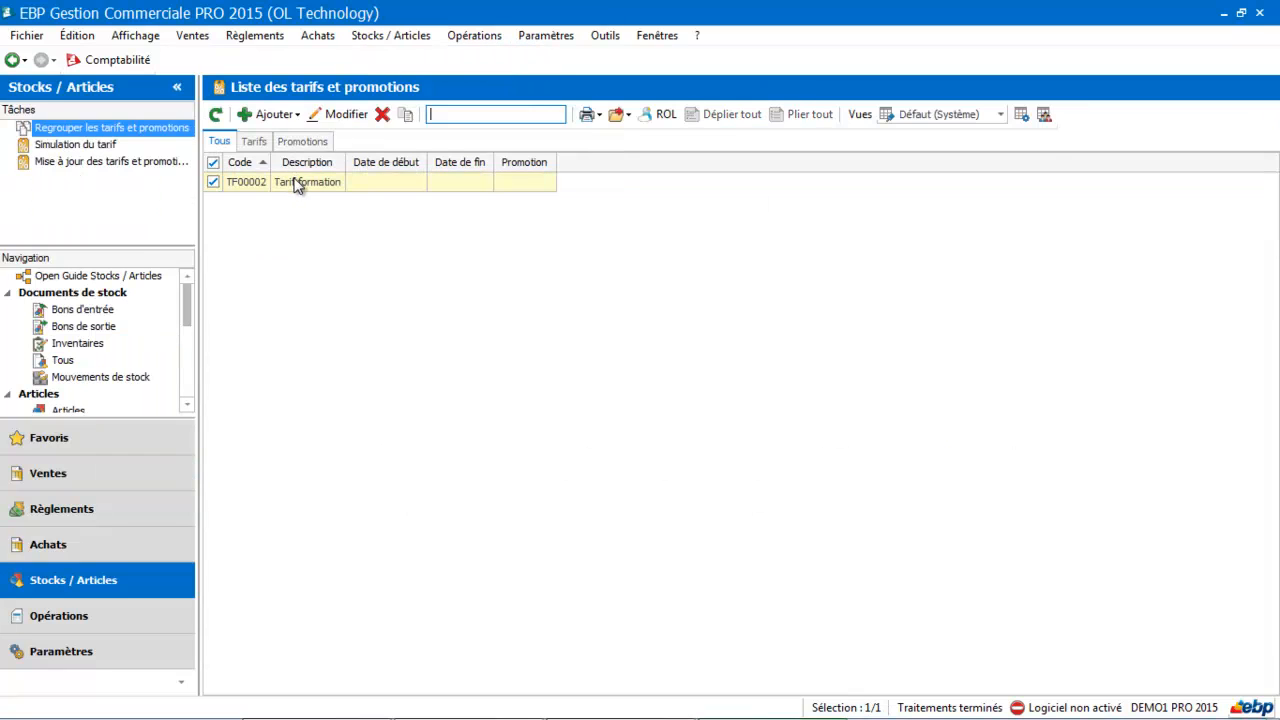
left_click(297, 186)
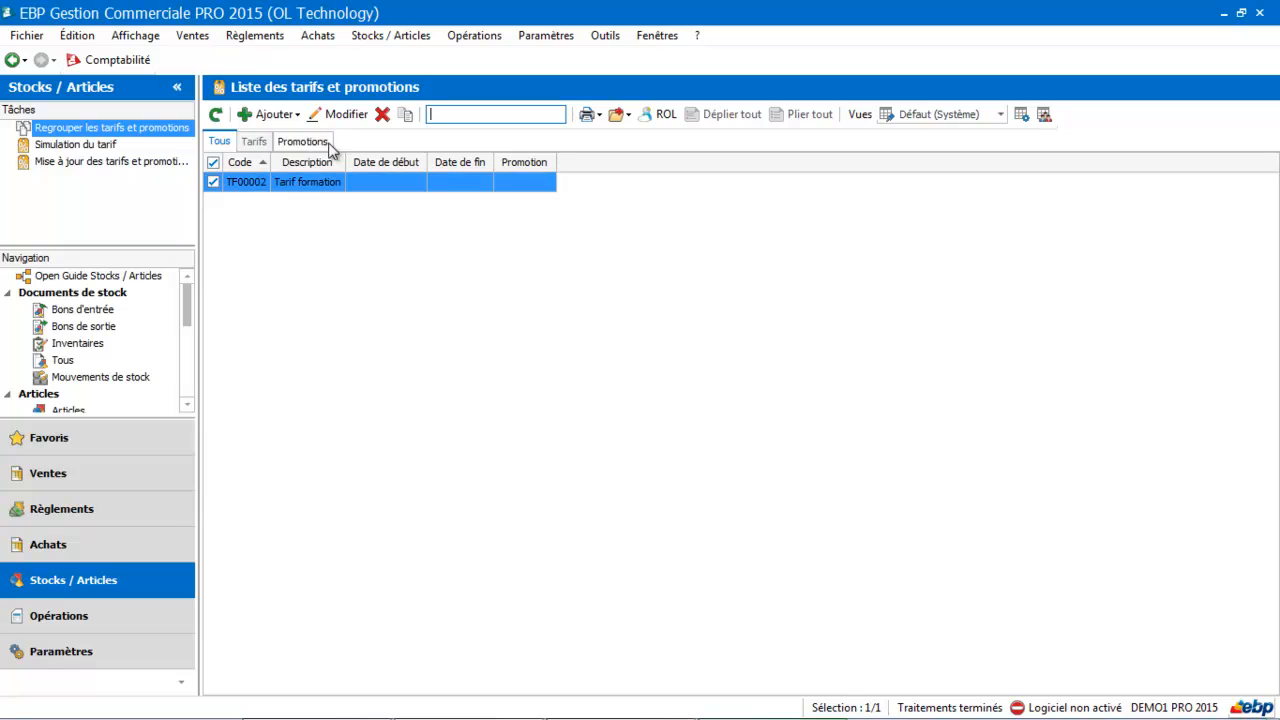
left_click(382, 115)
left_click(741, 418)
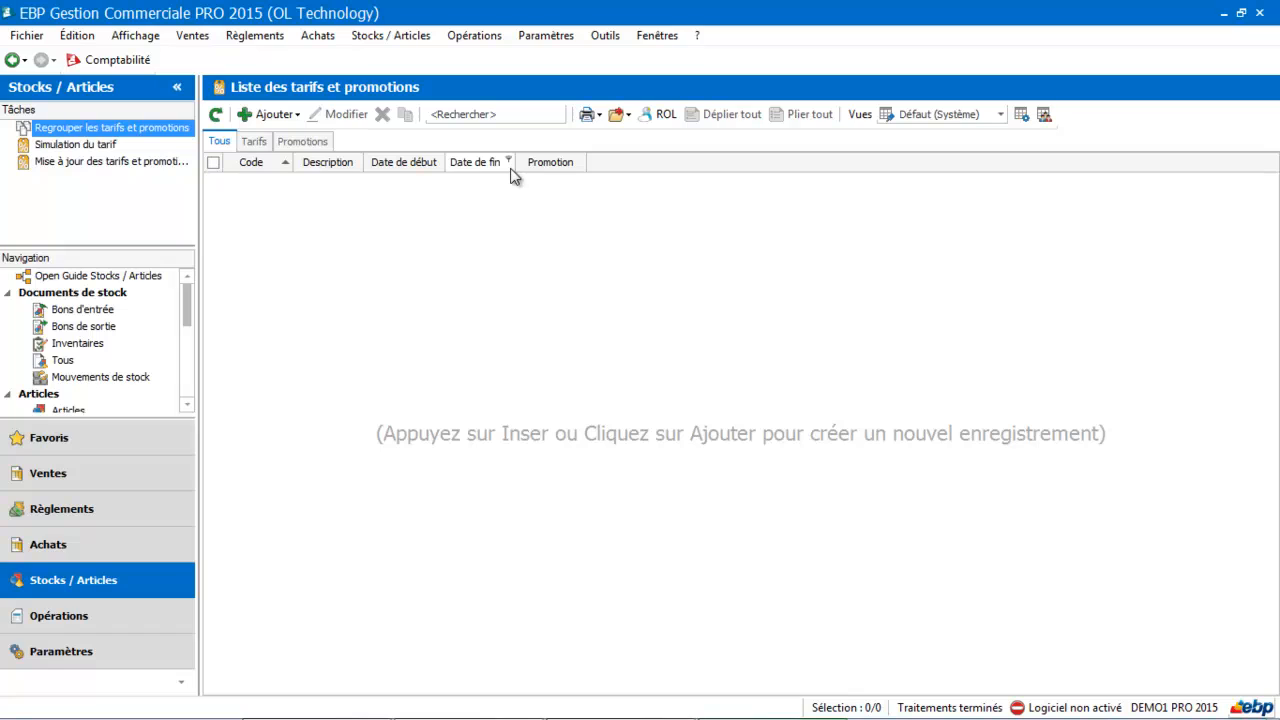
Step: Create a new customer tariff category with code CA and description "Tarif chiffre d'affaire"
left_click(390, 38)
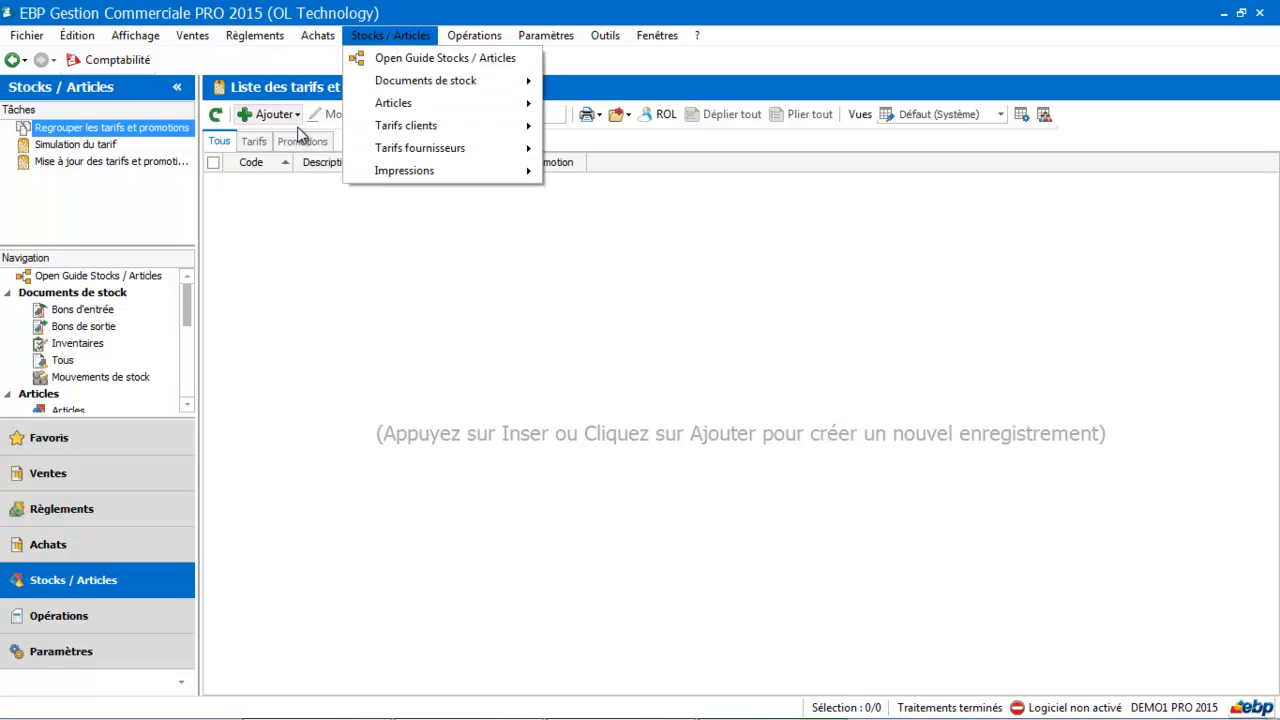
mouse_move(535, 138)
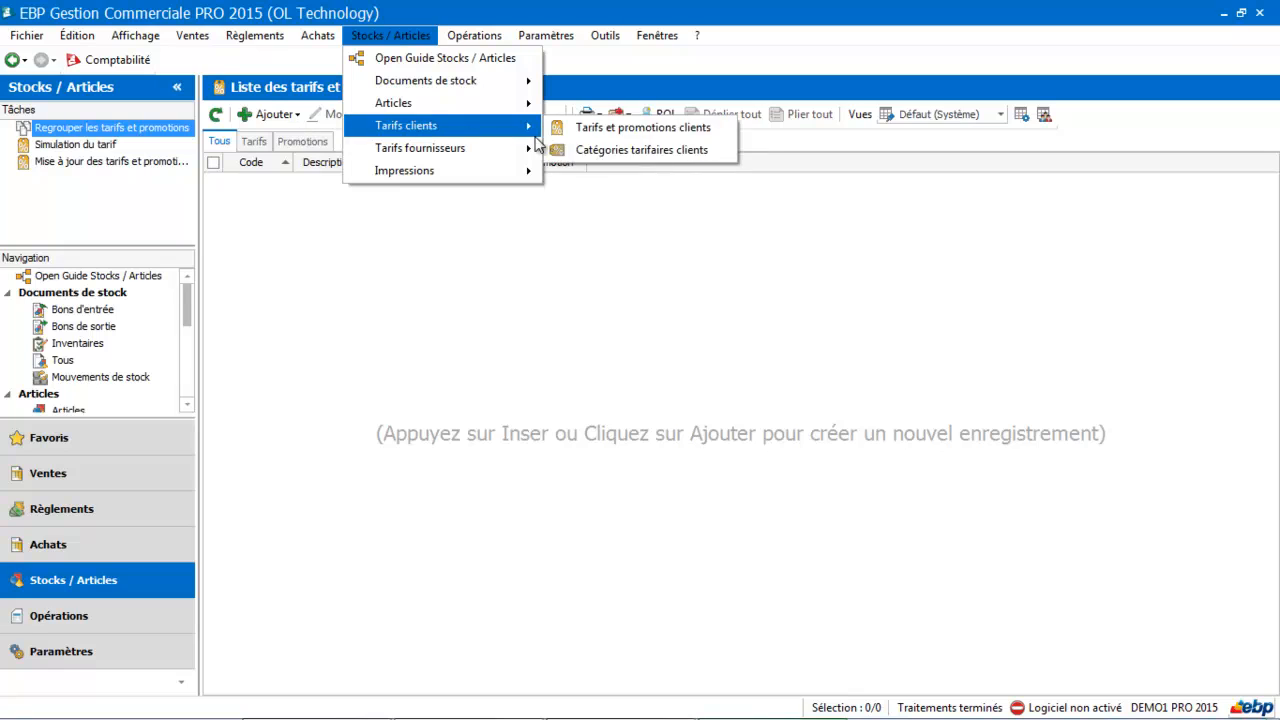
left_click(586, 153)
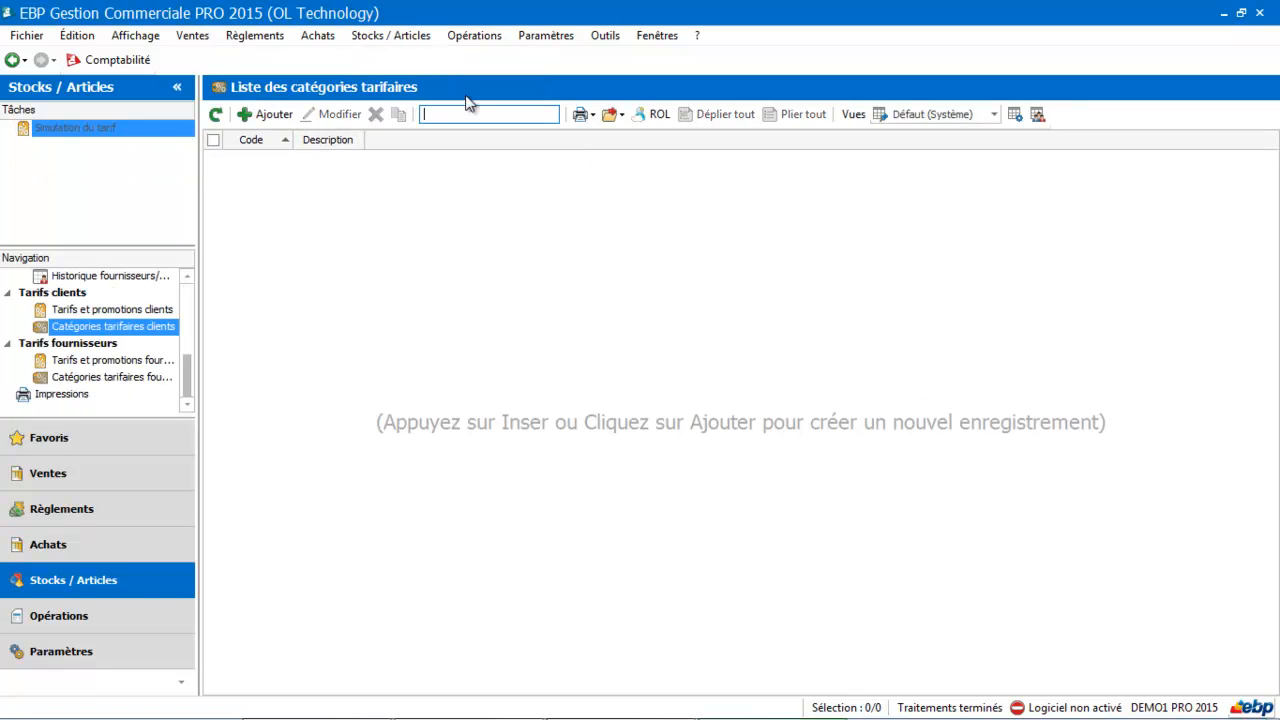
left_click(272, 112)
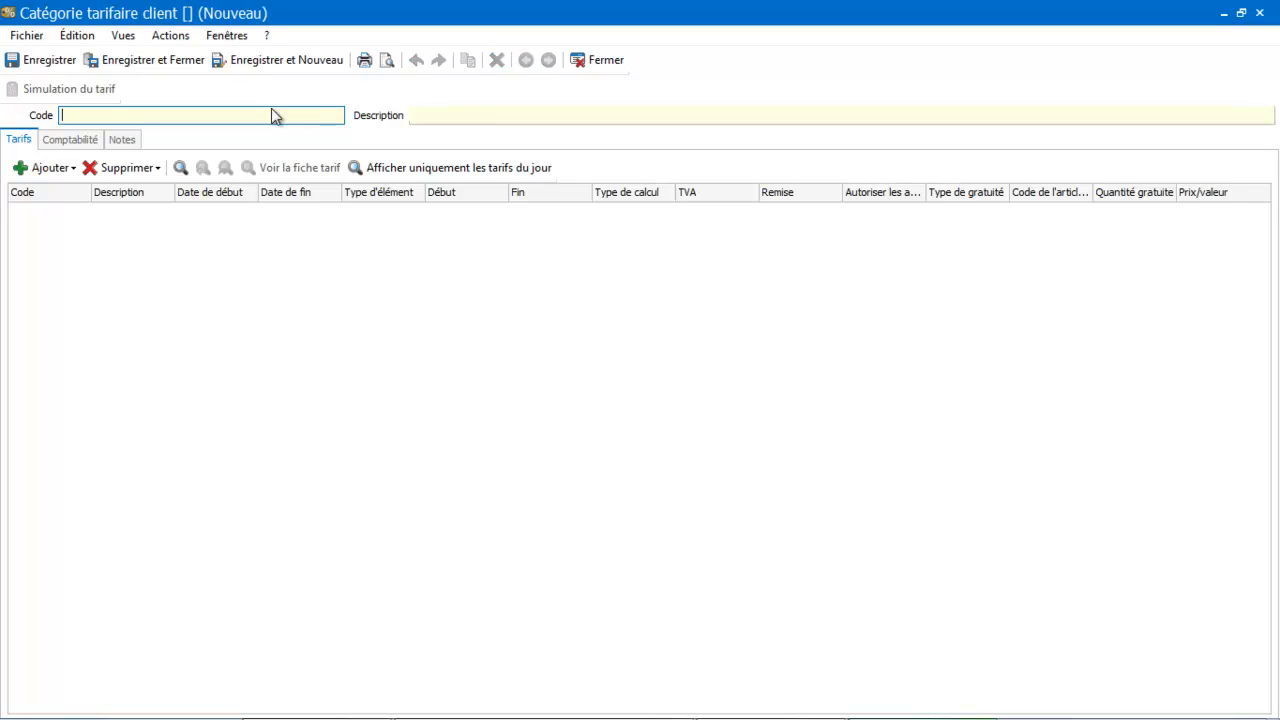
type("CA")
left_click(465, 117)
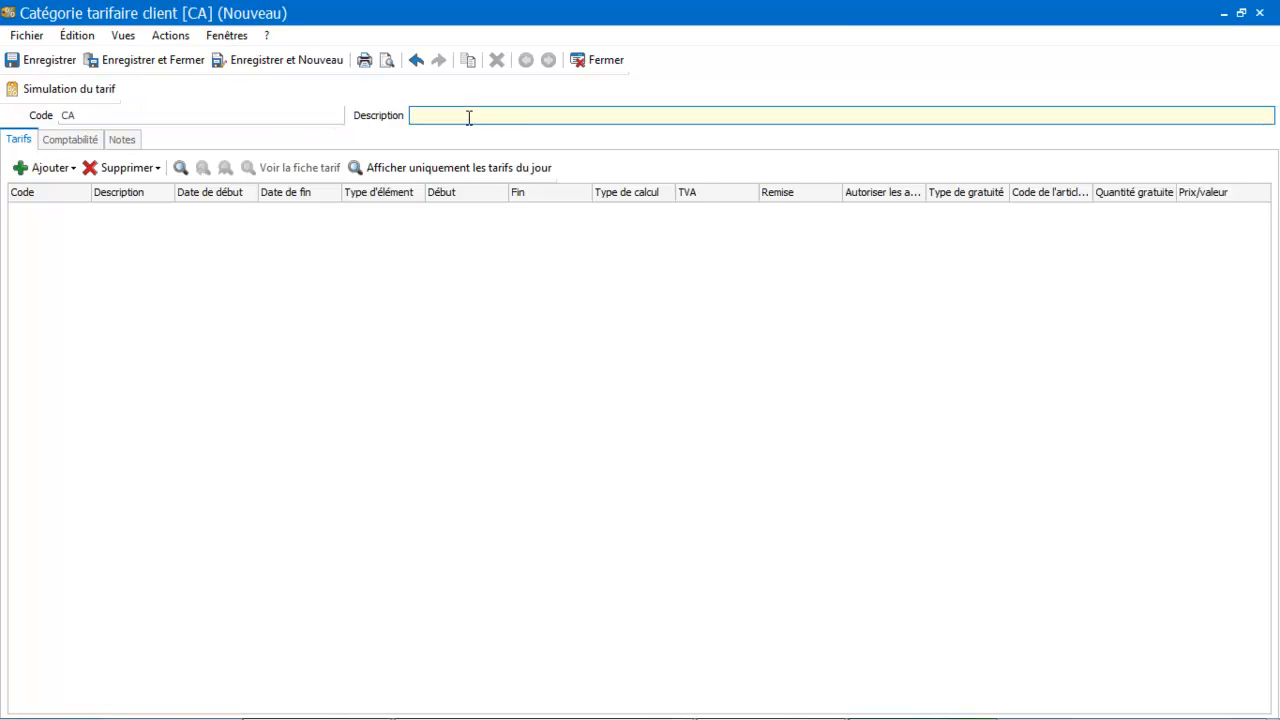
type("Tarif chiffre d'affaire")
key("Tab")
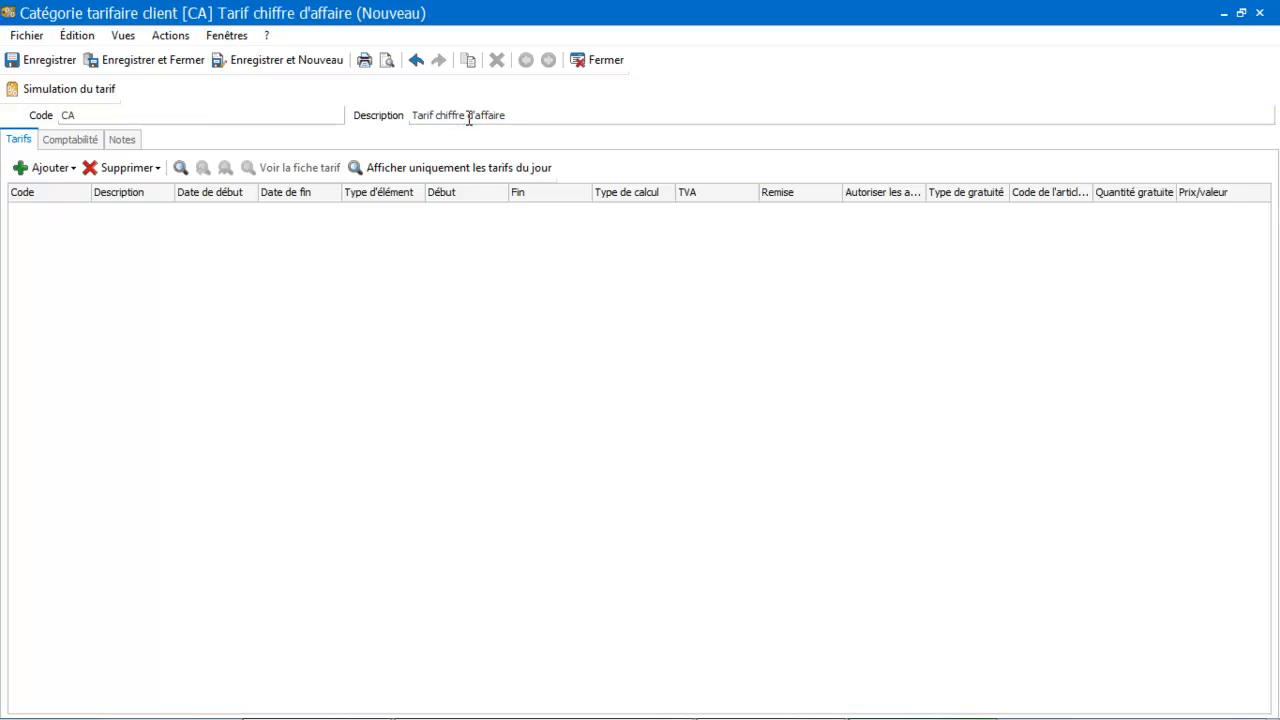
Step: Add a tariff to the category and start a new tariff record for its code
left_click(70, 168)
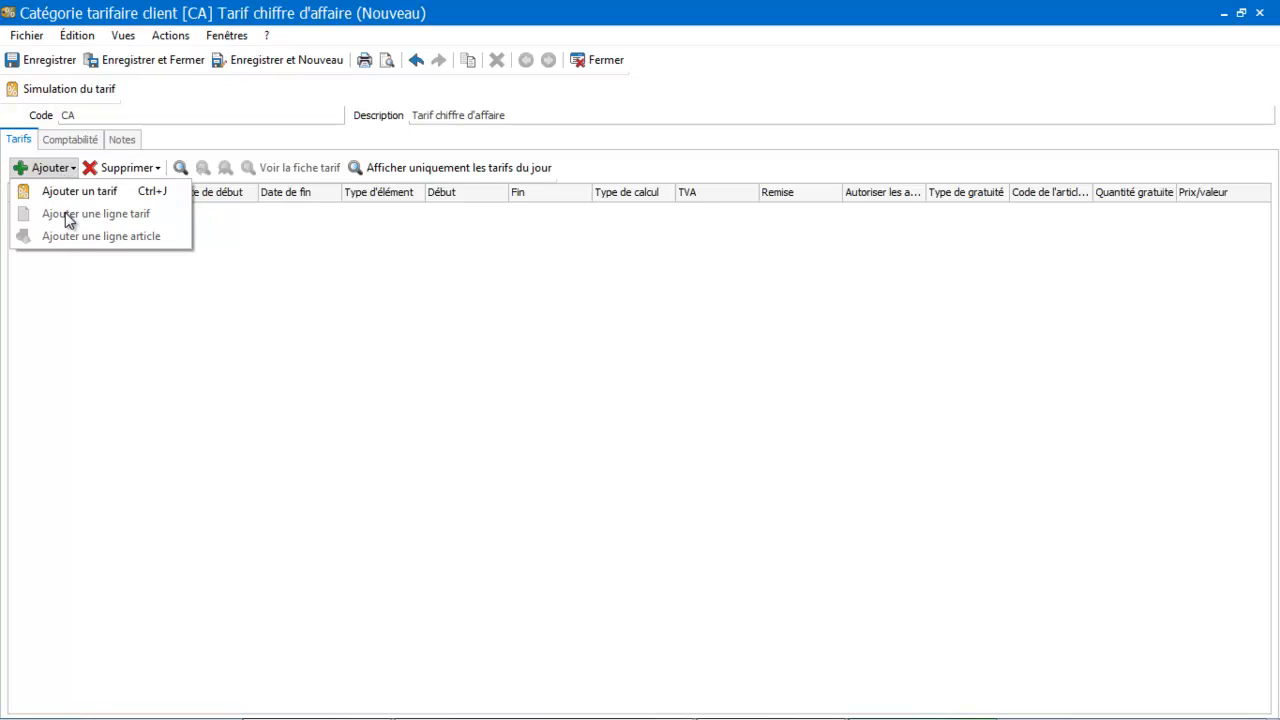
left_click(79, 195)
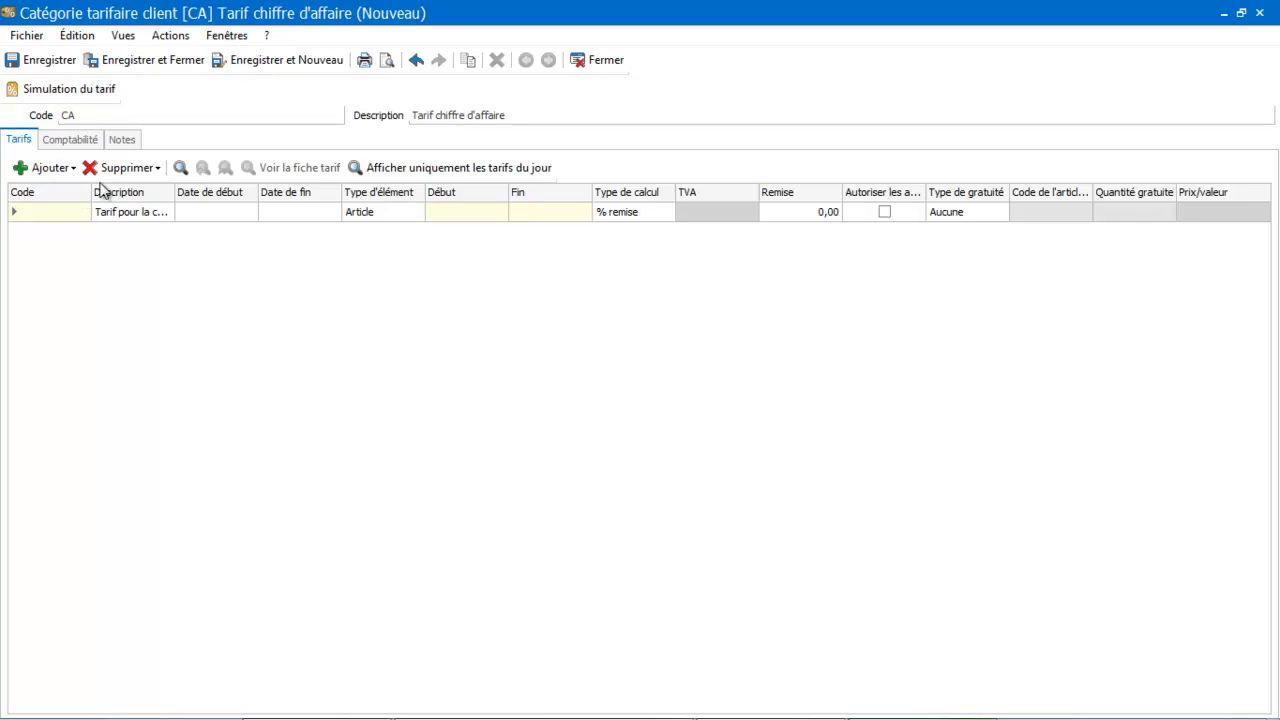
left_click(127, 217)
left_click(70, 214)
left_click(68, 214)
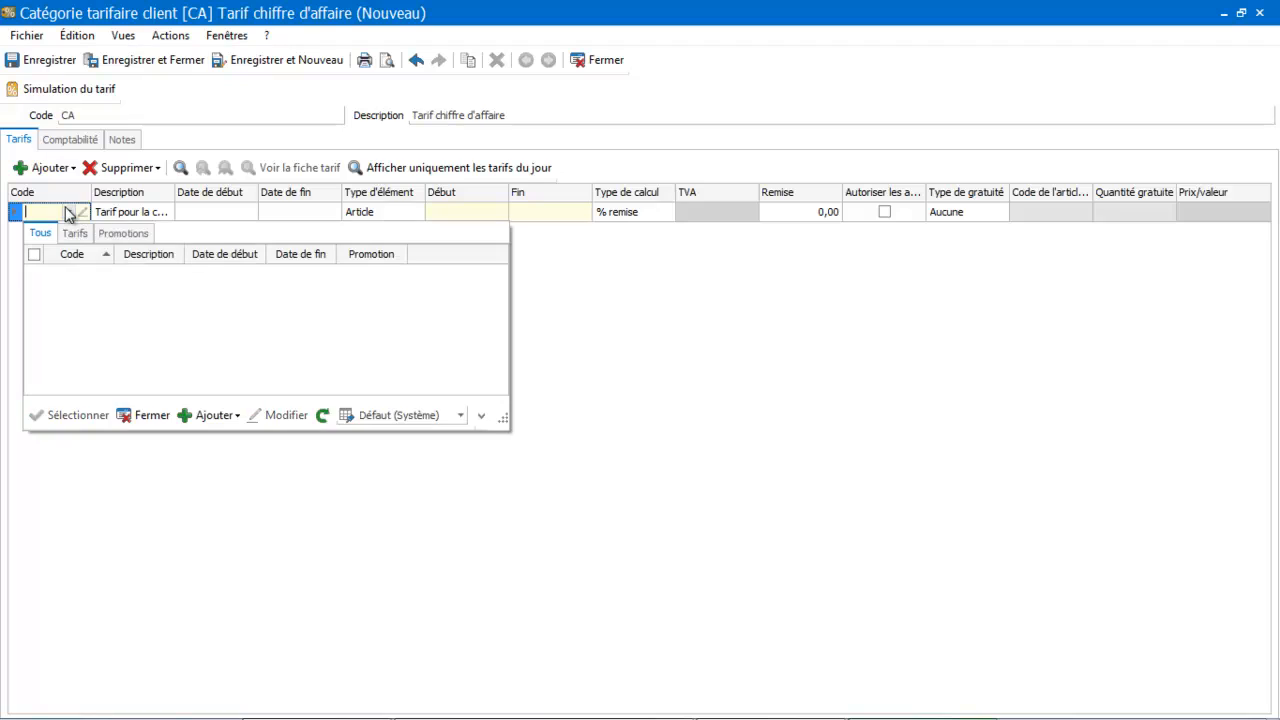
left_click(213, 418)
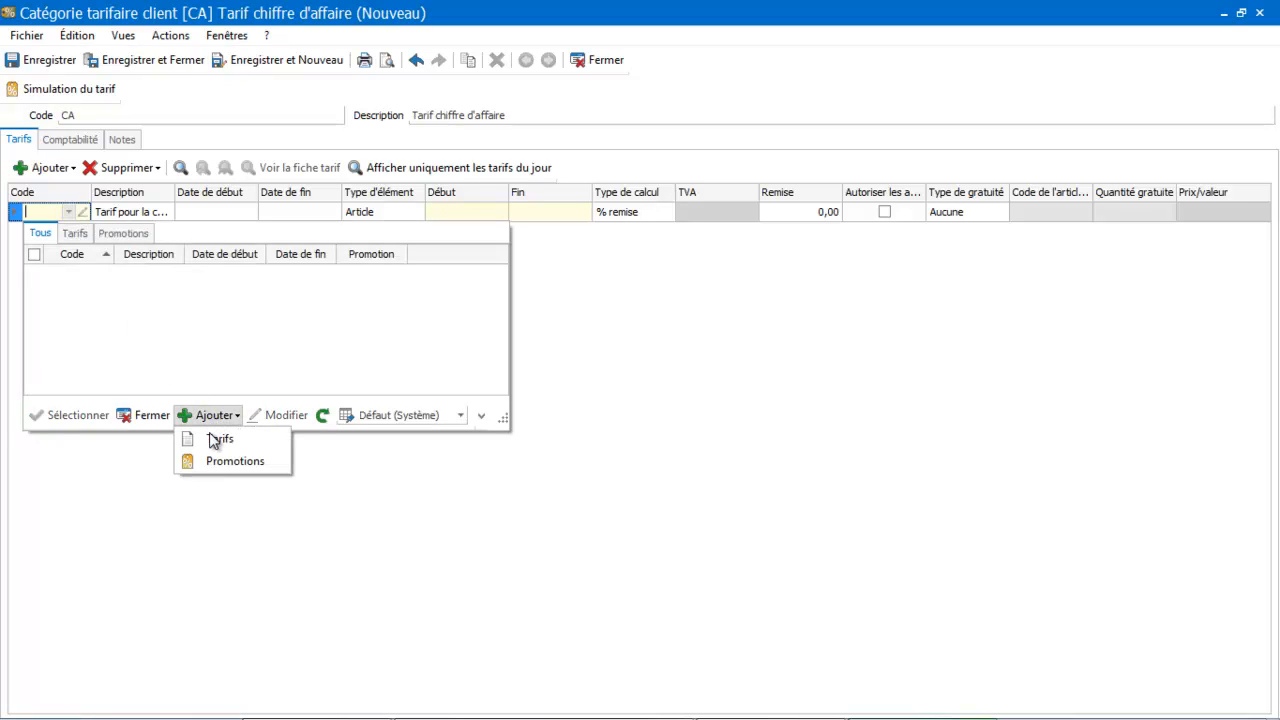
left_click(214, 440)
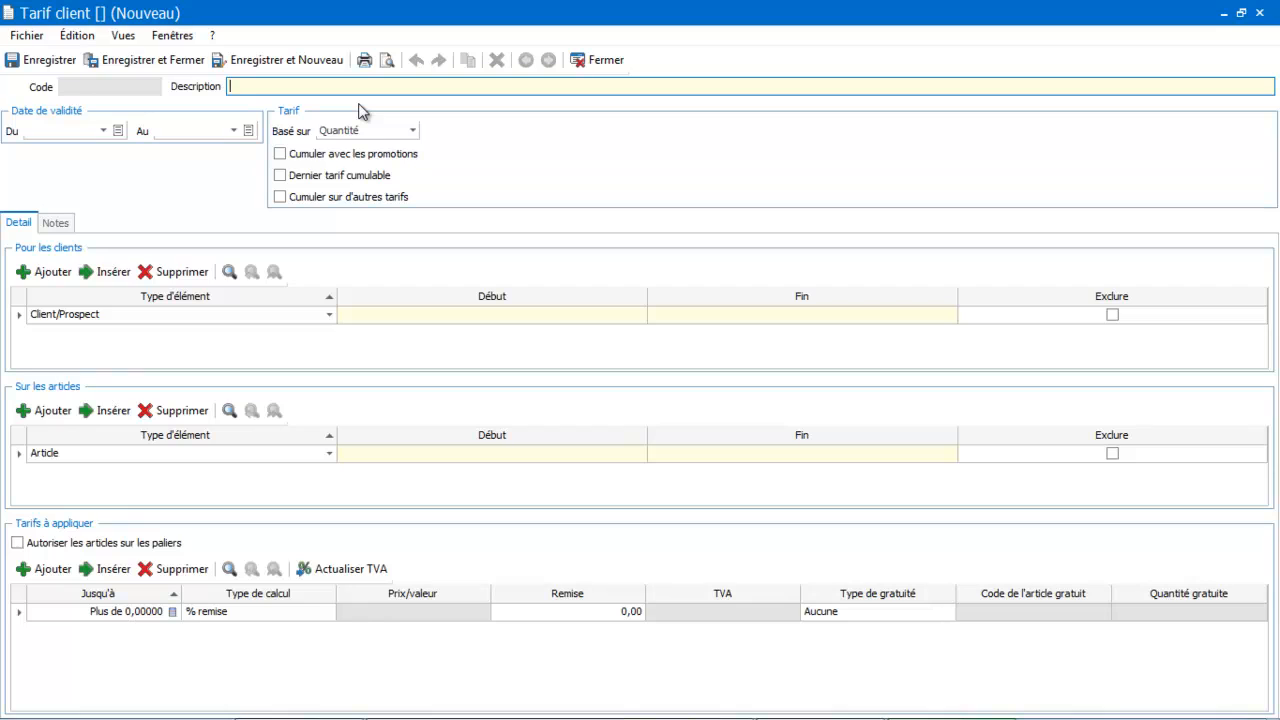
Step: Enter "Tarif CA" as the new tariff's description and base the tariff on Chiffre d'affaires
type("Tarif CA")
left_click(376, 134)
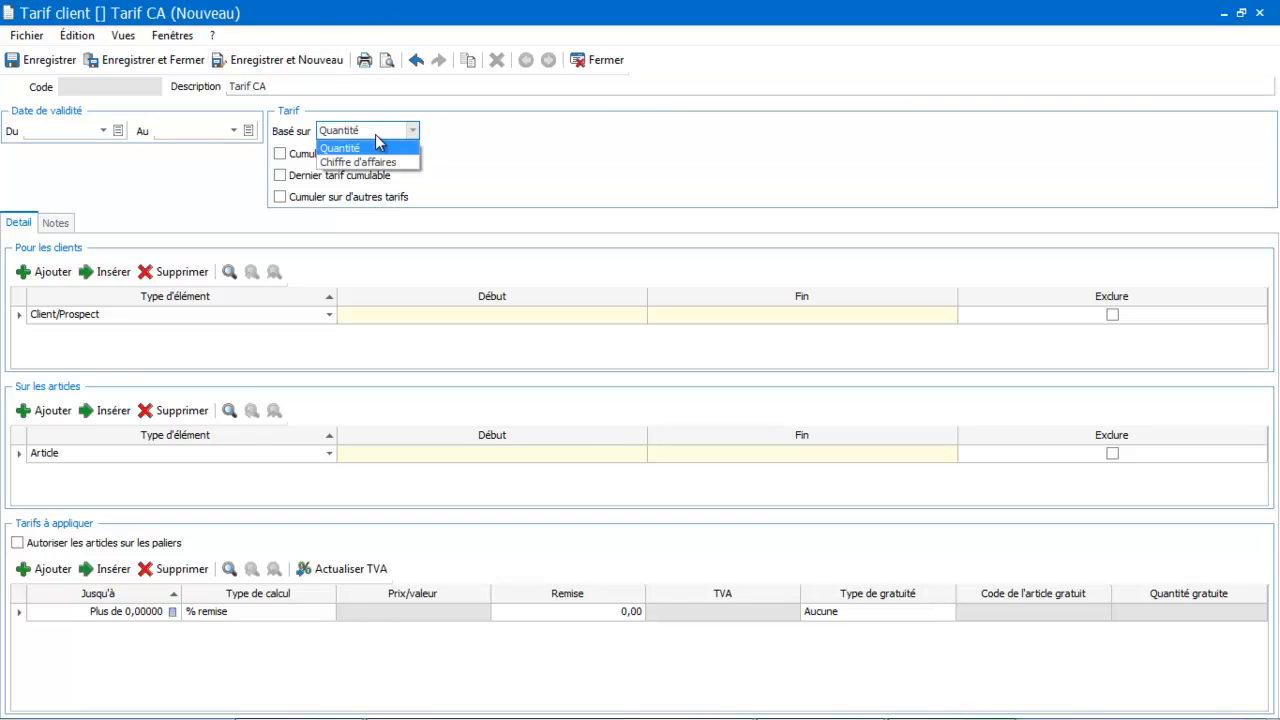
left_click(370, 161)
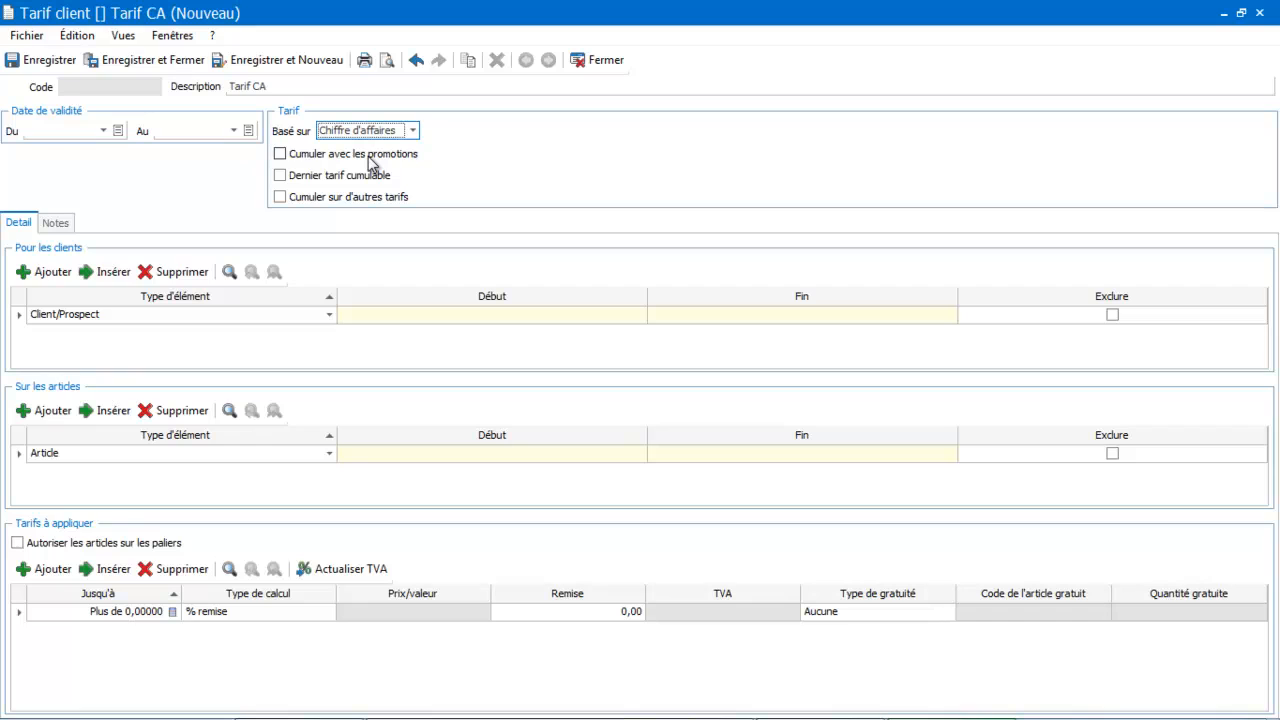
Step: Apply the tariff to all customers (Tous les clients) and all articles (Tous les articles)
left_click(92, 318)
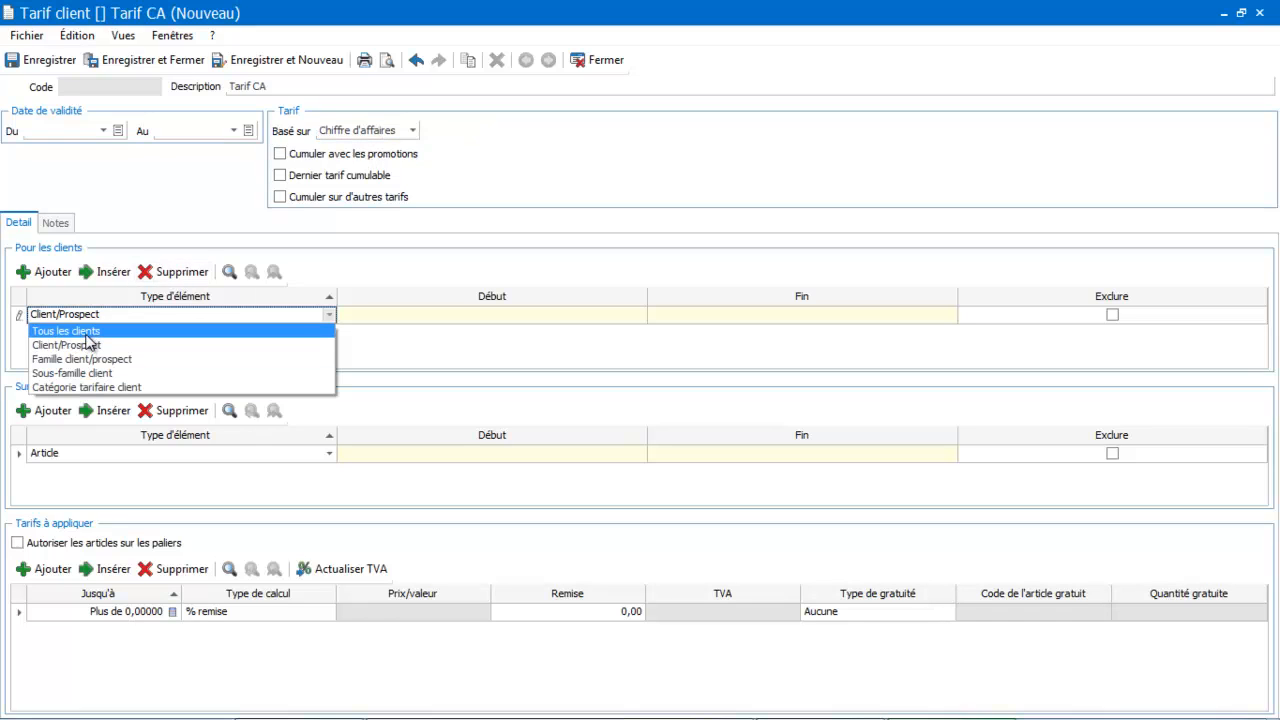
left_click(90, 329)
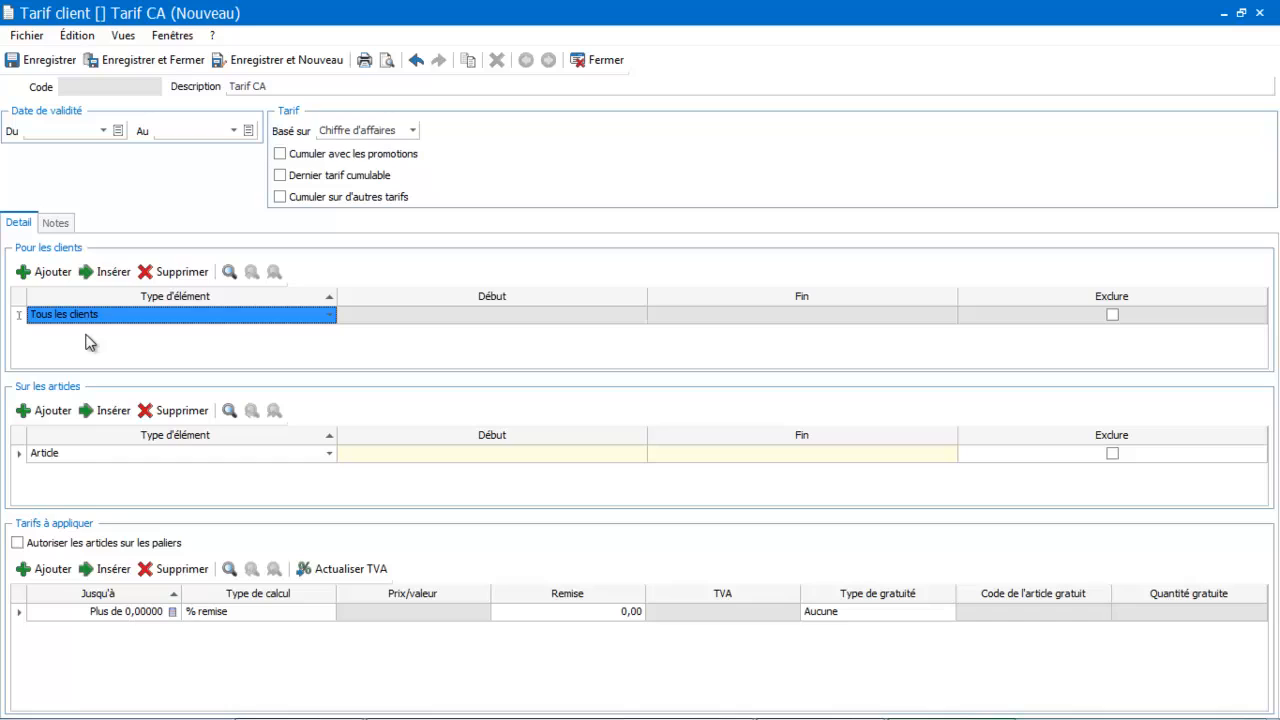
left_click(87, 456)
left_click(88, 469)
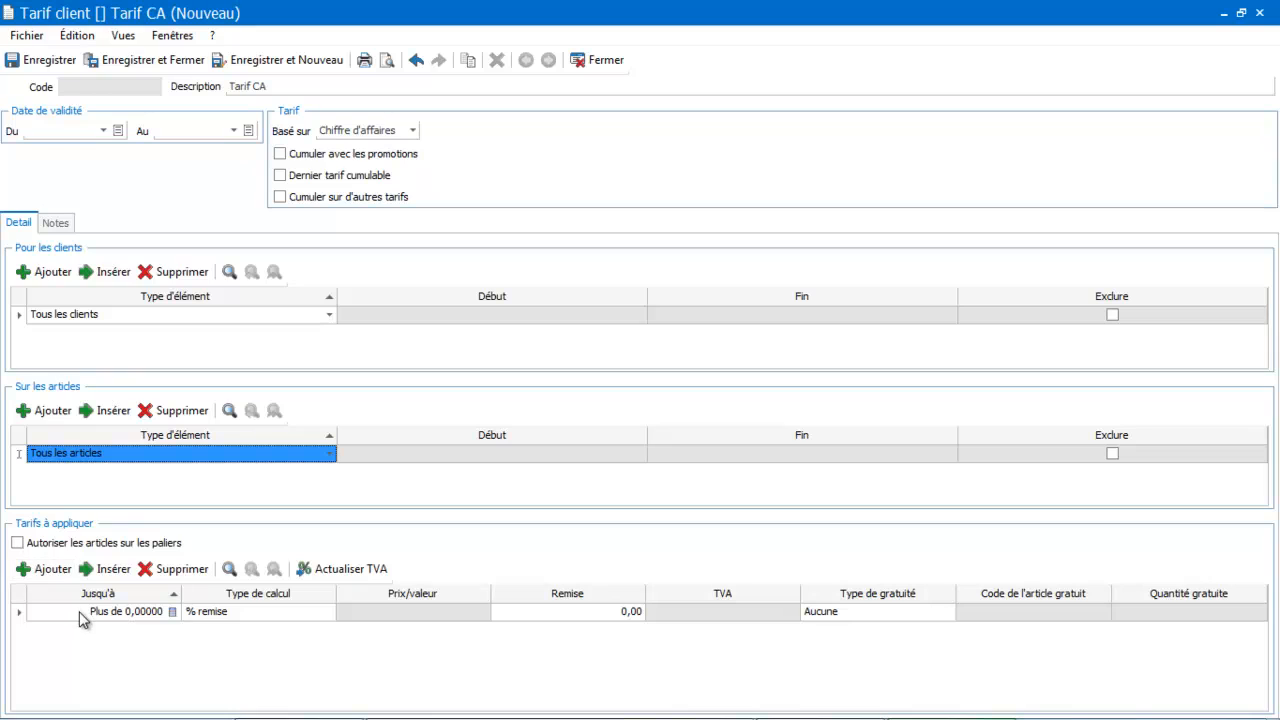
Step: Set the first tariff tier to apply up to 200 with a 2% discount
left_click(80, 612)
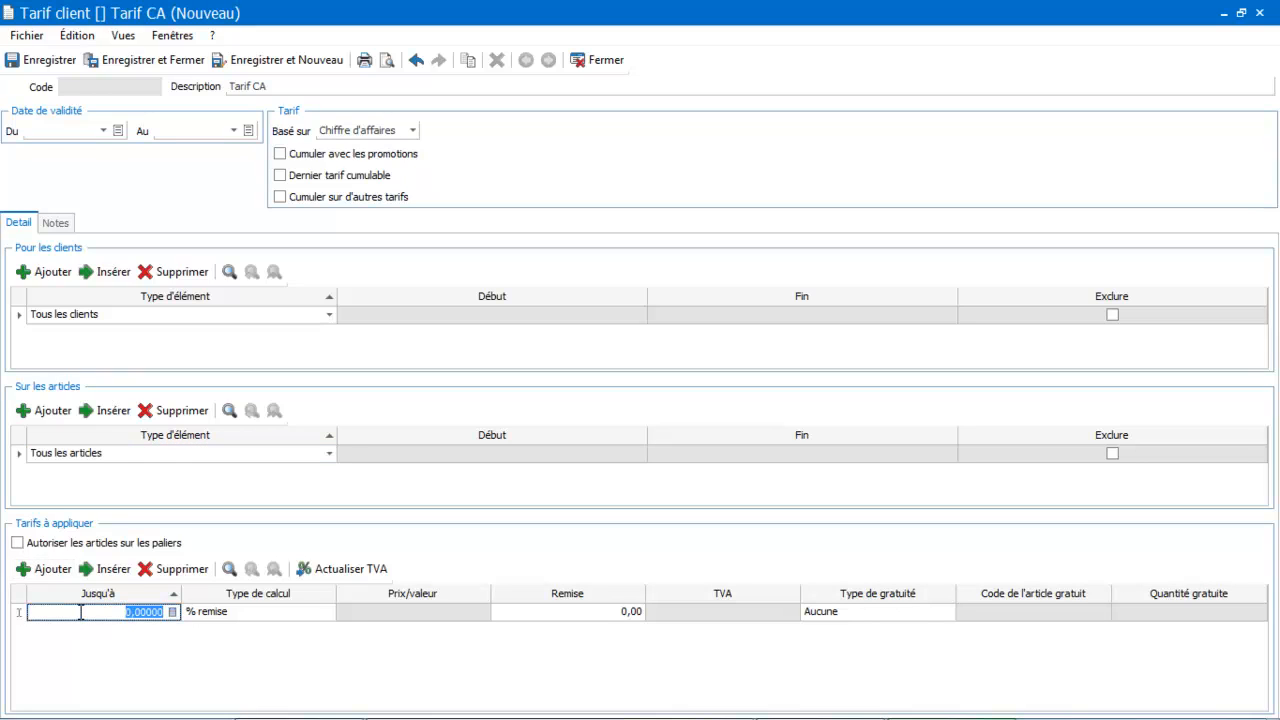
type("200")
key("Tab")
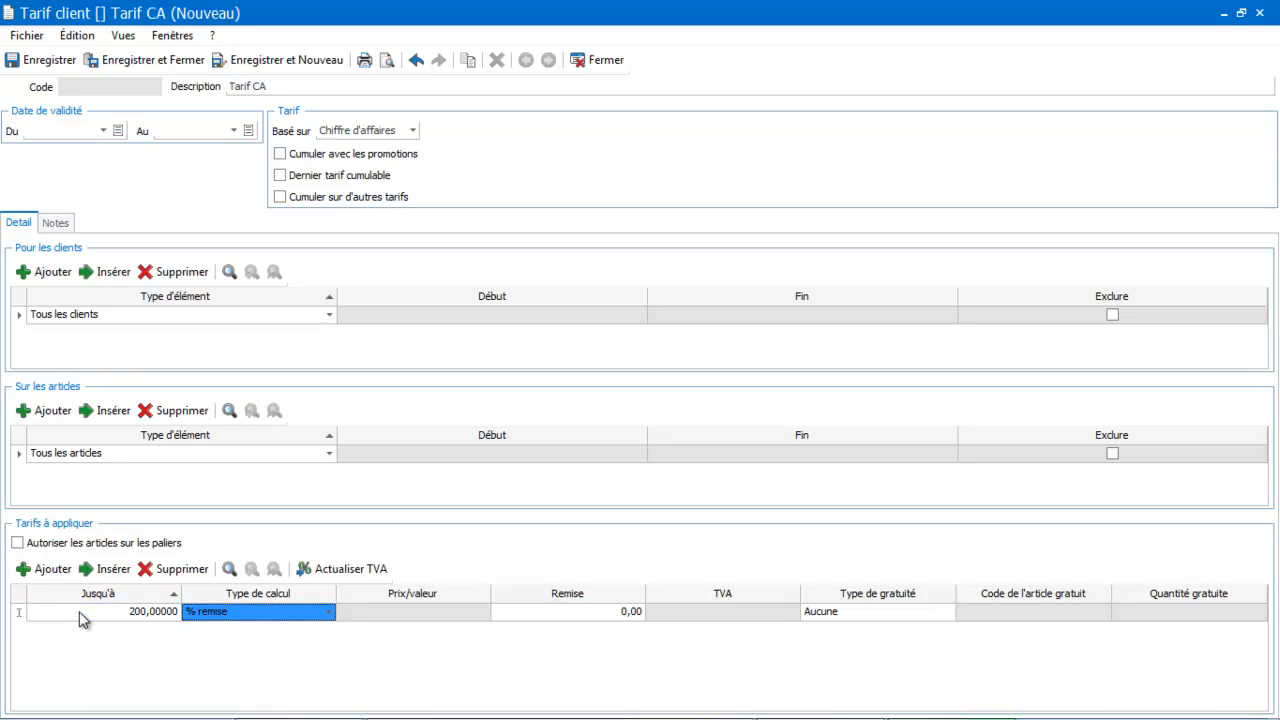
key("Tab")
type("2")
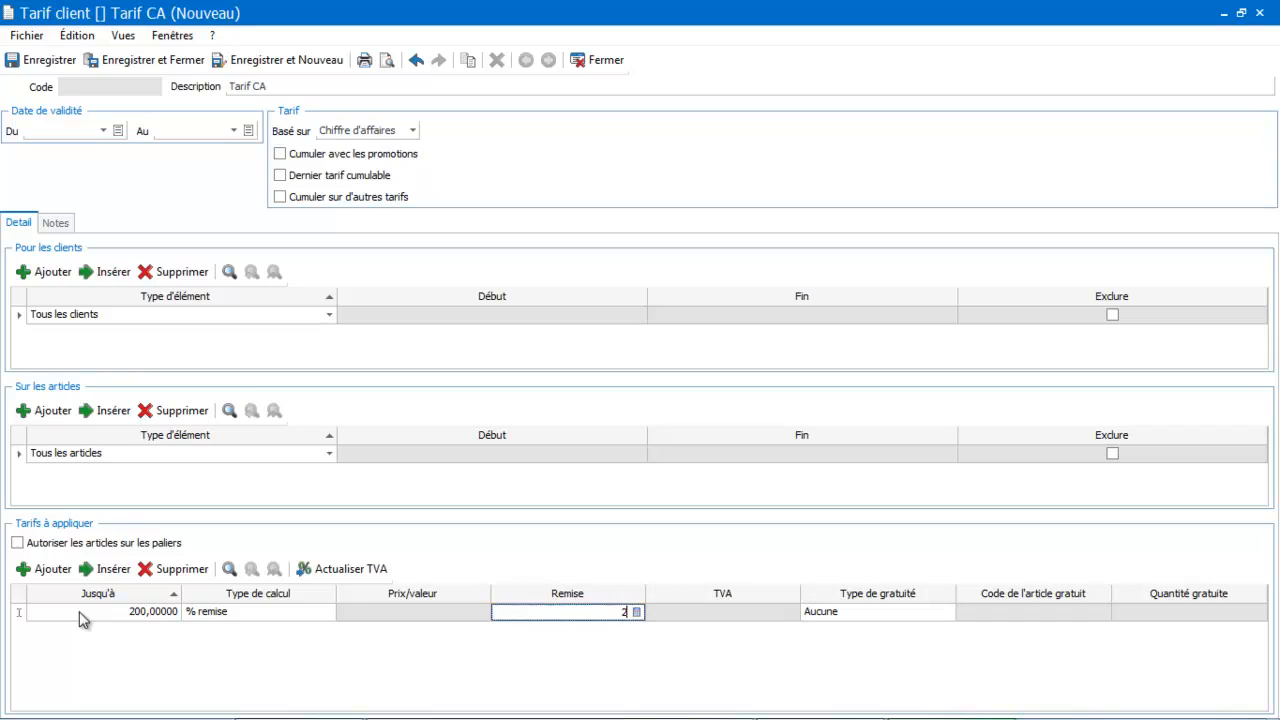
key("Tab")
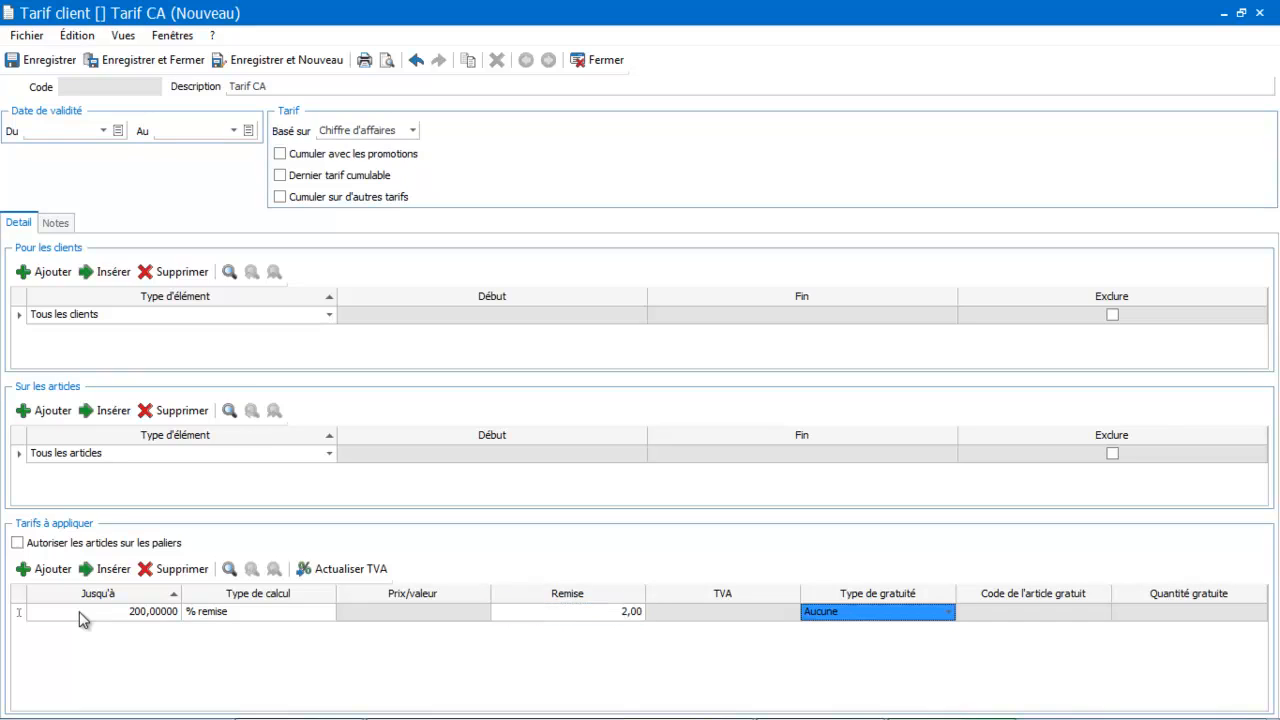
key("Tab")
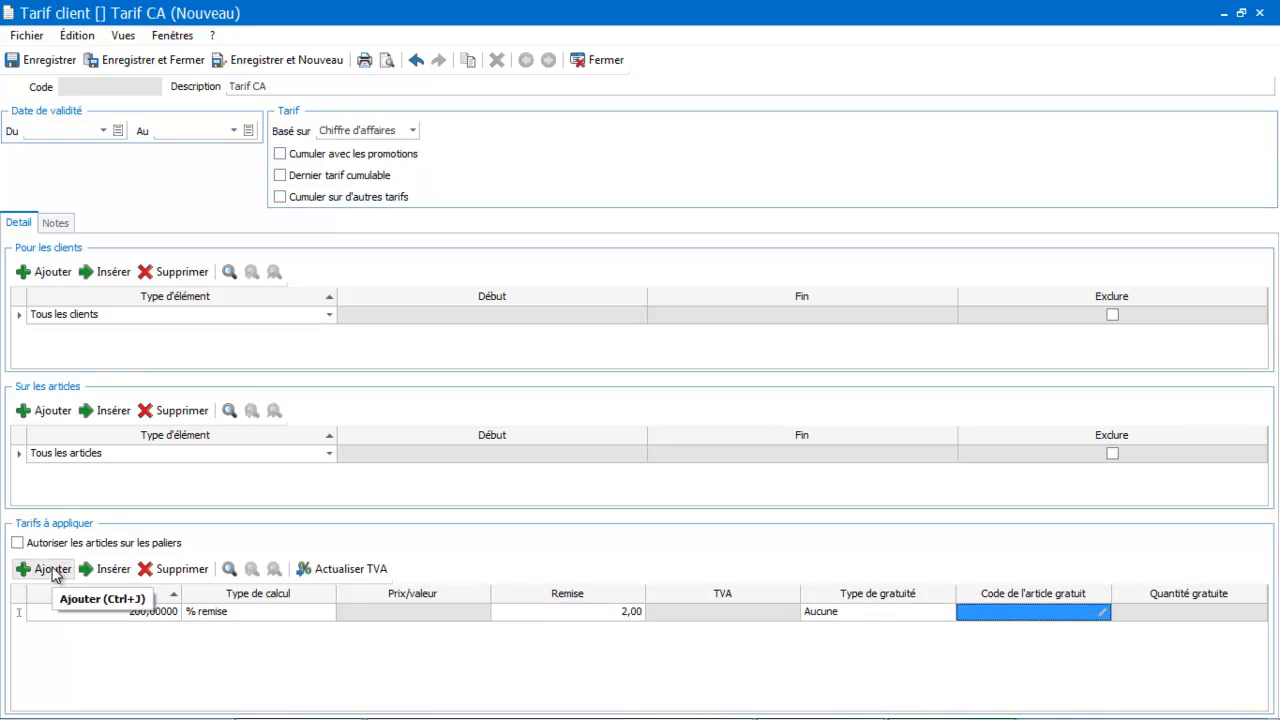
Step: Add a second tariff tier applying up to 500 with a 3% discount
left_click(52, 569)
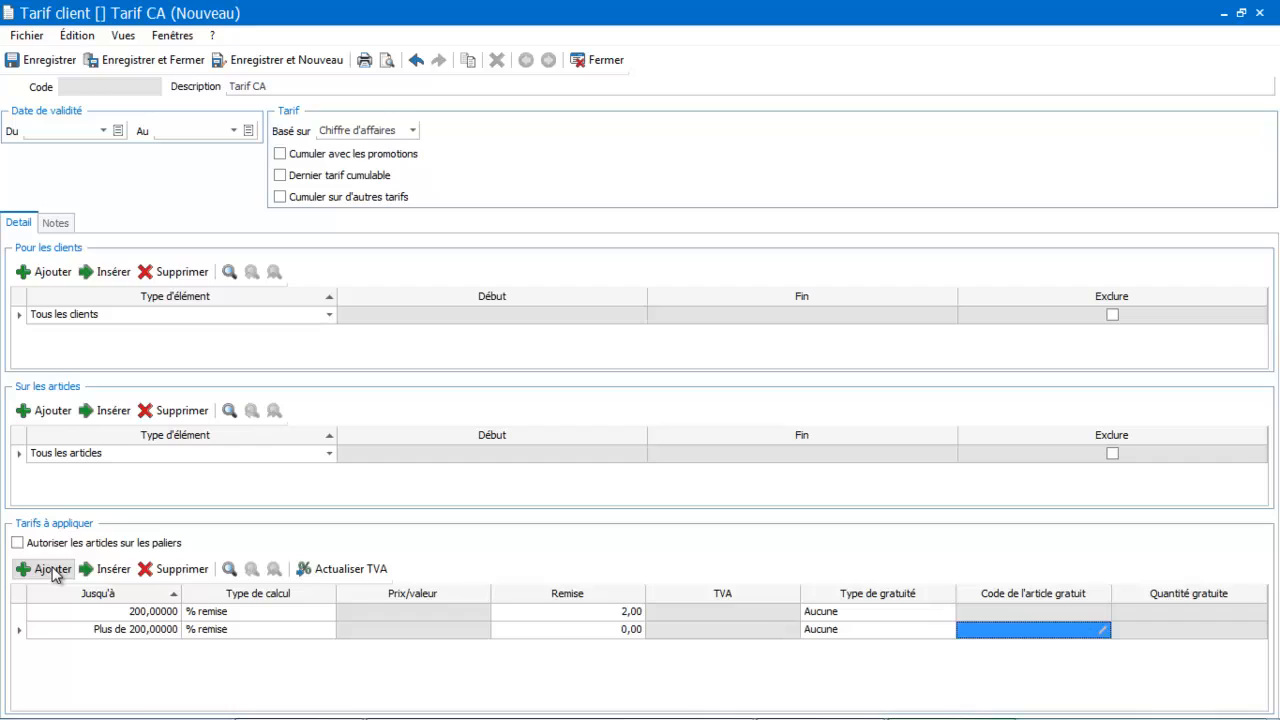
left_click(136, 636)
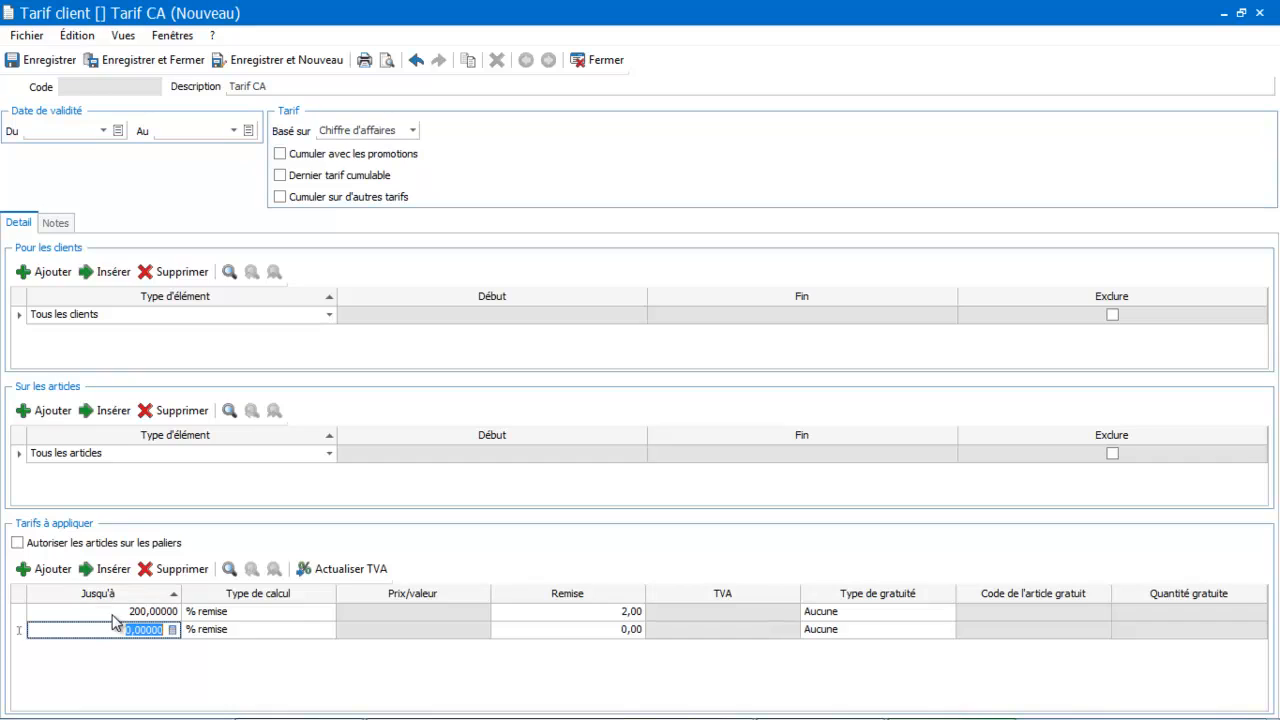
type("500")
key("Tab")
key("Tab")
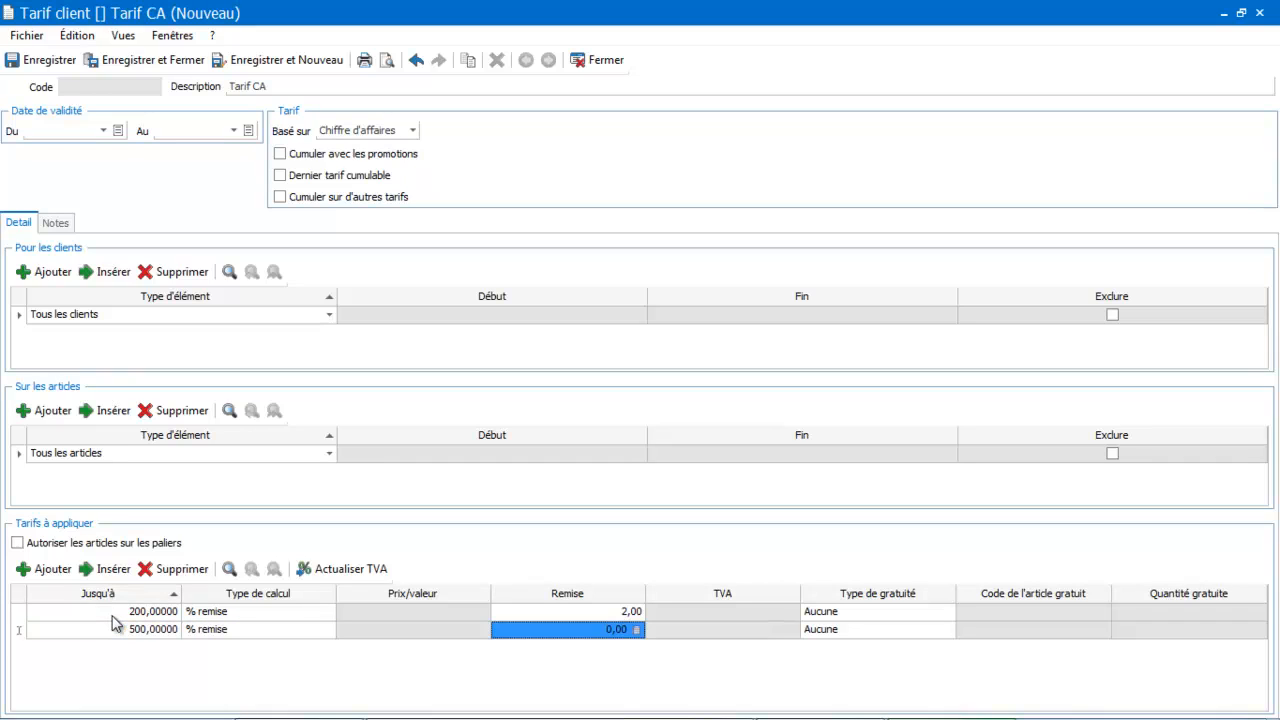
type("3")
key("Tab")
key("Tab")
key("Tab")
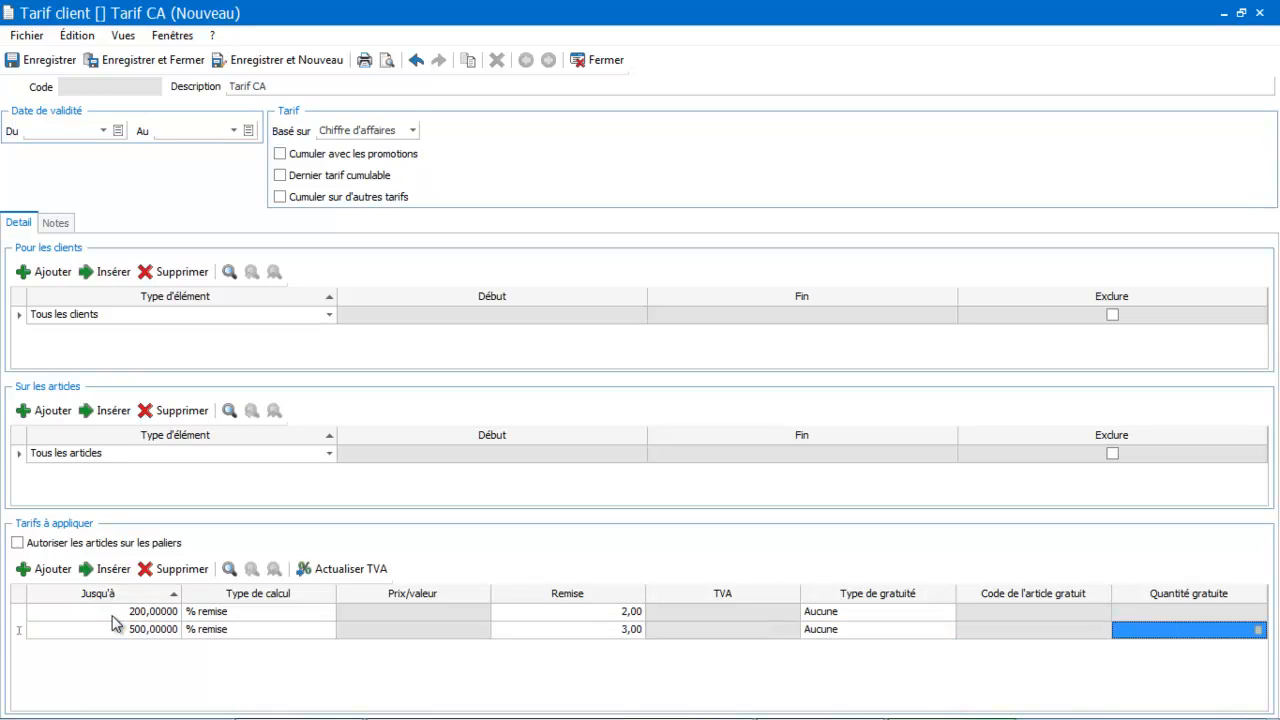
Step: Add a final tier above 500 with a 4% discount, and save and close the tariff, acknowledging the modification notice
left_click(52, 569)
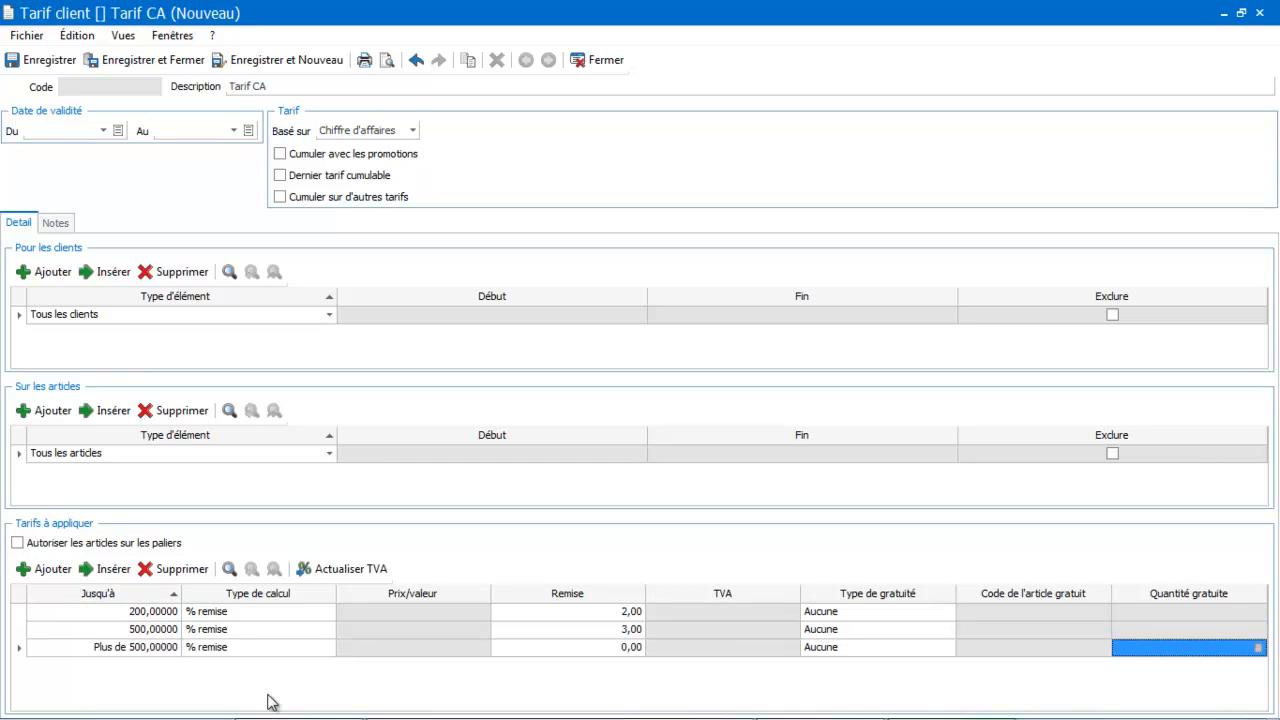
left_click(603, 652)
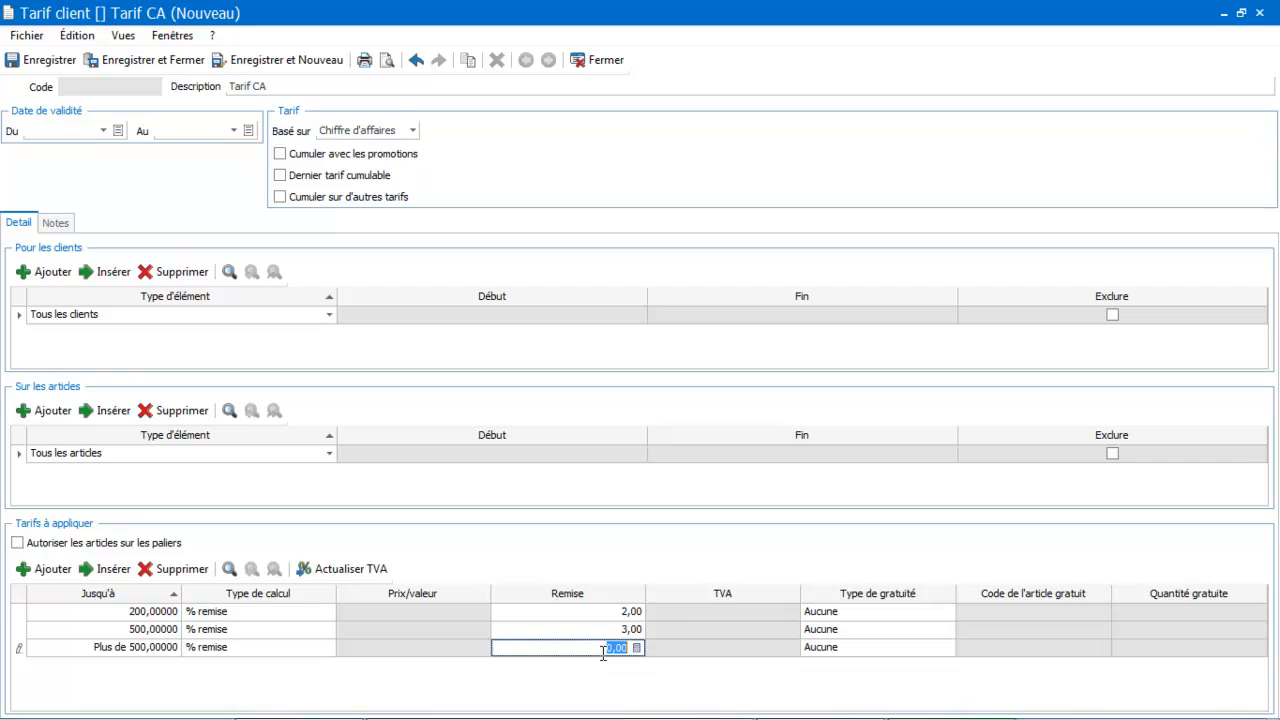
type("4")
key("Tab")
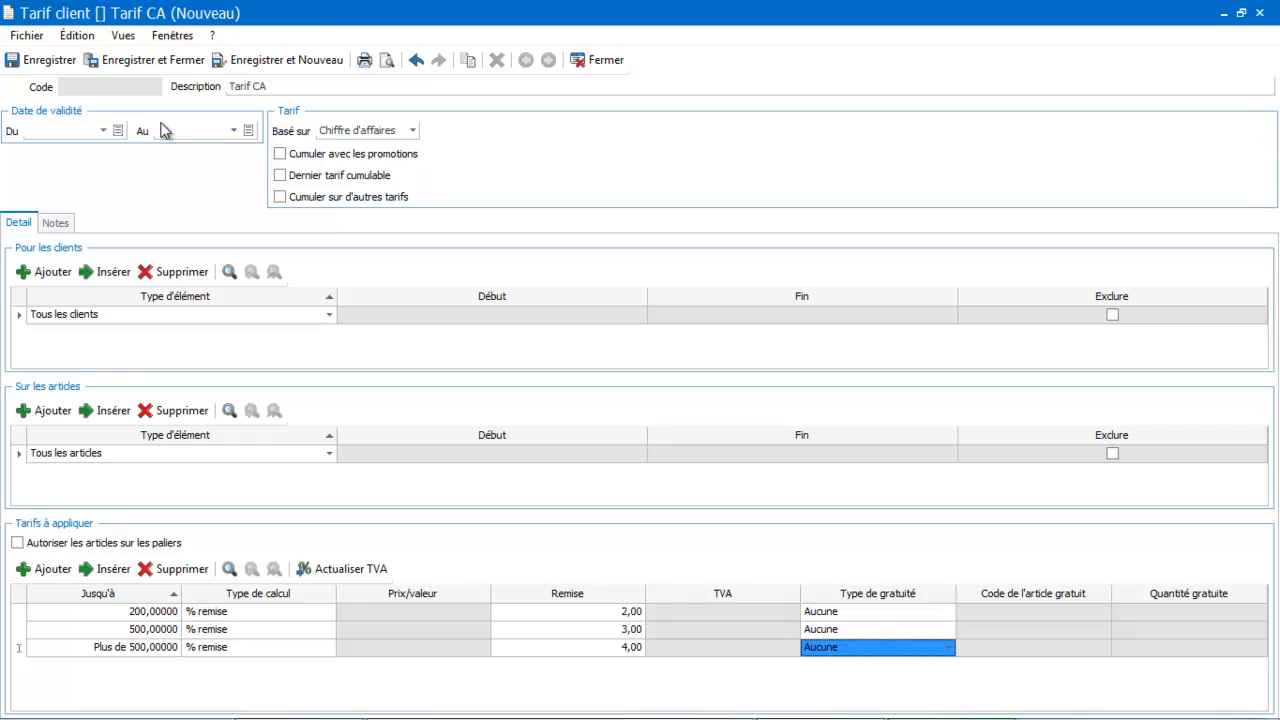
left_click(157, 60)
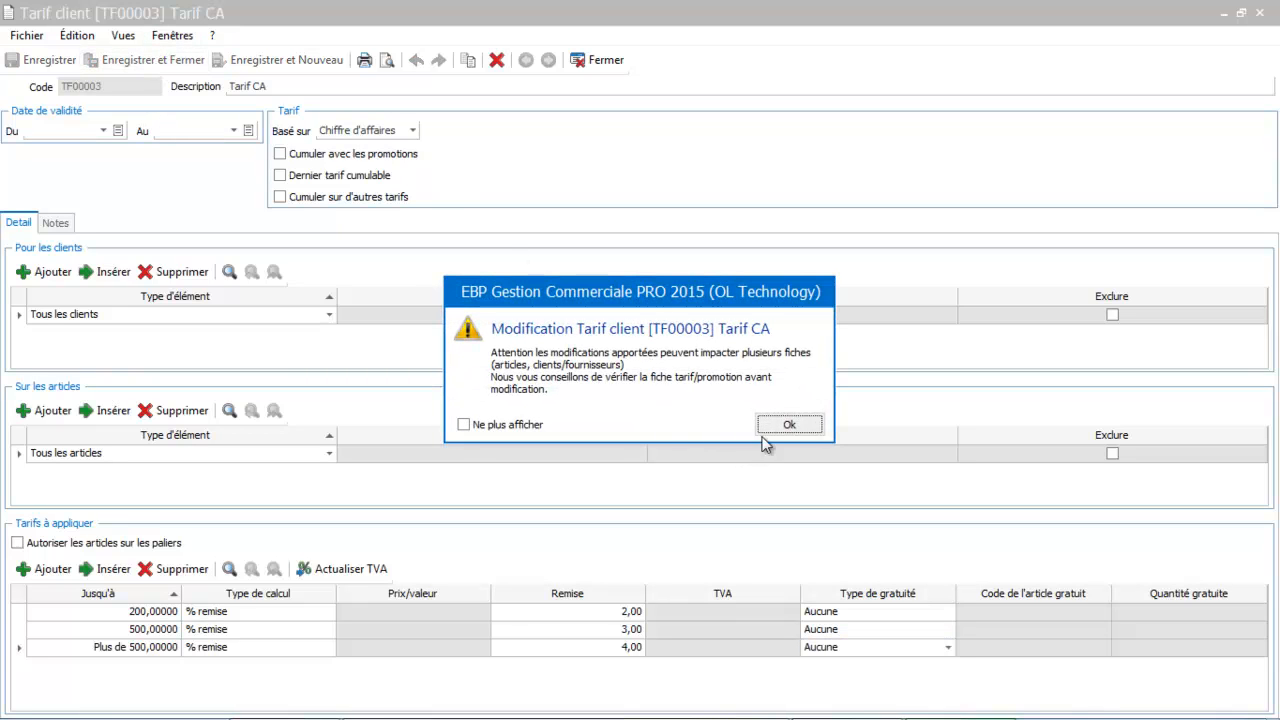
left_click(789, 426)
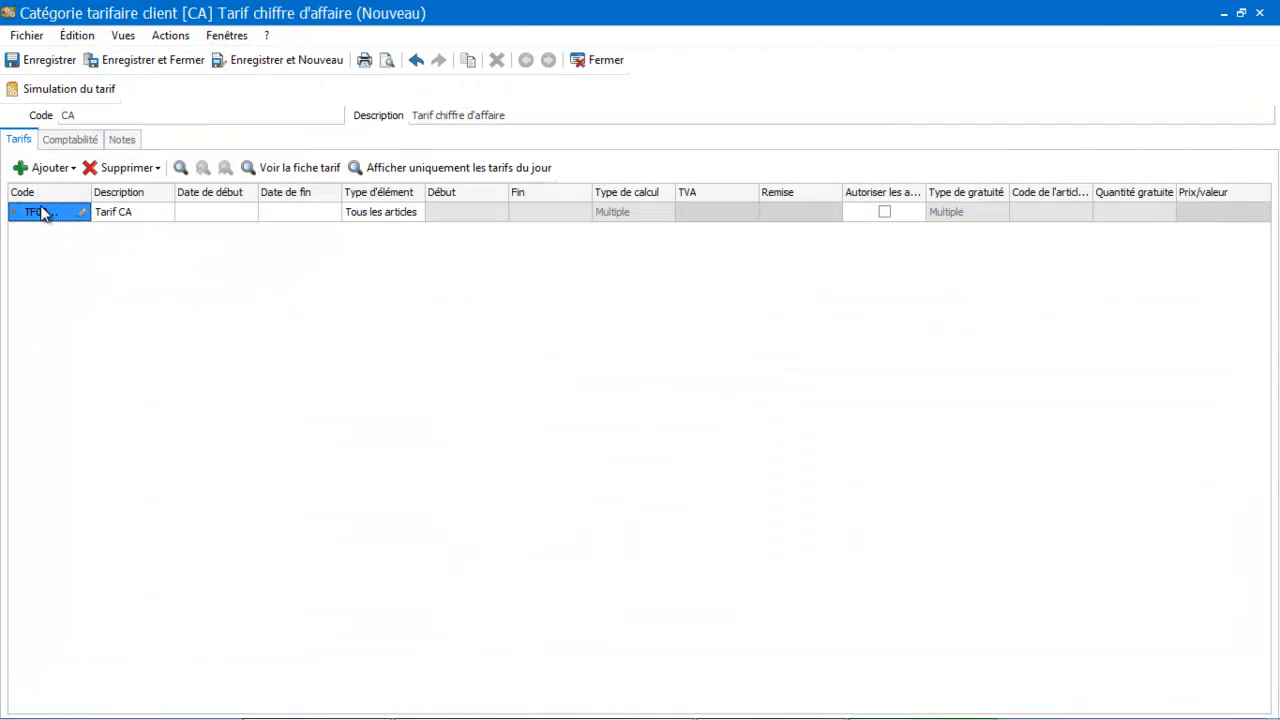
Step: Run a tariff simulation for the CA category with article AR00001
left_click(72, 91)
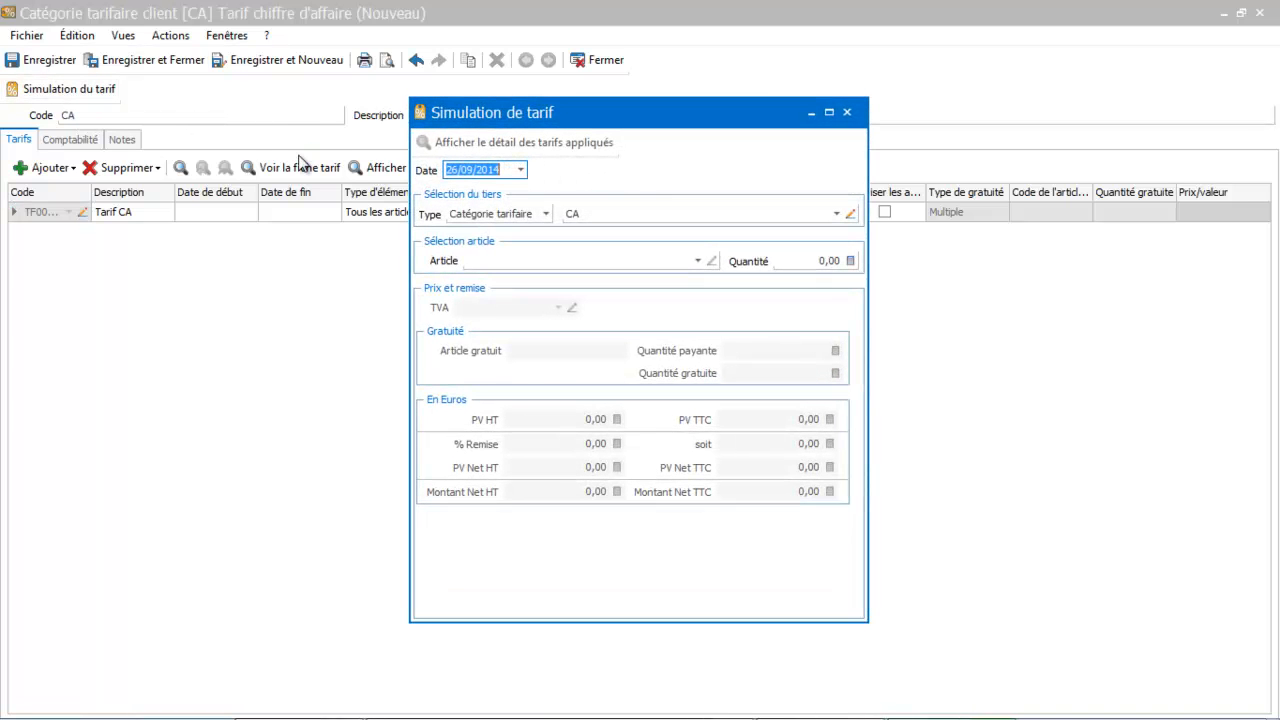
left_click(572, 259)
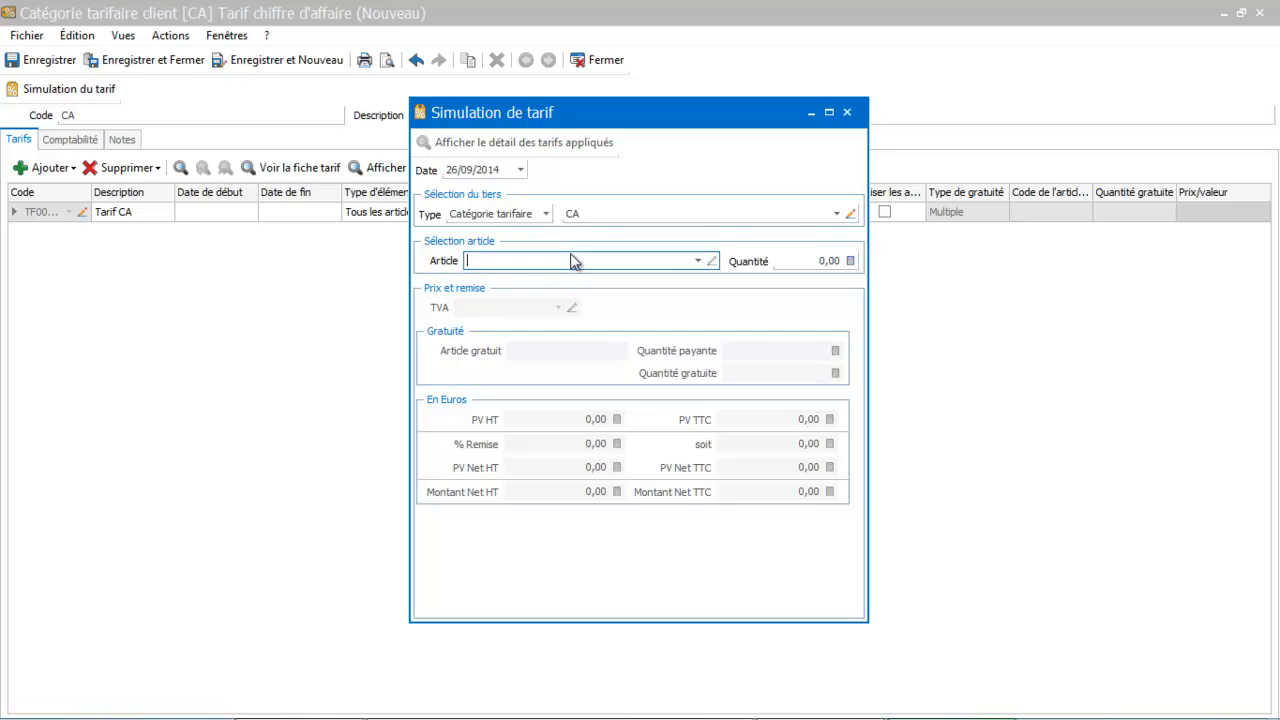
left_click(697, 260)
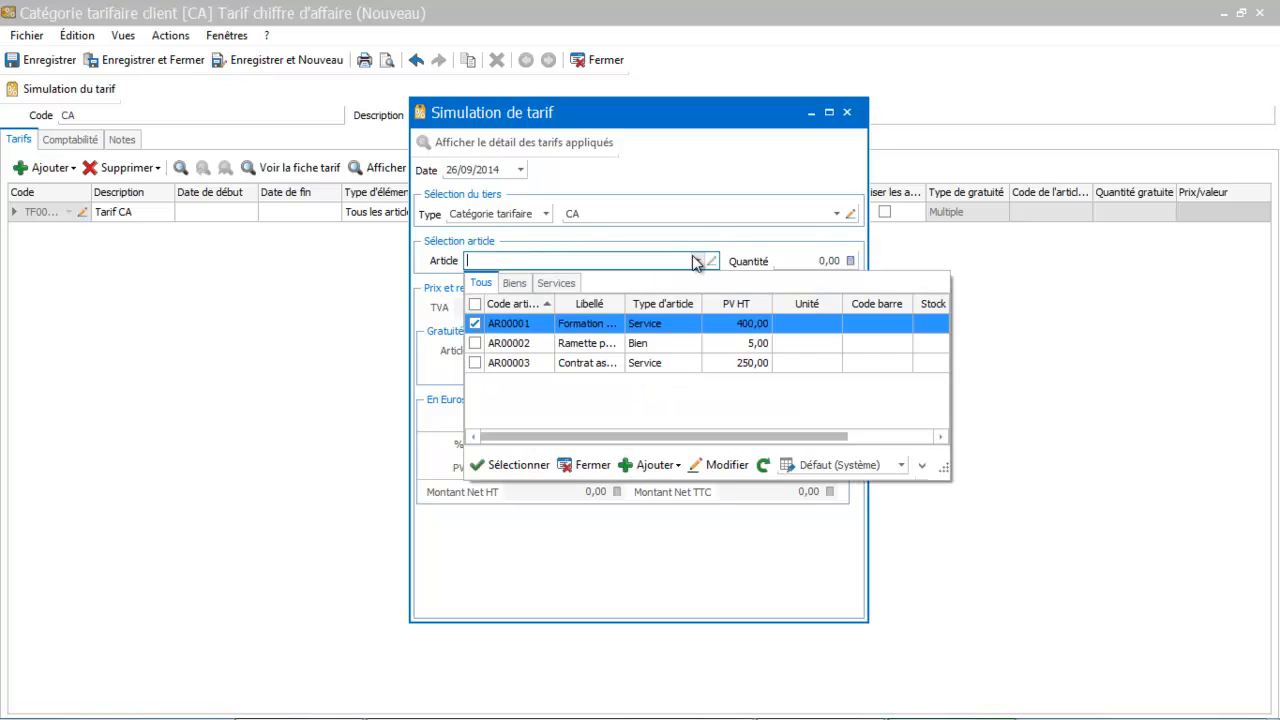
left_click(637, 325)
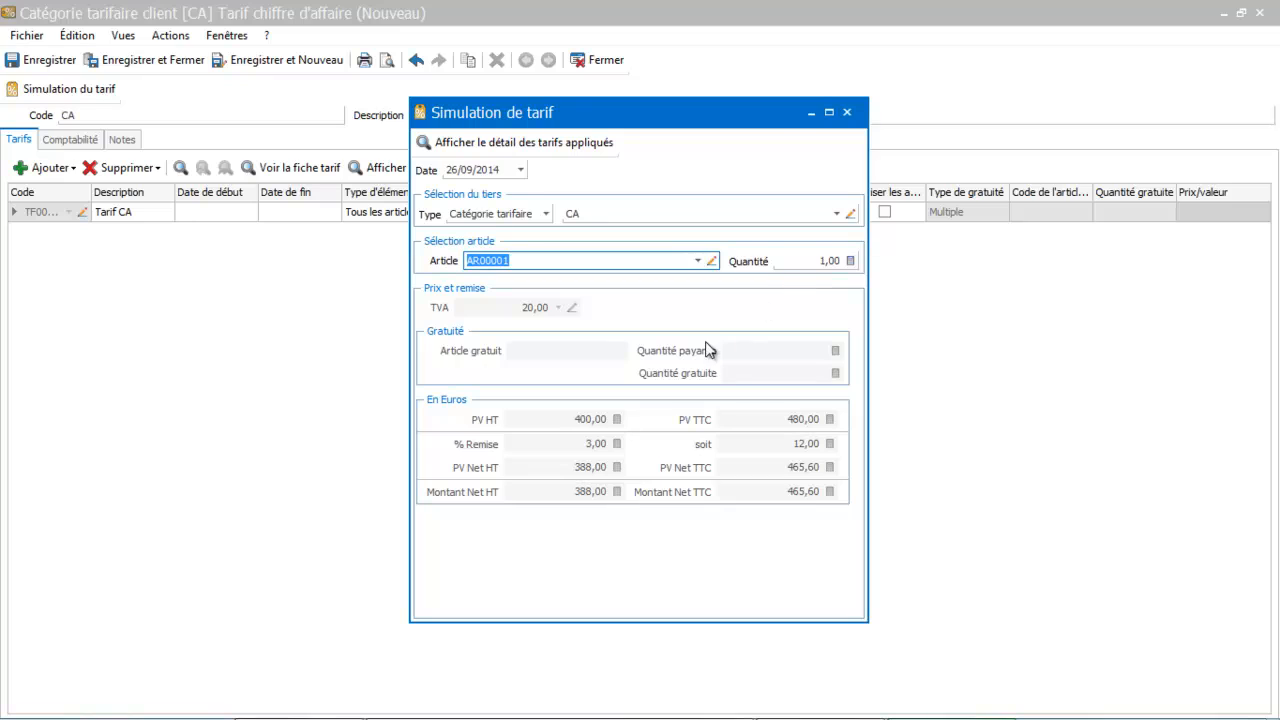
Step: Simulate the tariff for a quantity of 2 and close the simulation
left_click(806, 261)
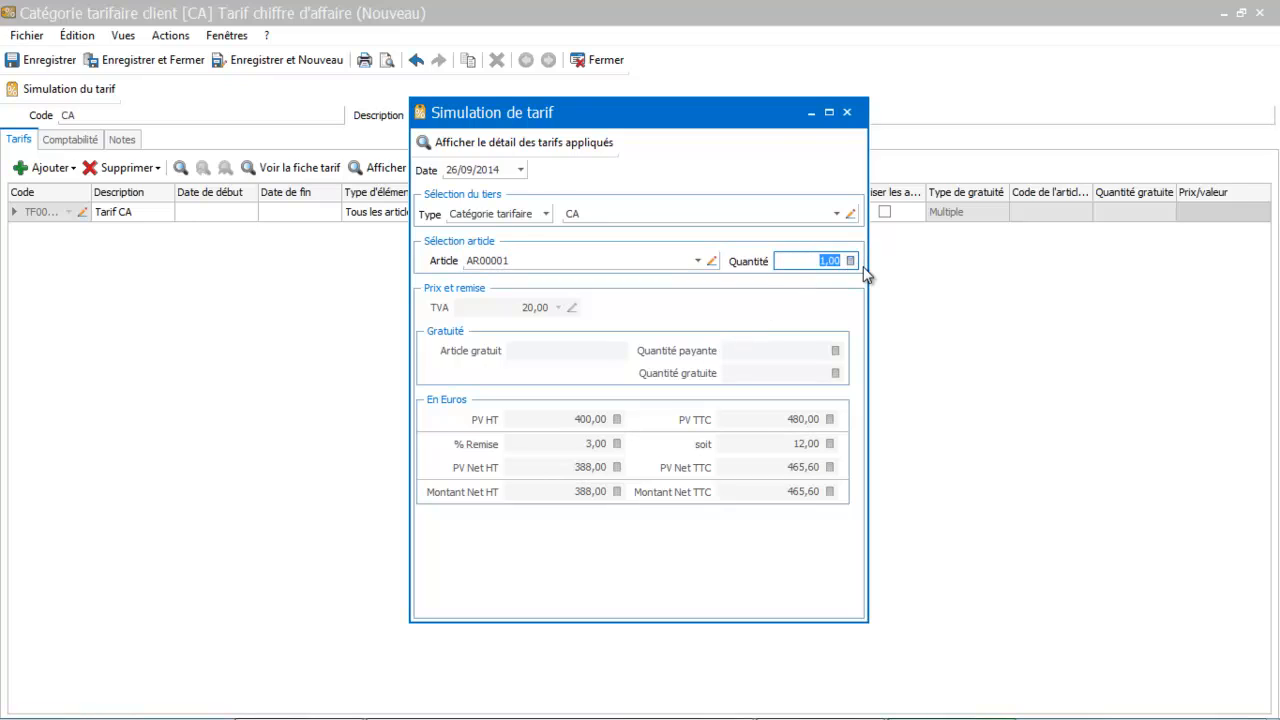
type("2")
key("Tab")
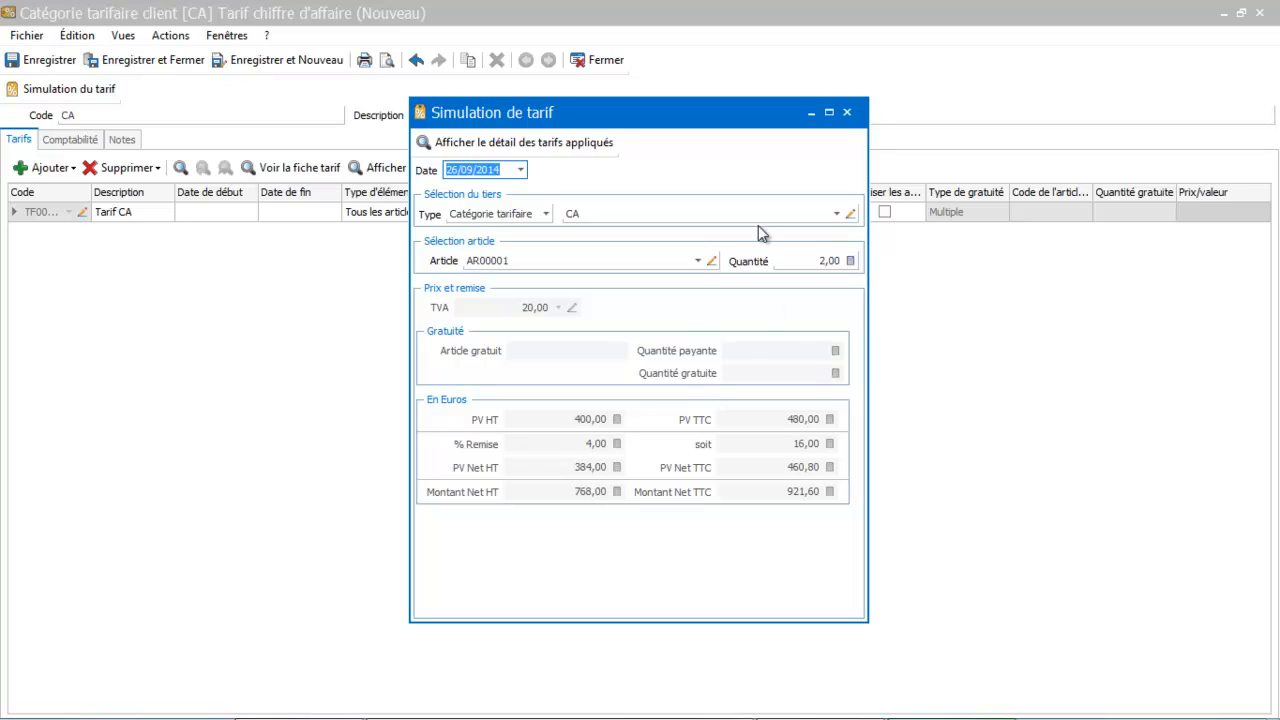
left_click(847, 115)
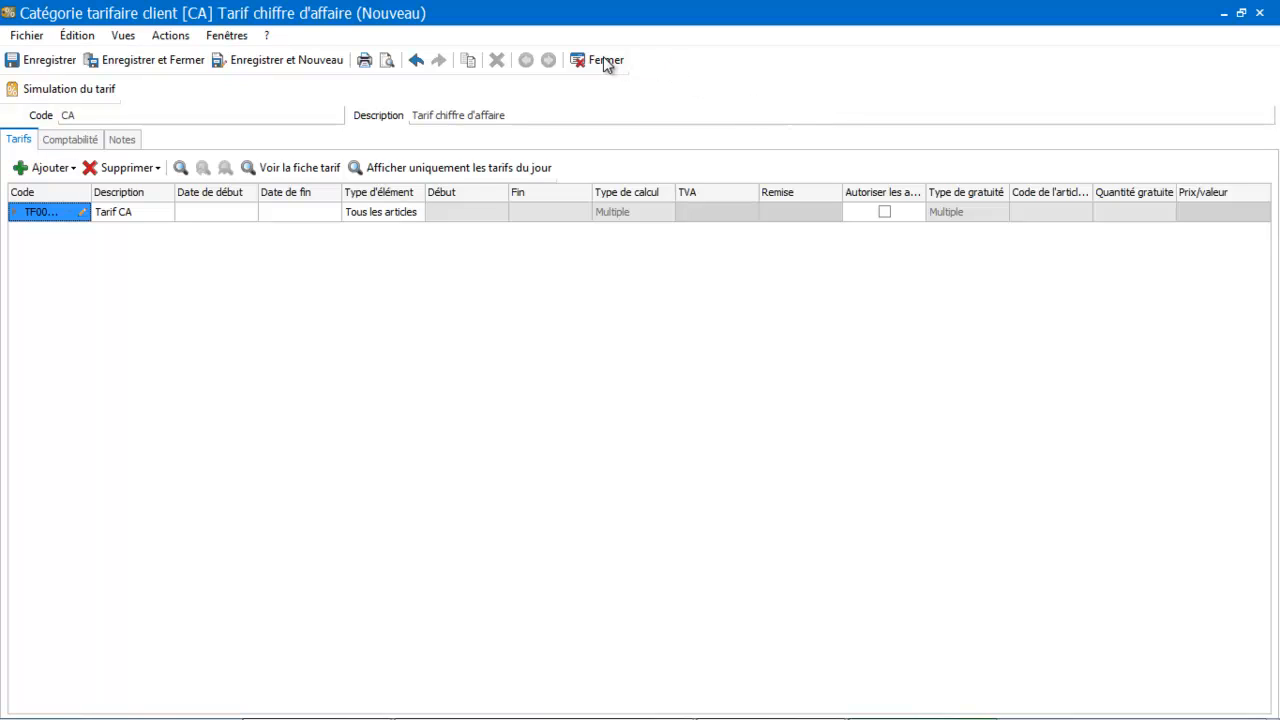
Step: Save the CA customer tariff category and close its record
left_click(57, 66)
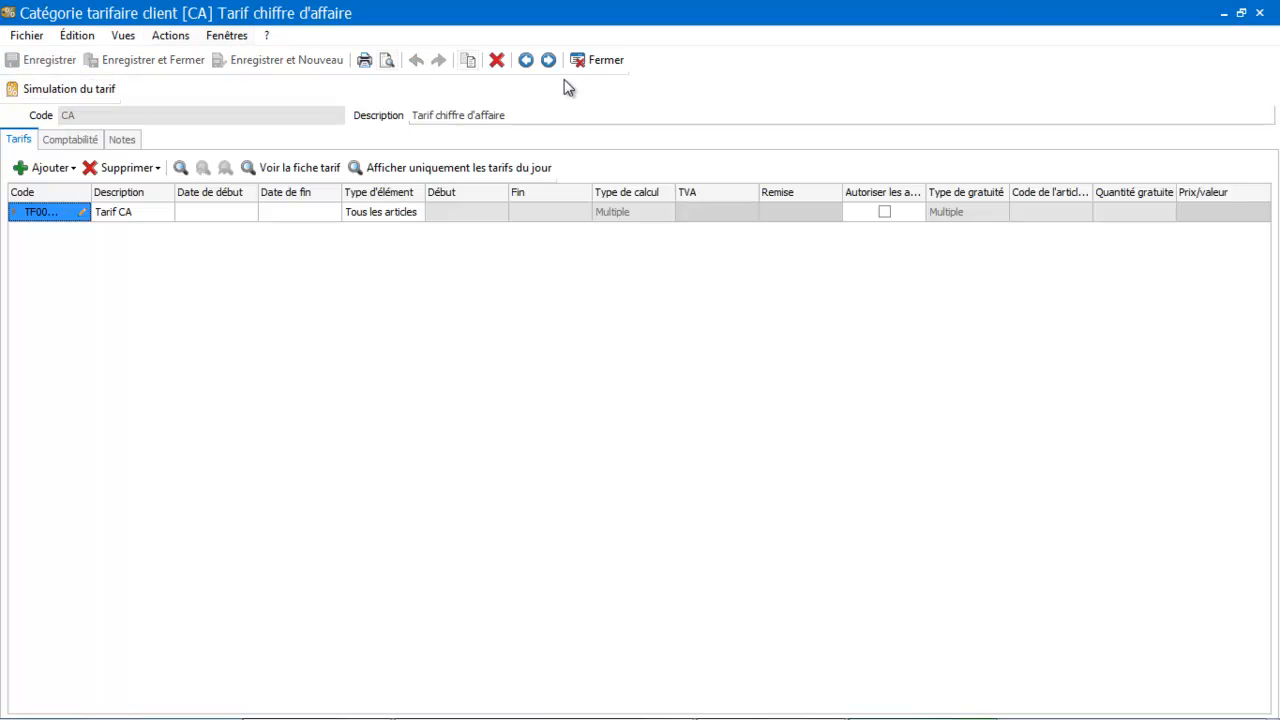
left_click(603, 62)
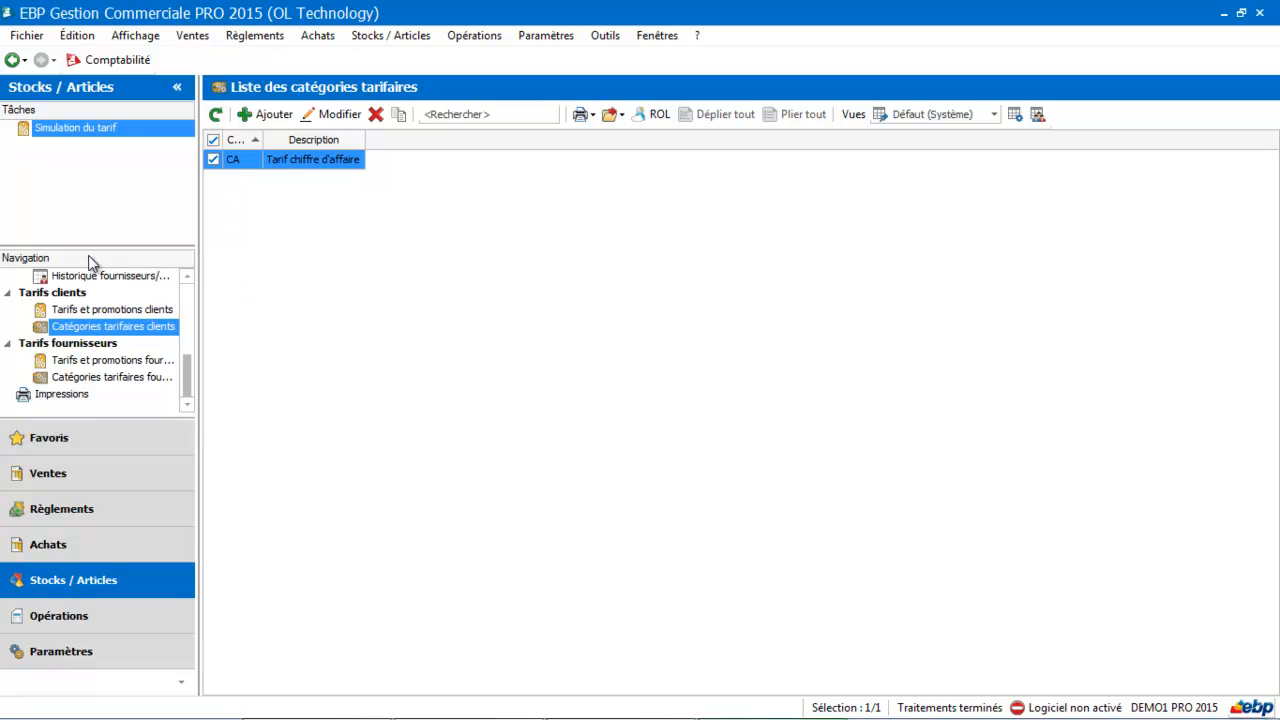
Step: Create a new sales order (Commande) for the customer SARL MOUSSET
left_click(92, 474)
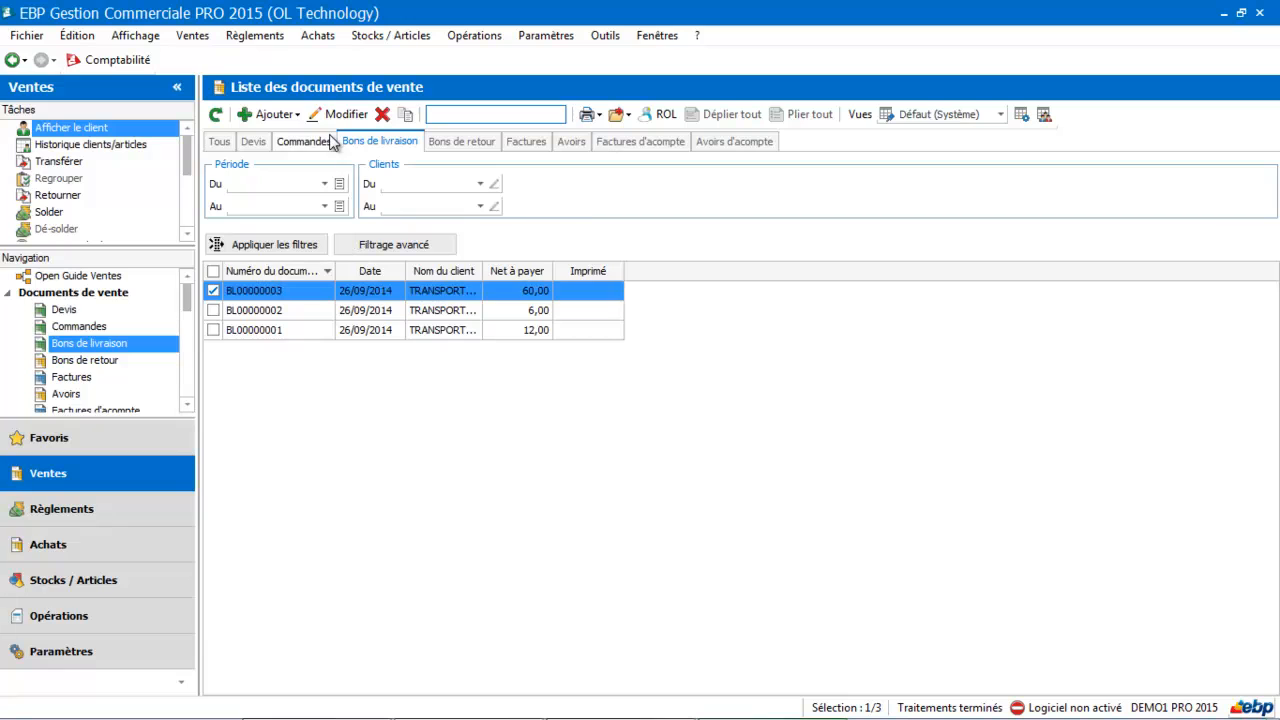
left_click(268, 114)
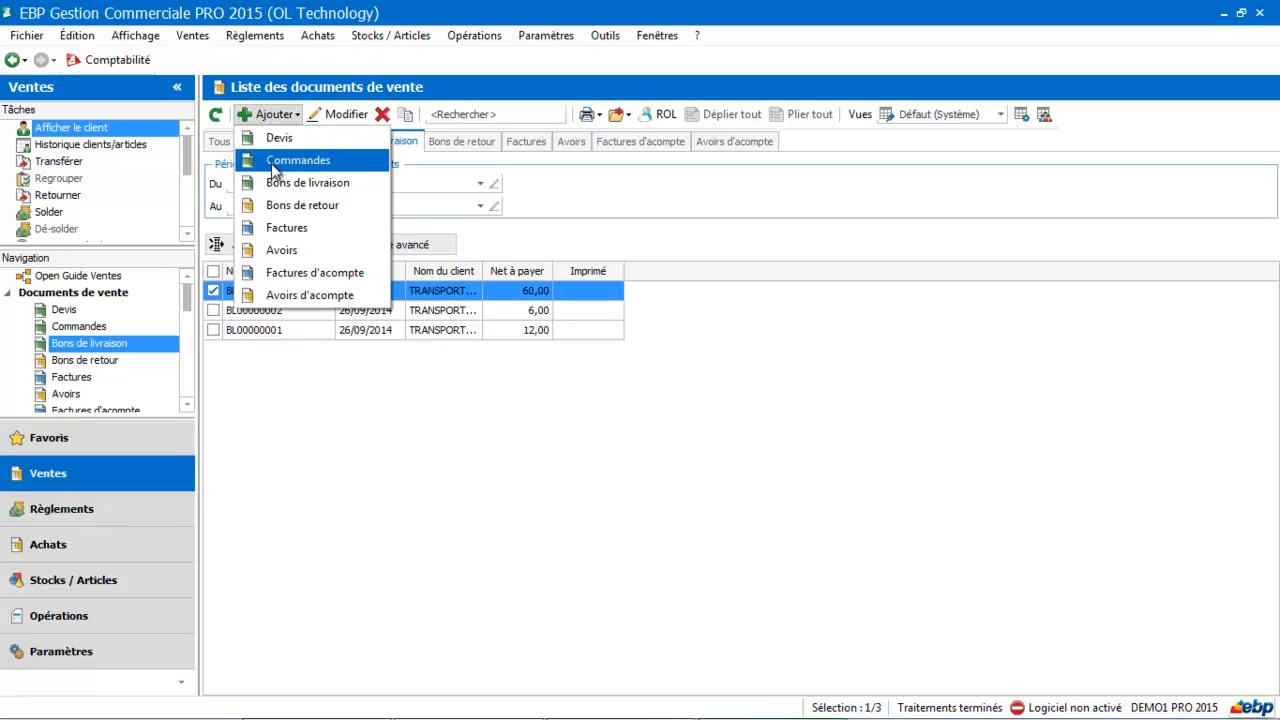
left_click(273, 168)
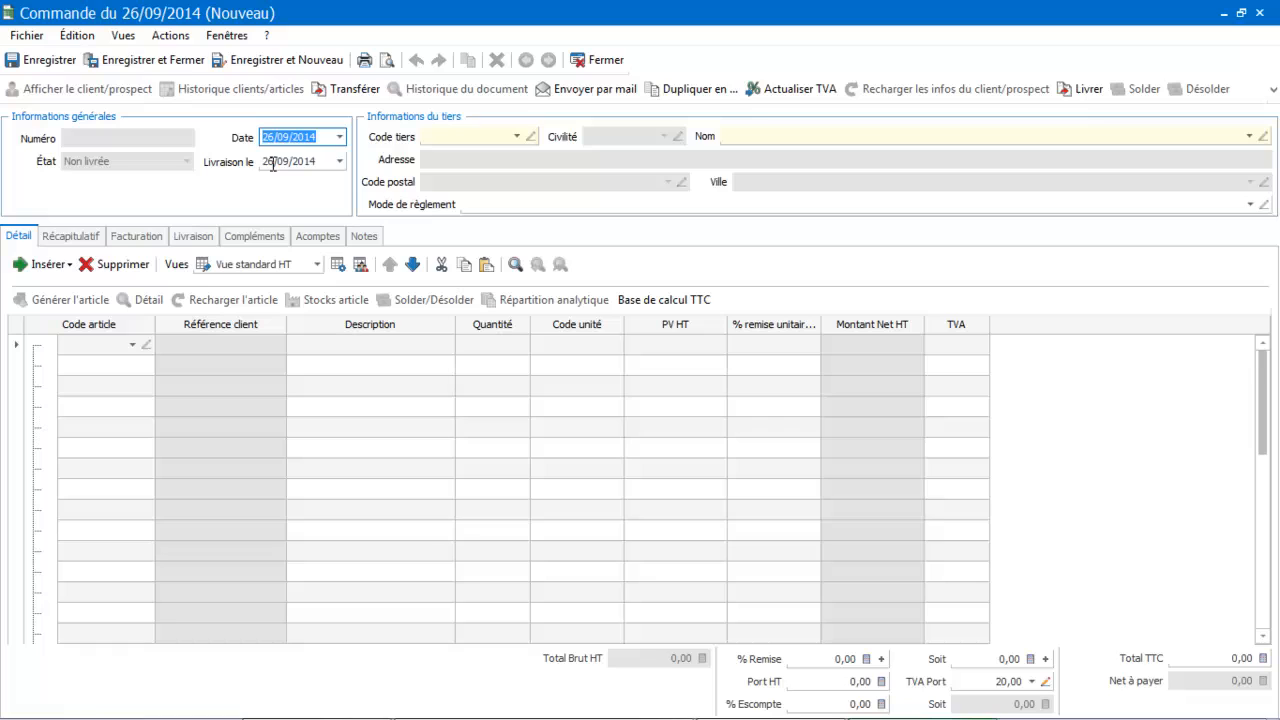
left_click(519, 136)
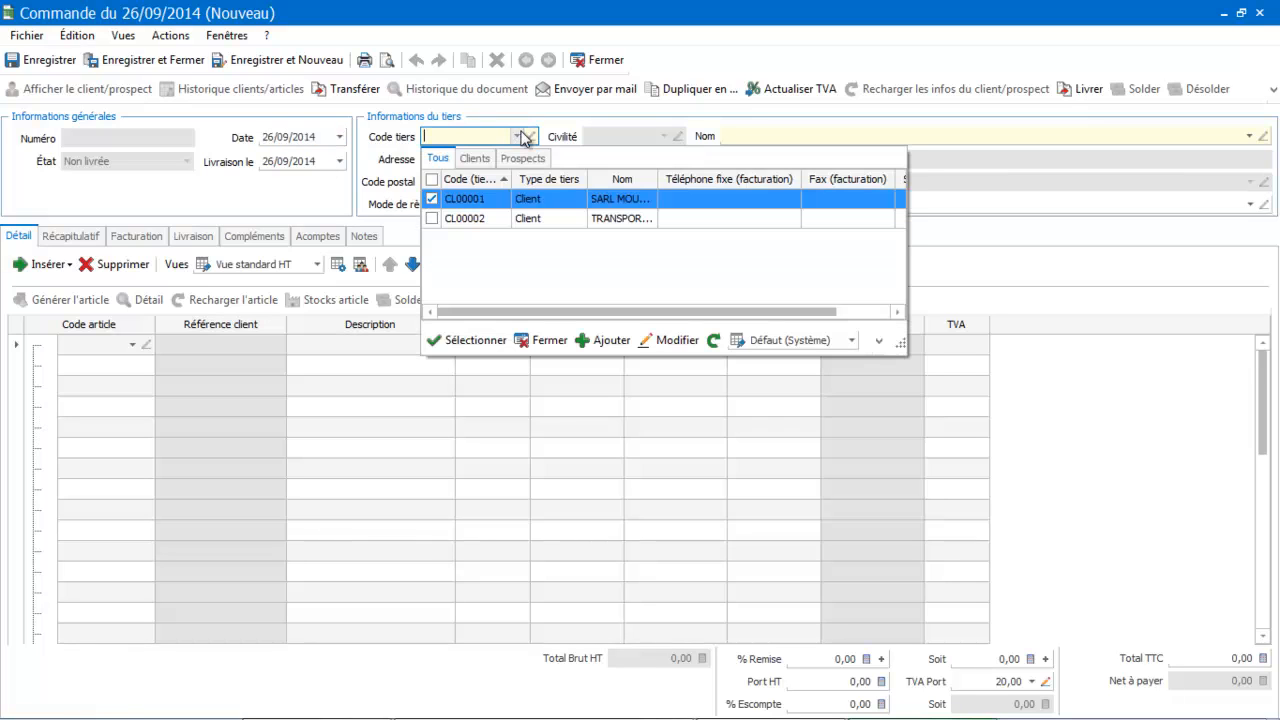
double_click(477, 199)
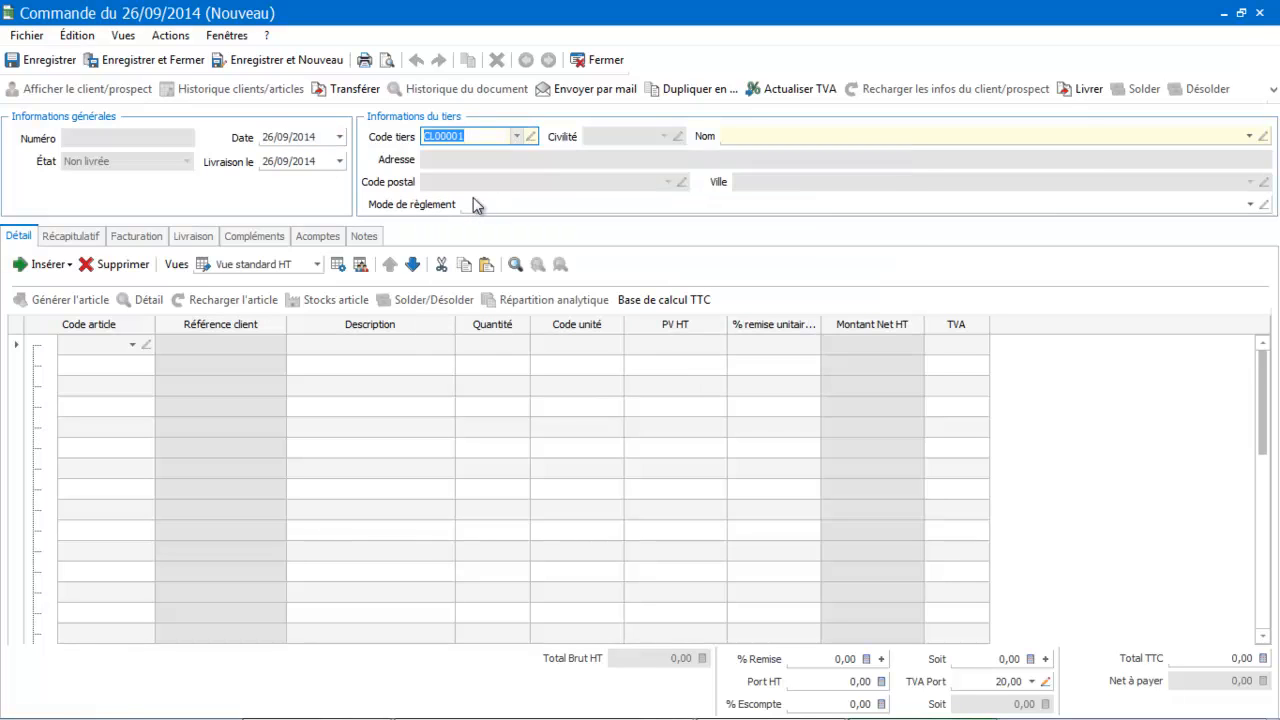
Step: Test an order line for article AR00001 (Formation EBP) with quantity 2, and close the order without saving
left_click(131, 345)
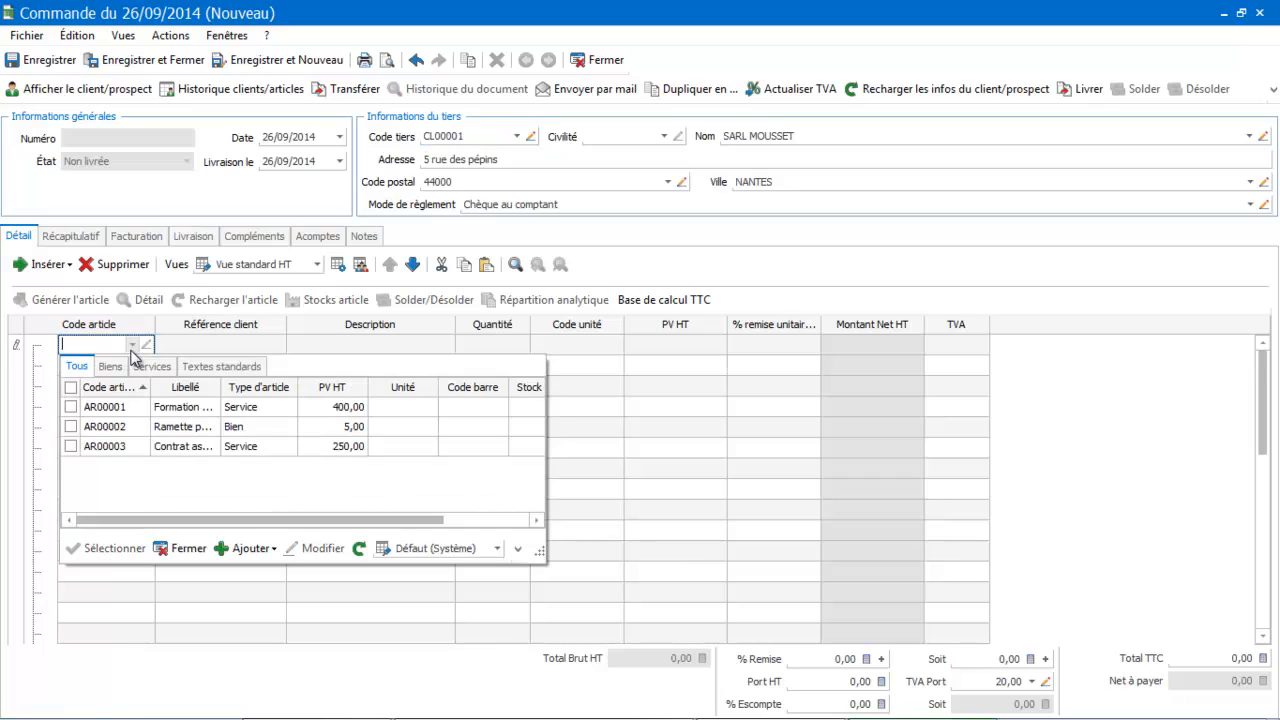
double_click(120, 406)
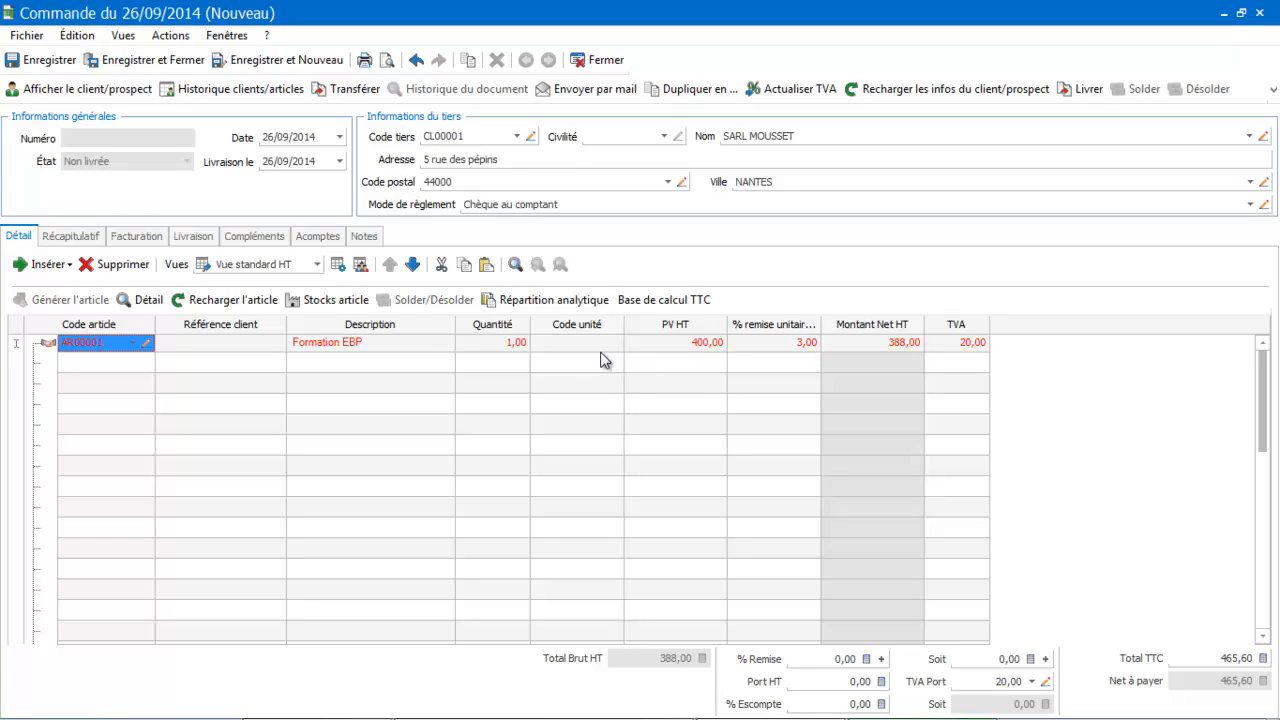
left_click(503, 346)
type("2")
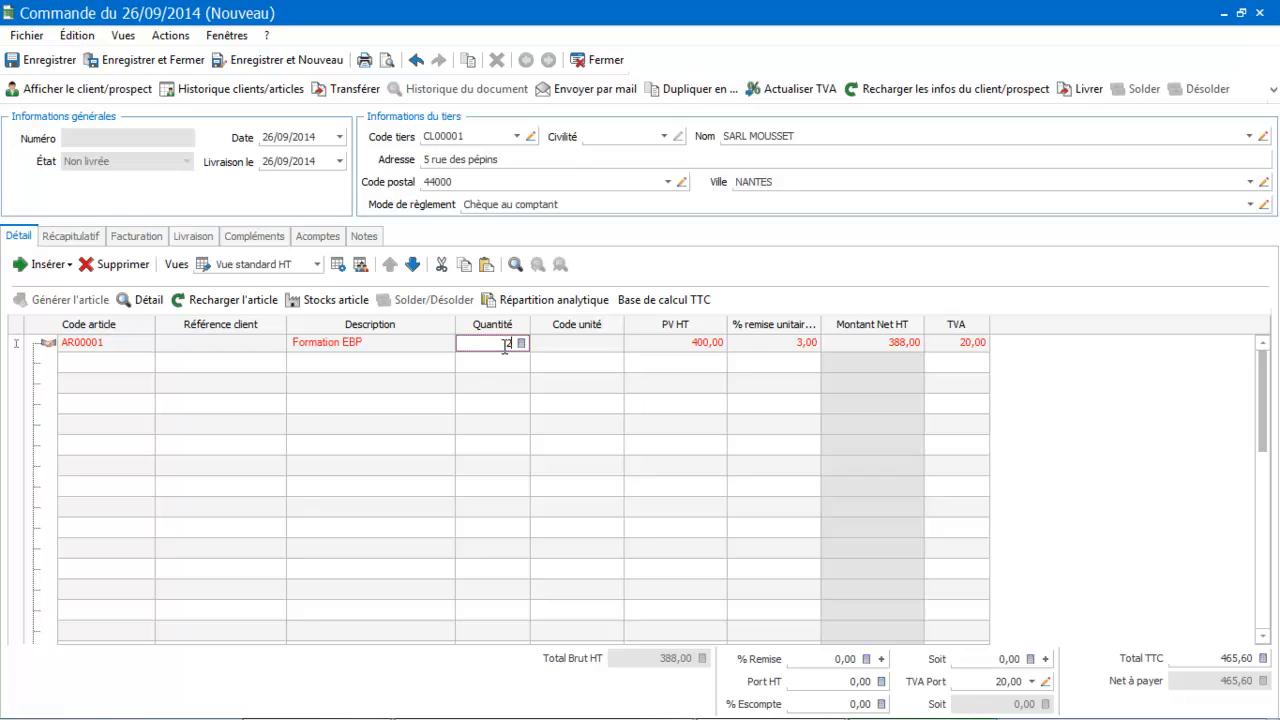
key("Tab")
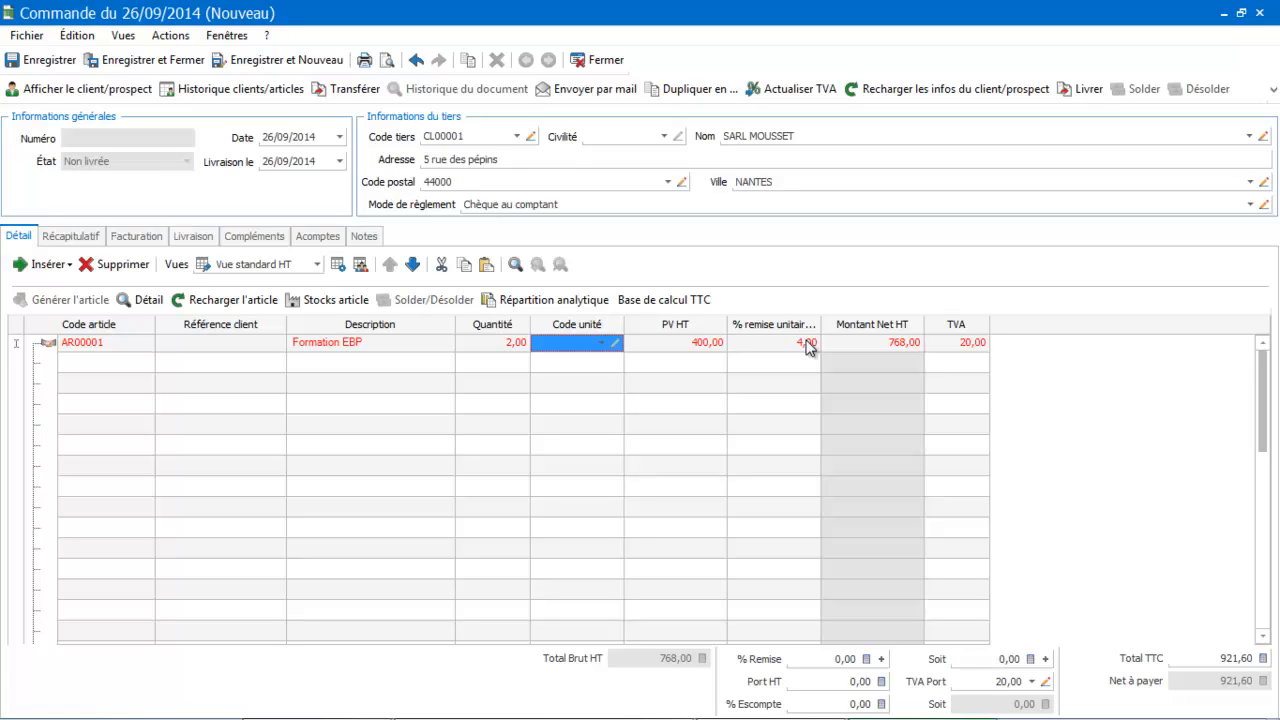
left_click(608, 61)
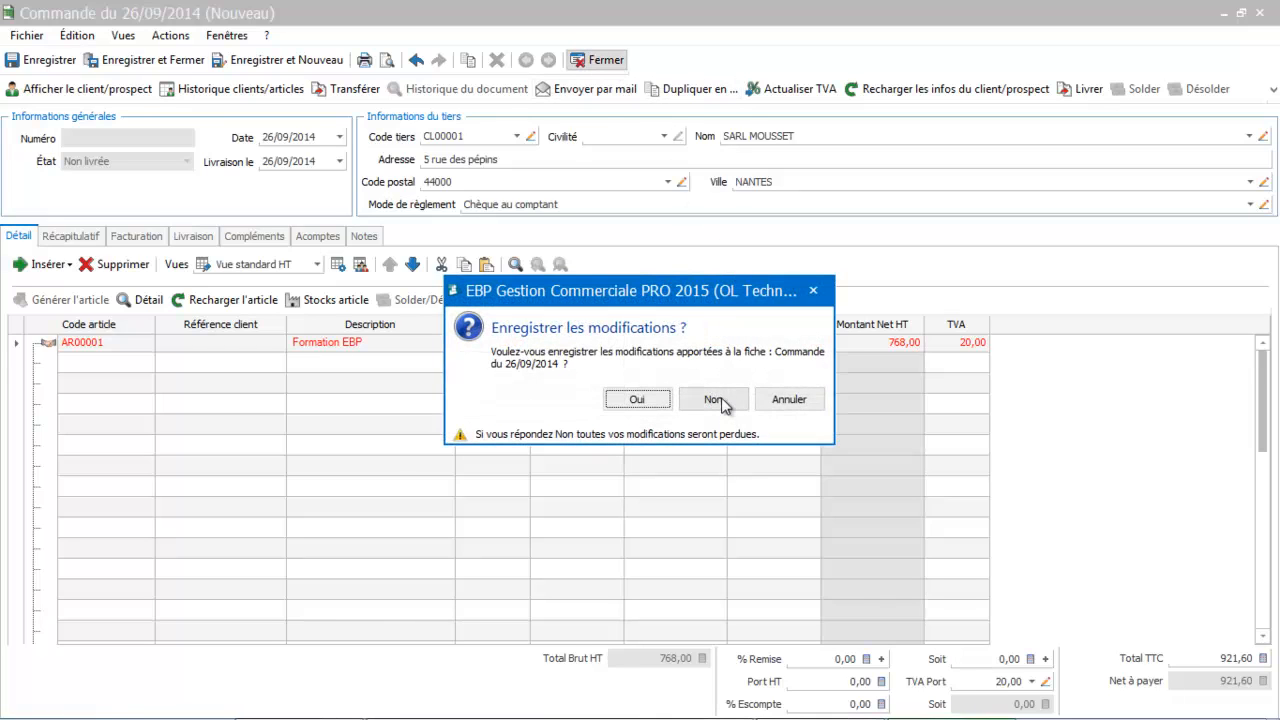
left_click(721, 399)
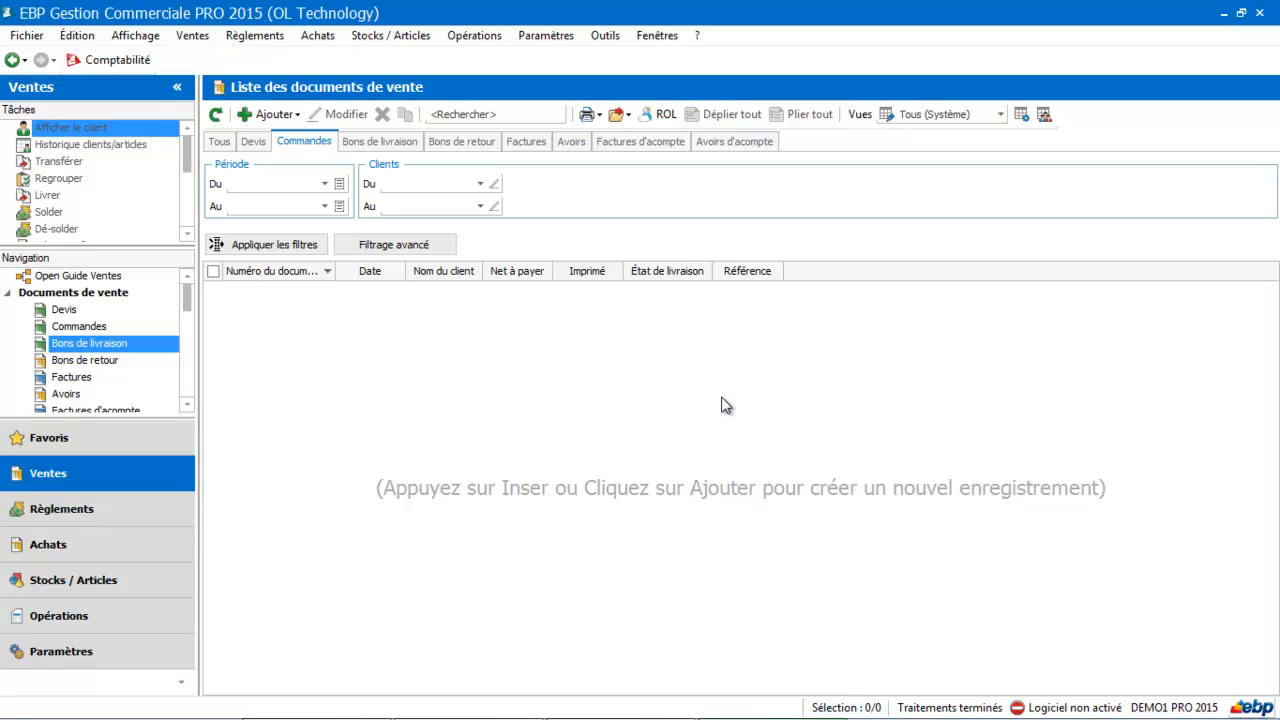
Step: Review the Tarifs et promotions options in the company settings and close them
left_click(113, 665)
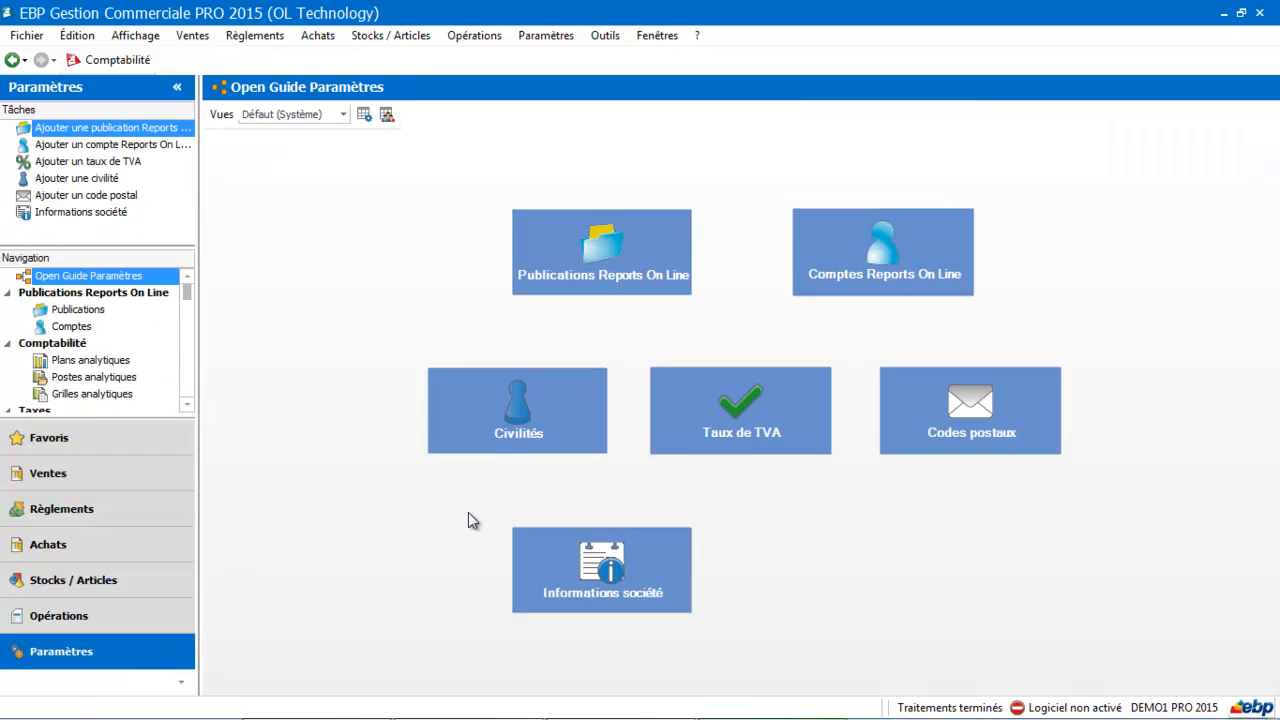
left_click(578, 566)
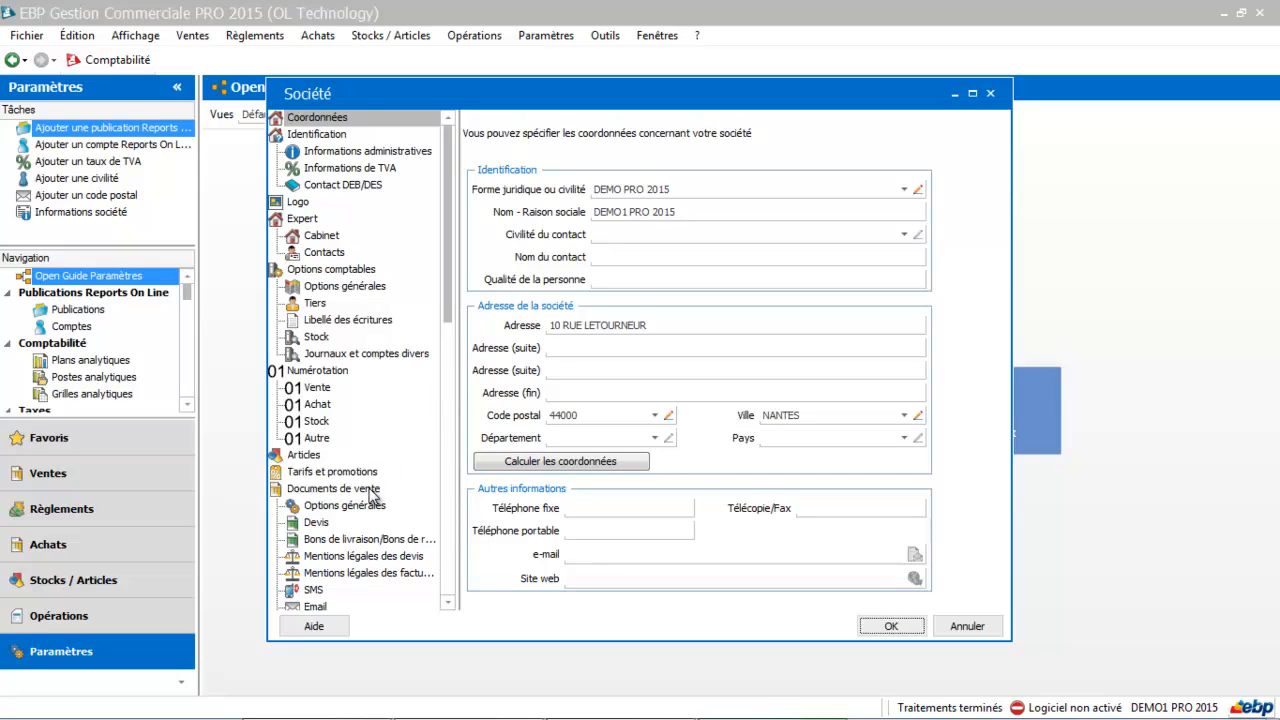
left_click(310, 473)
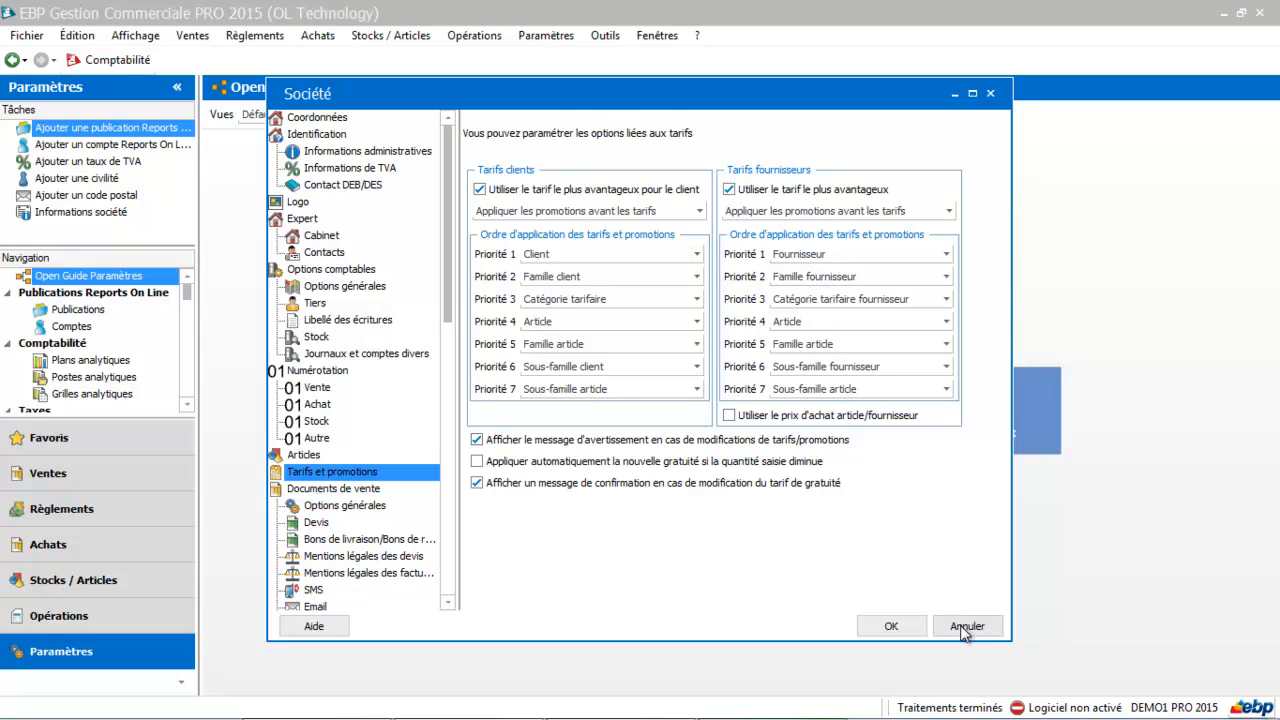
left_click(891, 628)
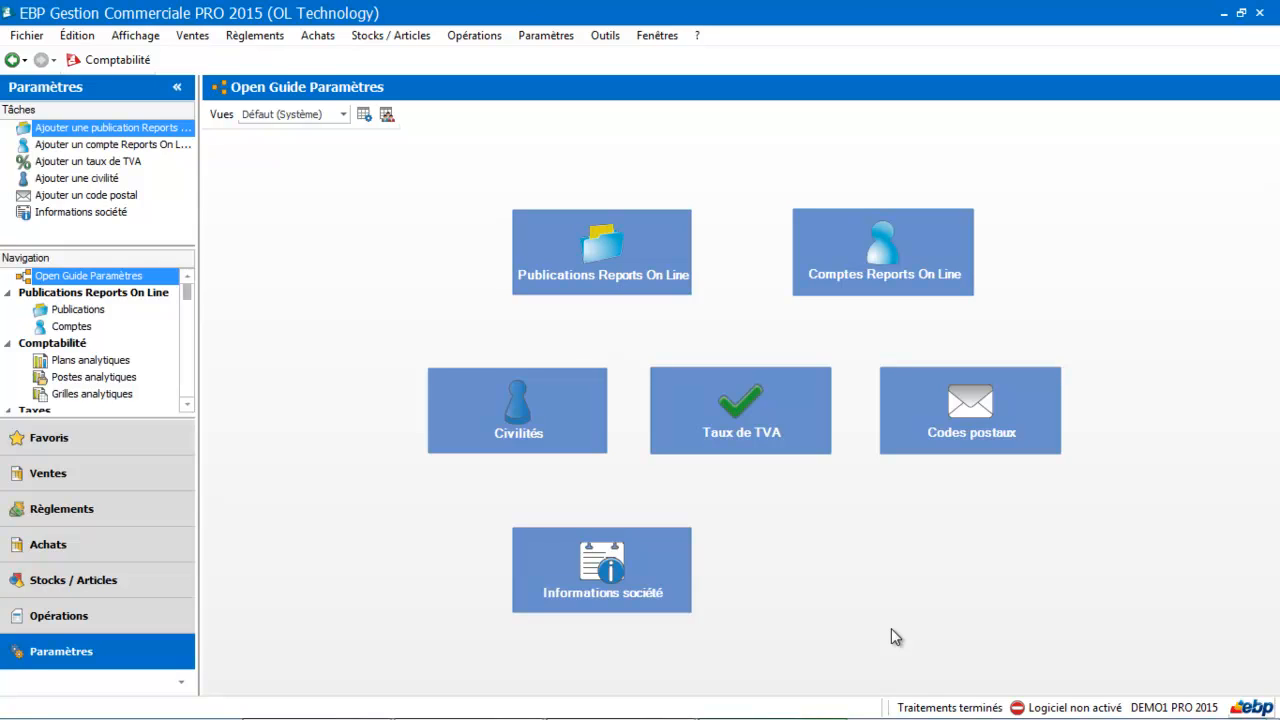
Step: Create a supplier tariff category with code TEMO and description "tarif en fonction des quantité"
left_click(410, 43)
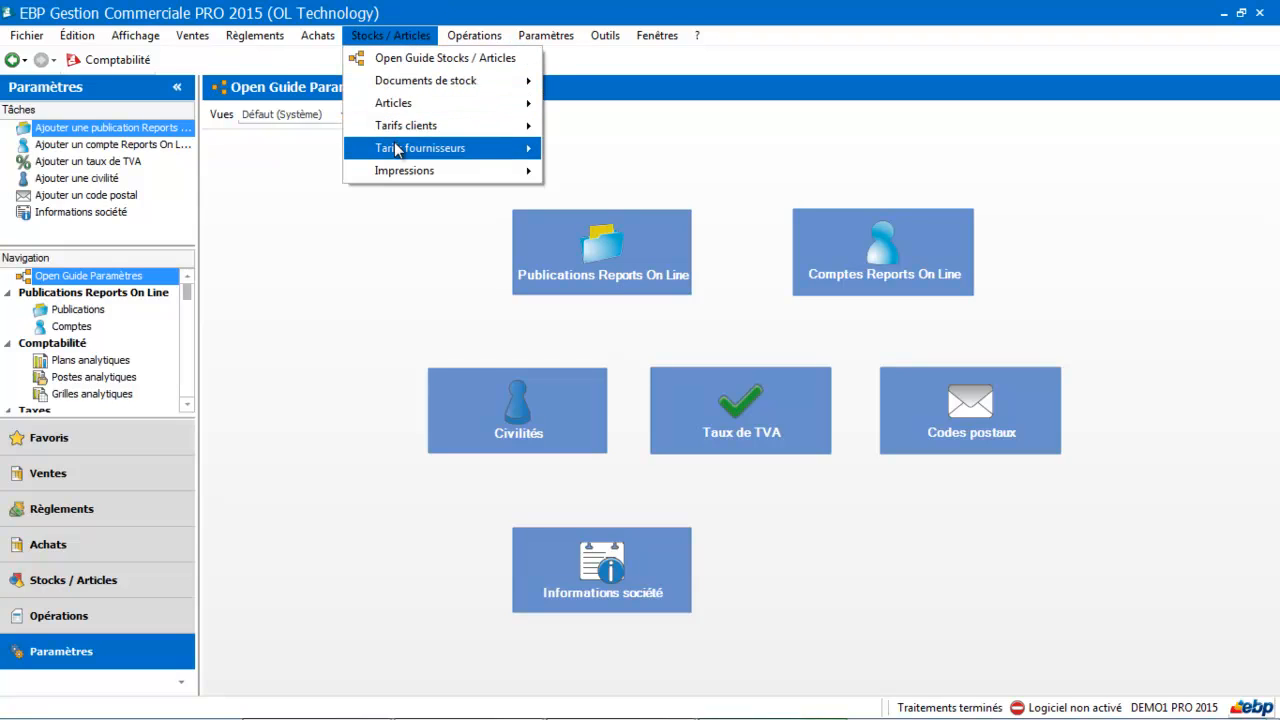
mouse_move(399, 151)
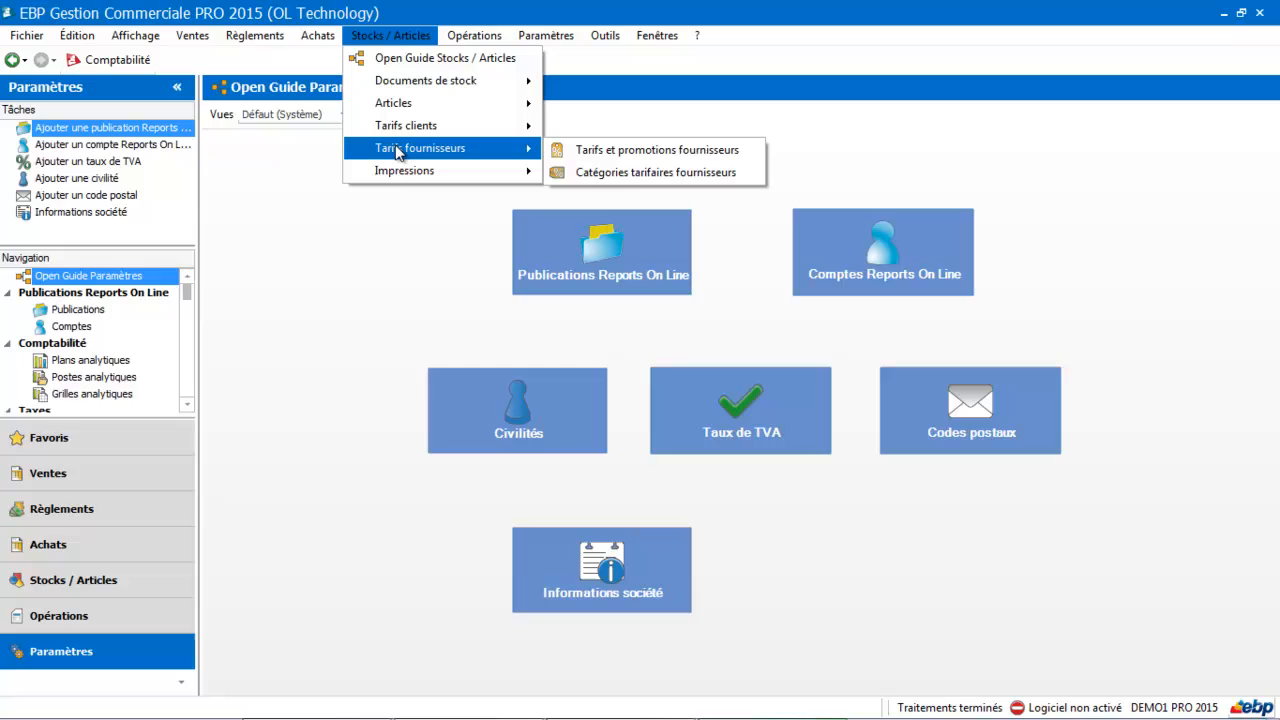
left_click(598, 174)
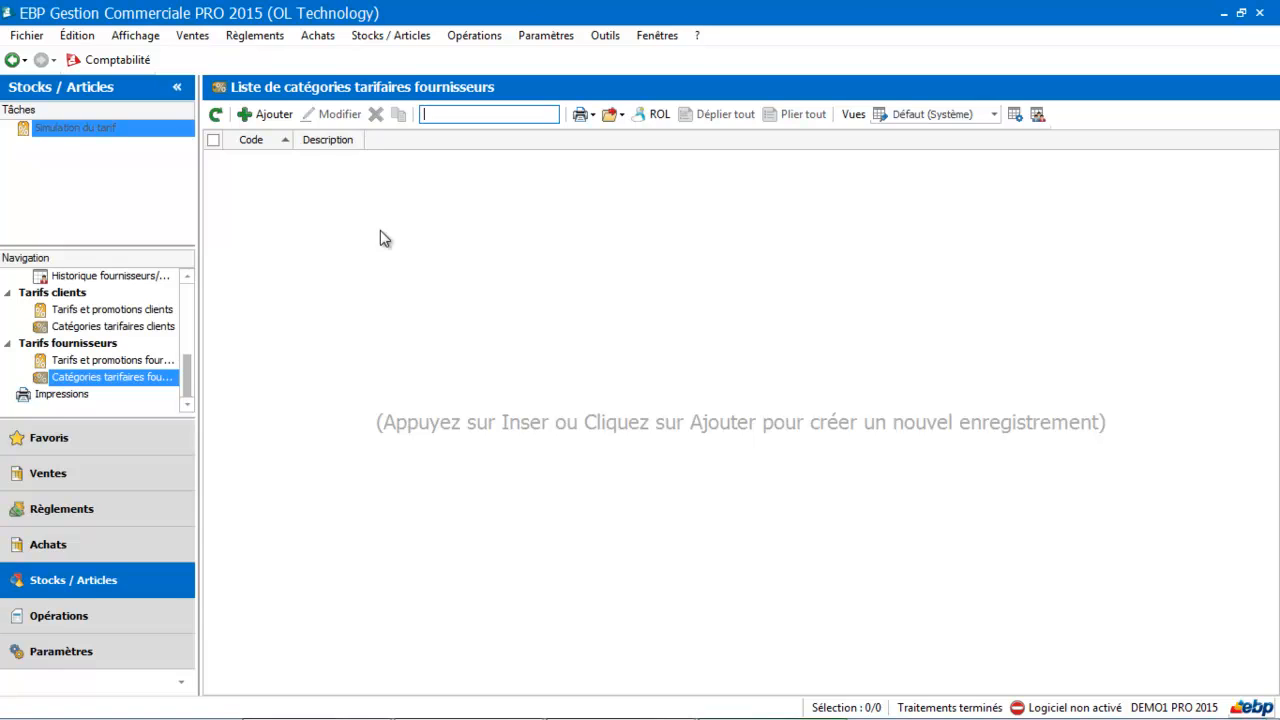
left_click(265, 117)
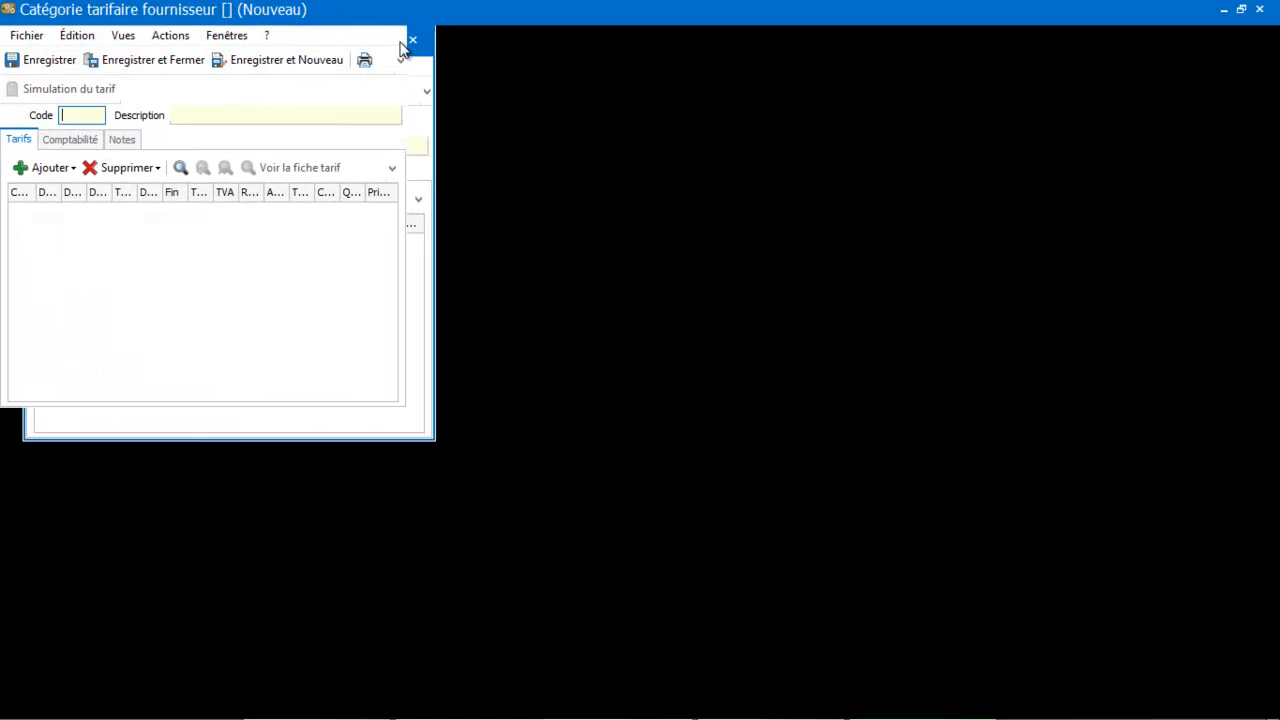
left_click(396, 41)
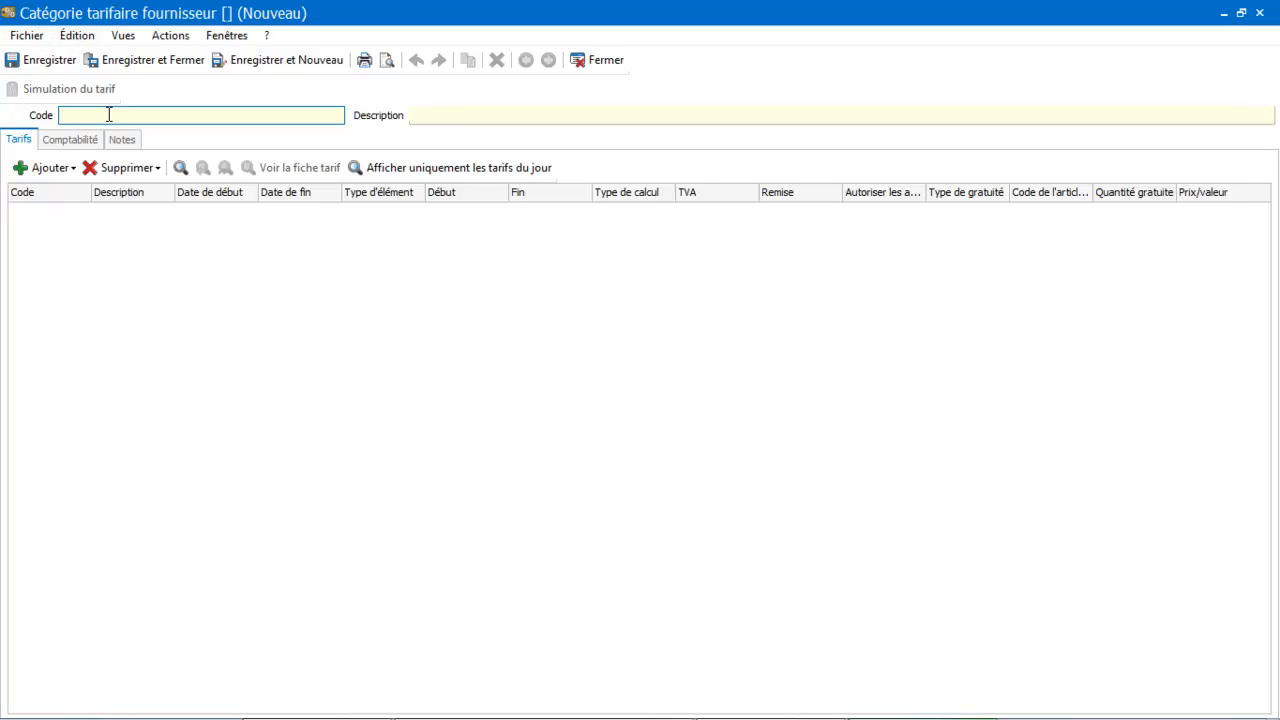
type("TEMO")
key("Tab")
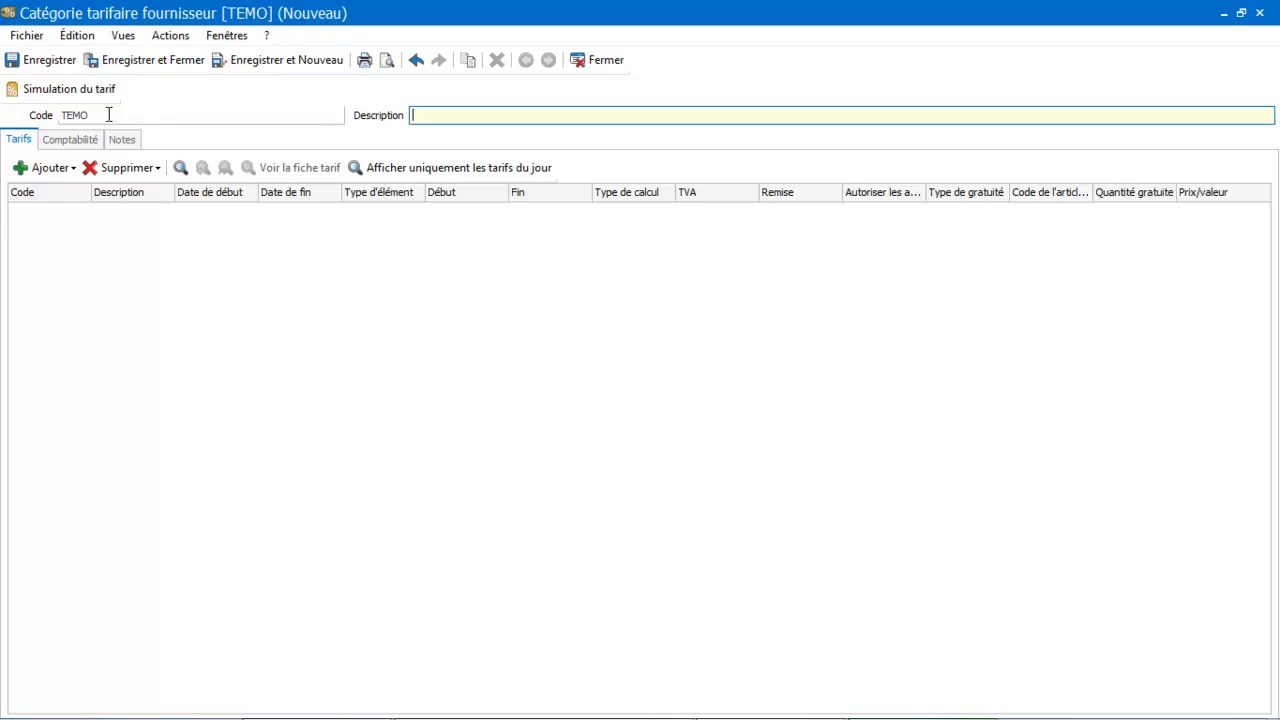
type("tarif en fonction des quantité")
key("Tab")
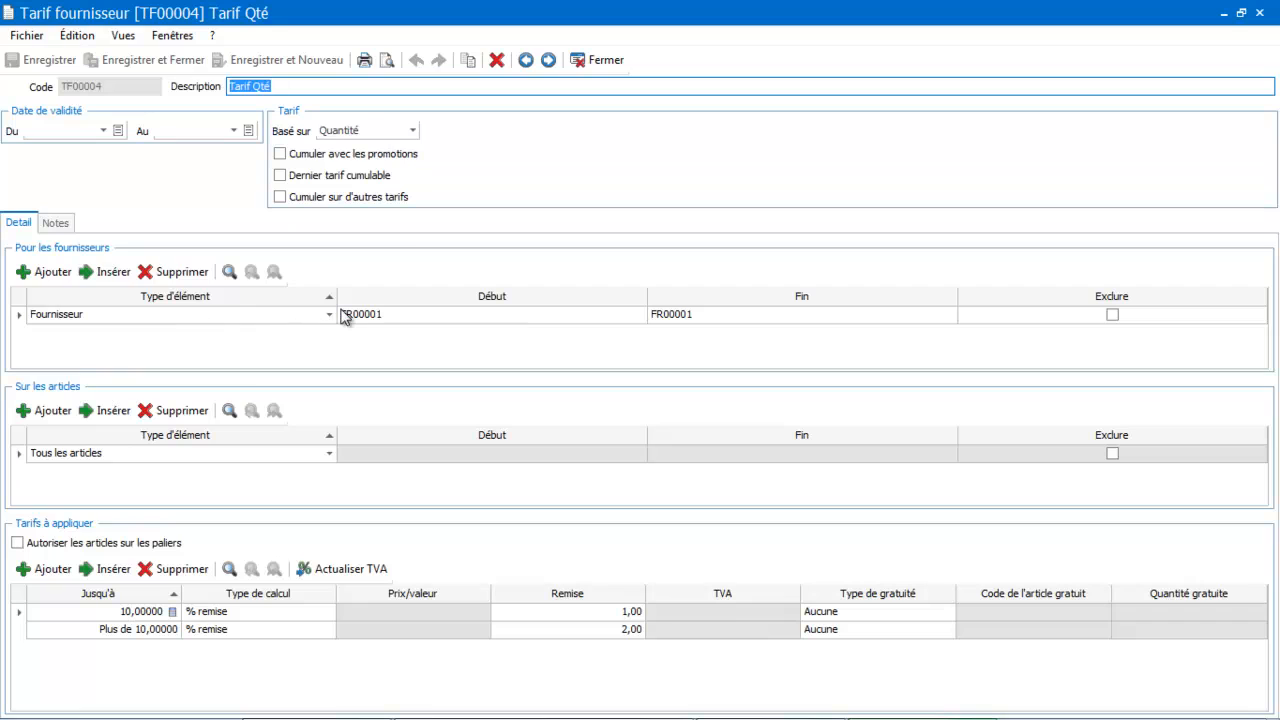
Step: Select TOP OFFICE as the starting supplier of the Tarif Qté supplier tariff
left_click(408, 318)
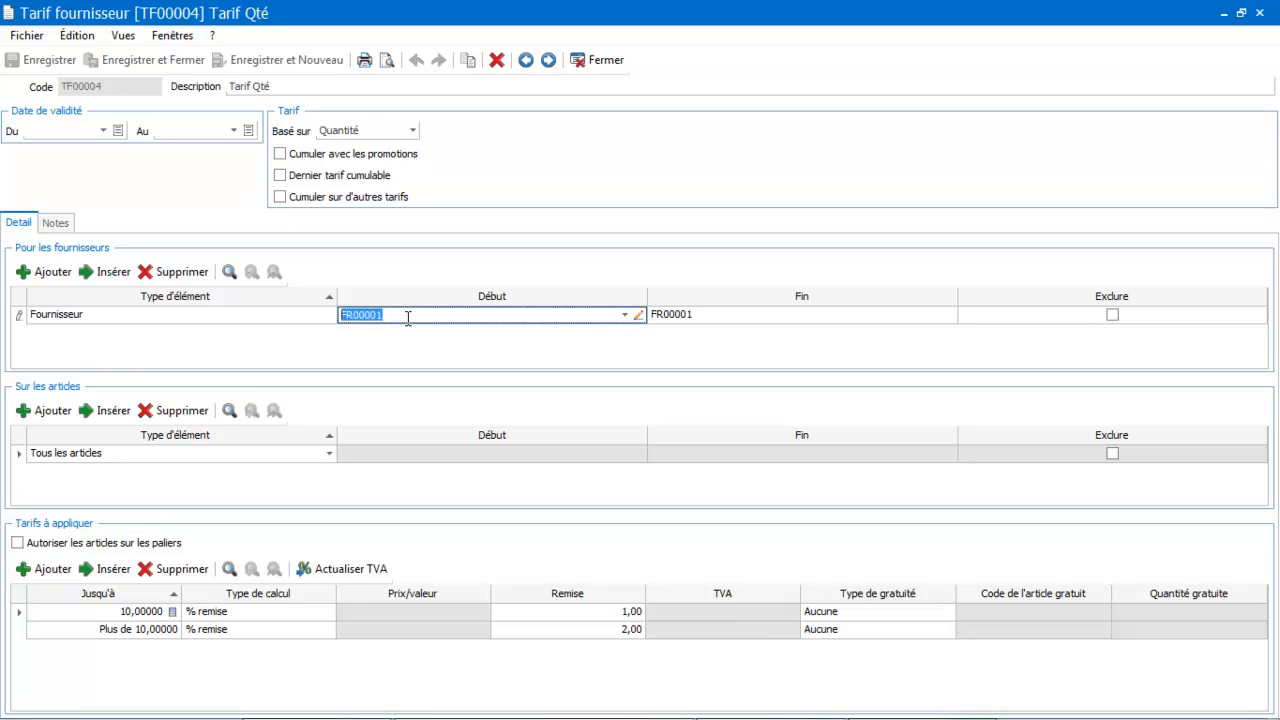
left_click(622, 316)
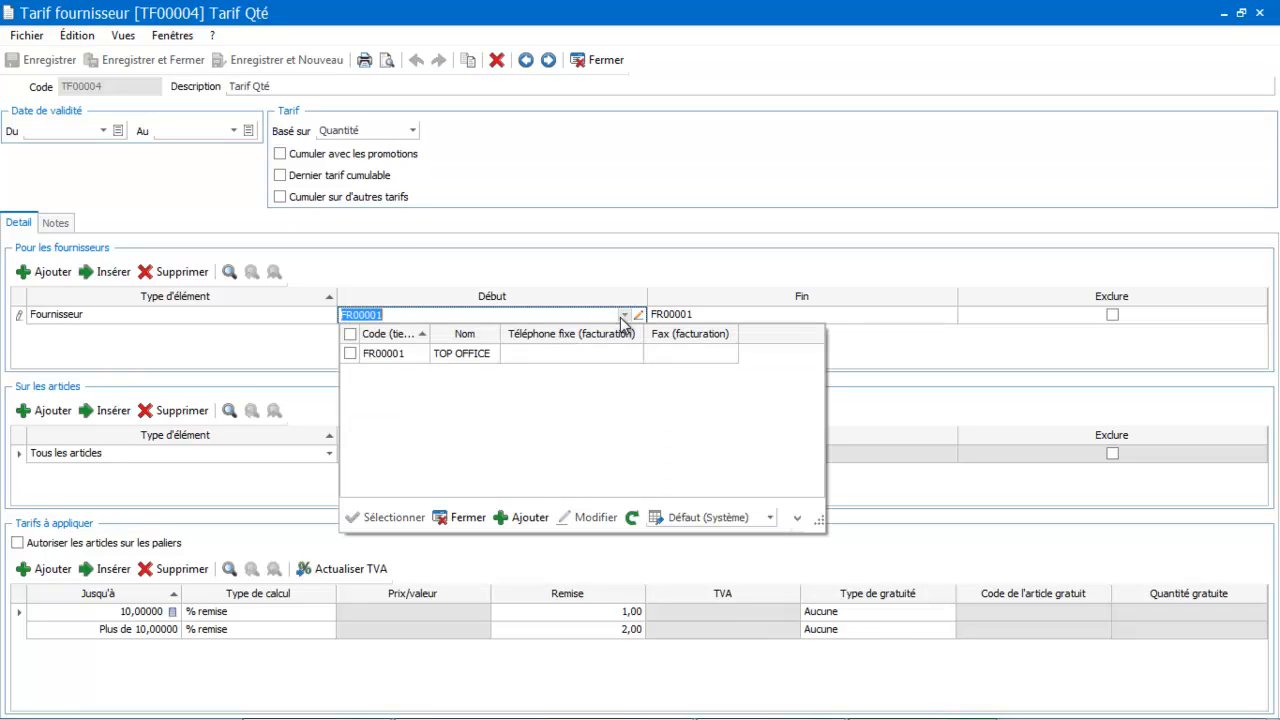
double_click(494, 356)
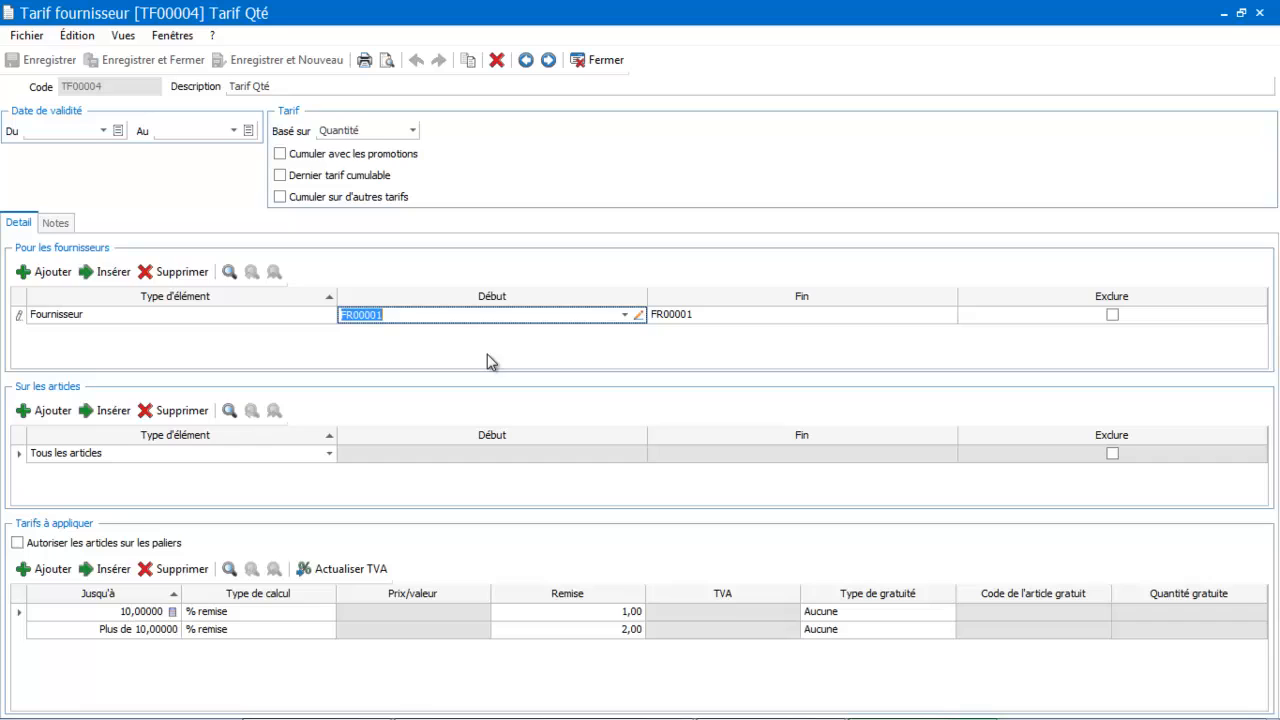
Step: Change the supplier tariff's description to "Tarif Qté TOP Office", then save and close the tariff record
left_click(348, 86)
left_click(348, 86)
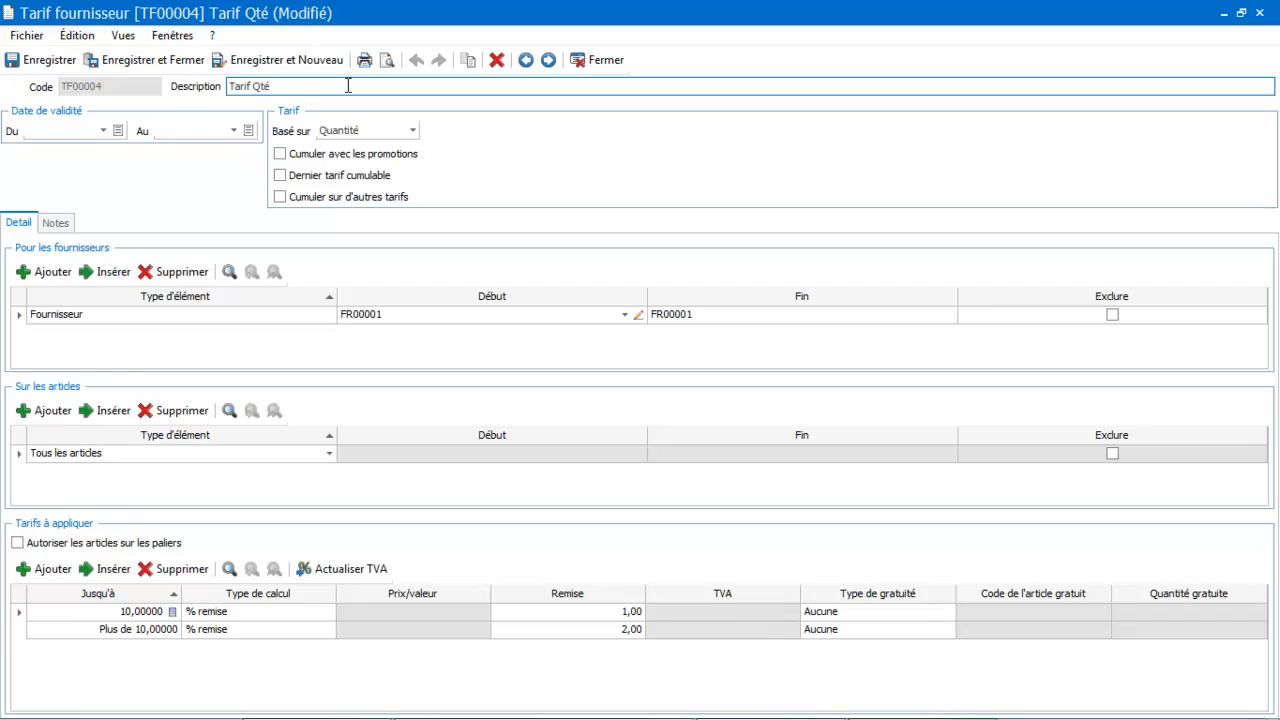
type("TOP Office")
key("Tab")
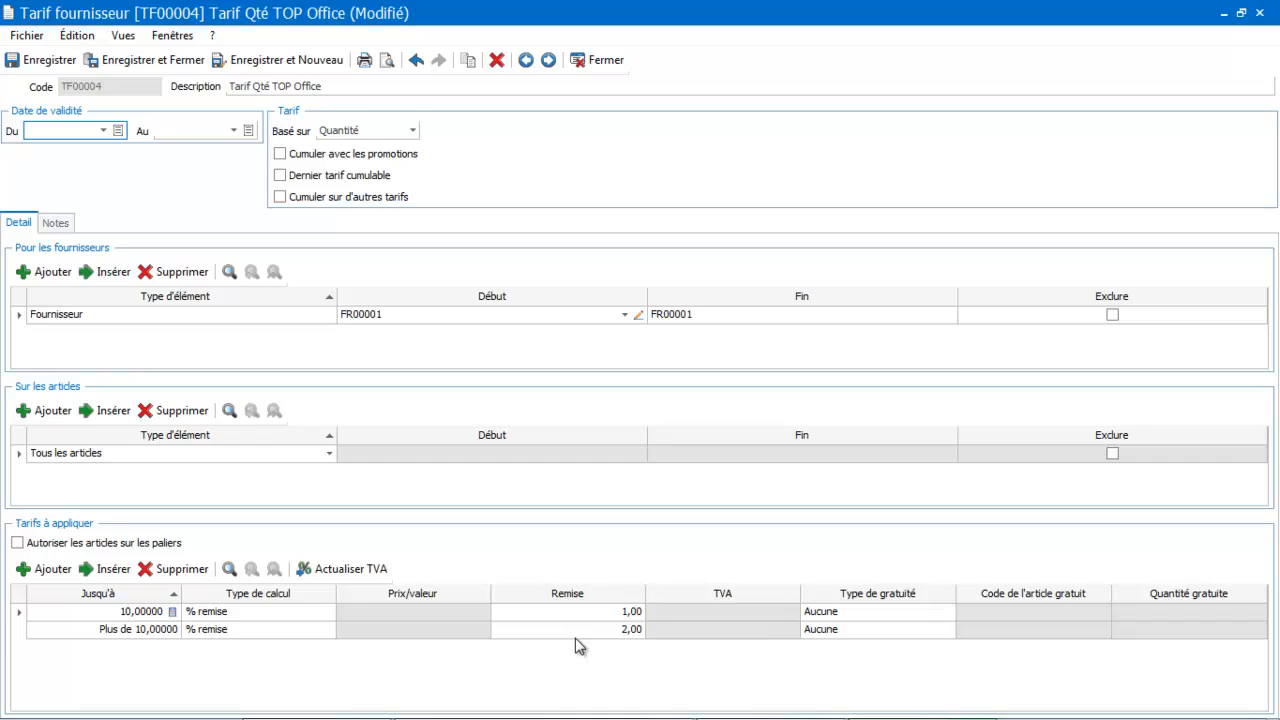
left_click(62, 62)
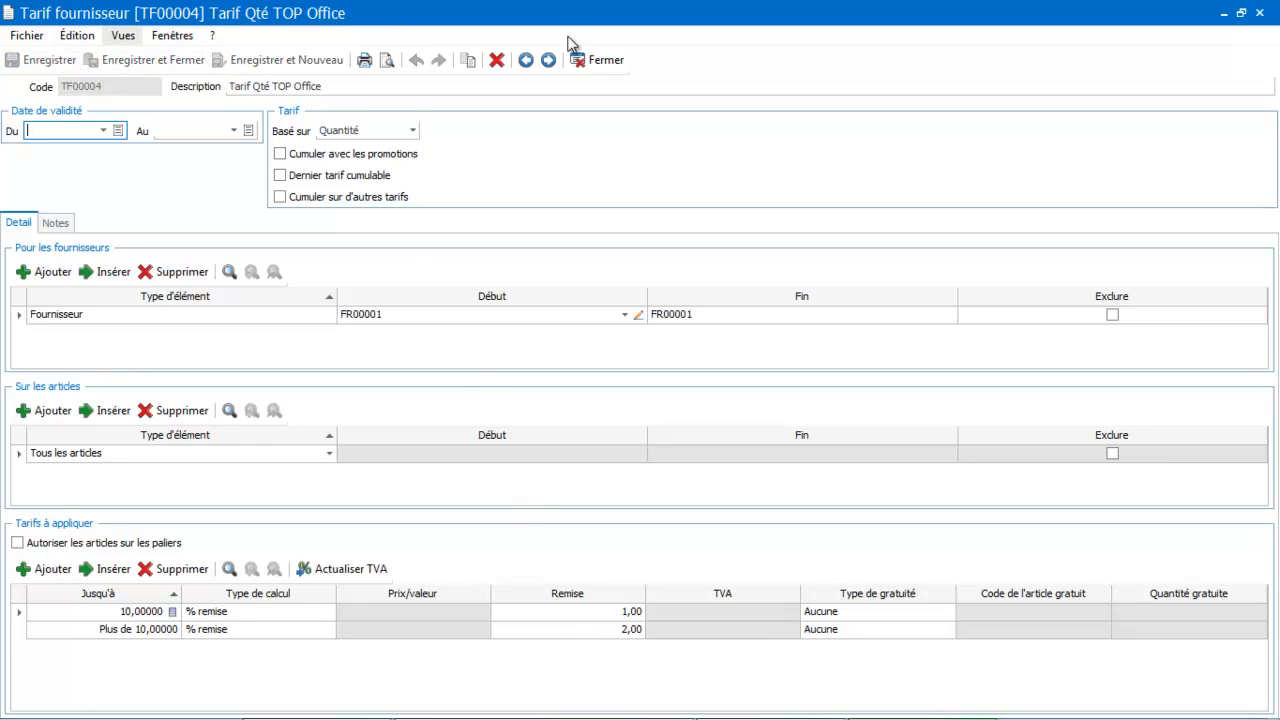
left_click(596, 60)
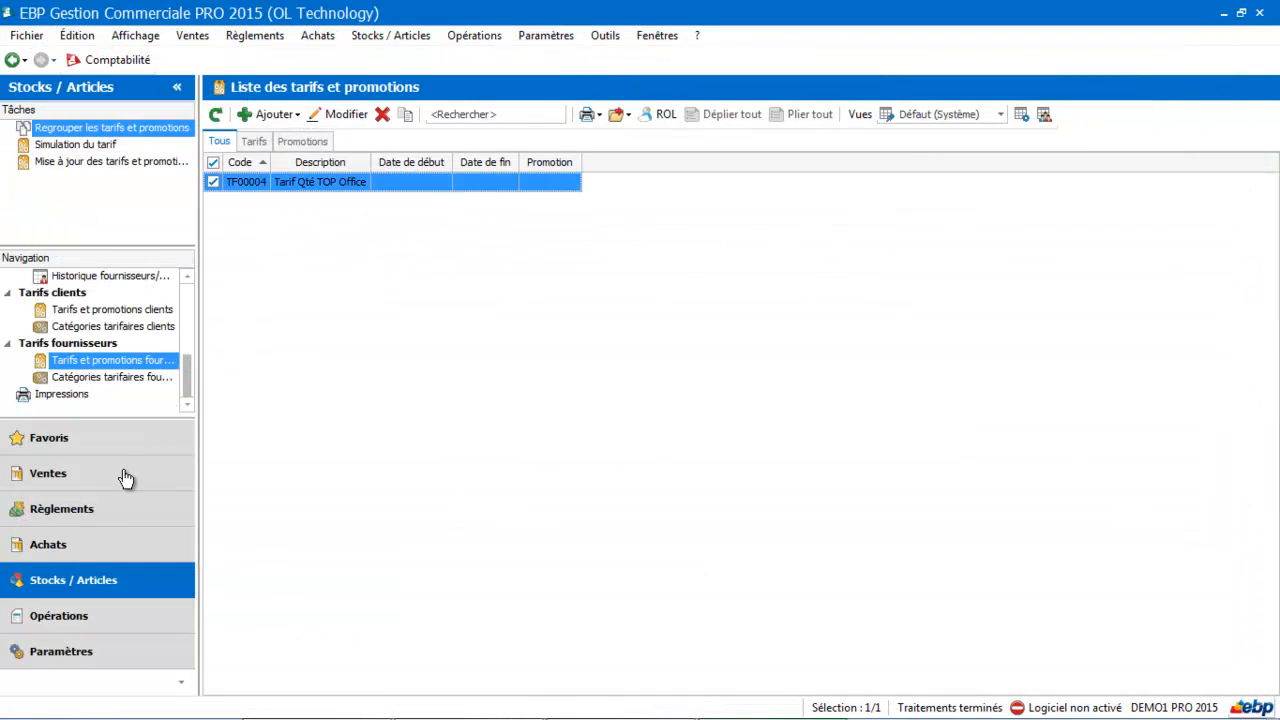
Step: Create a new purchase order (Commande) for the supplier TOP OFFICE
left_click(85, 542)
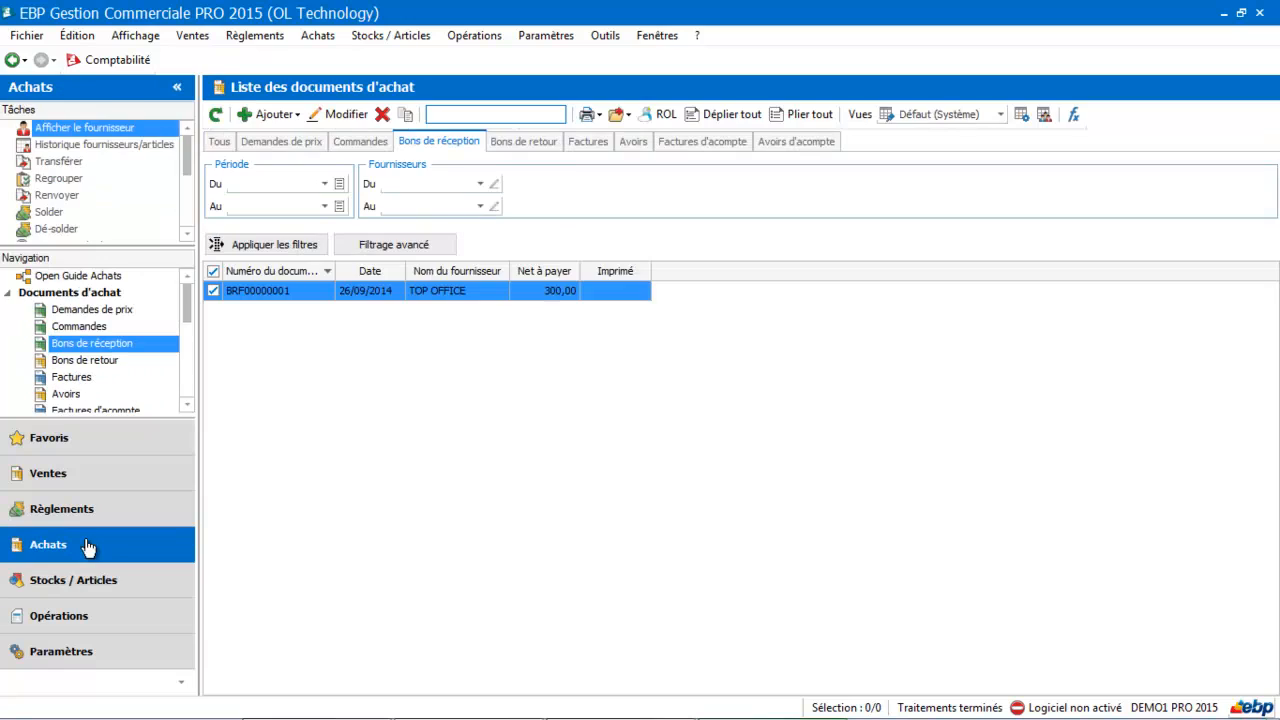
left_click(290, 116)
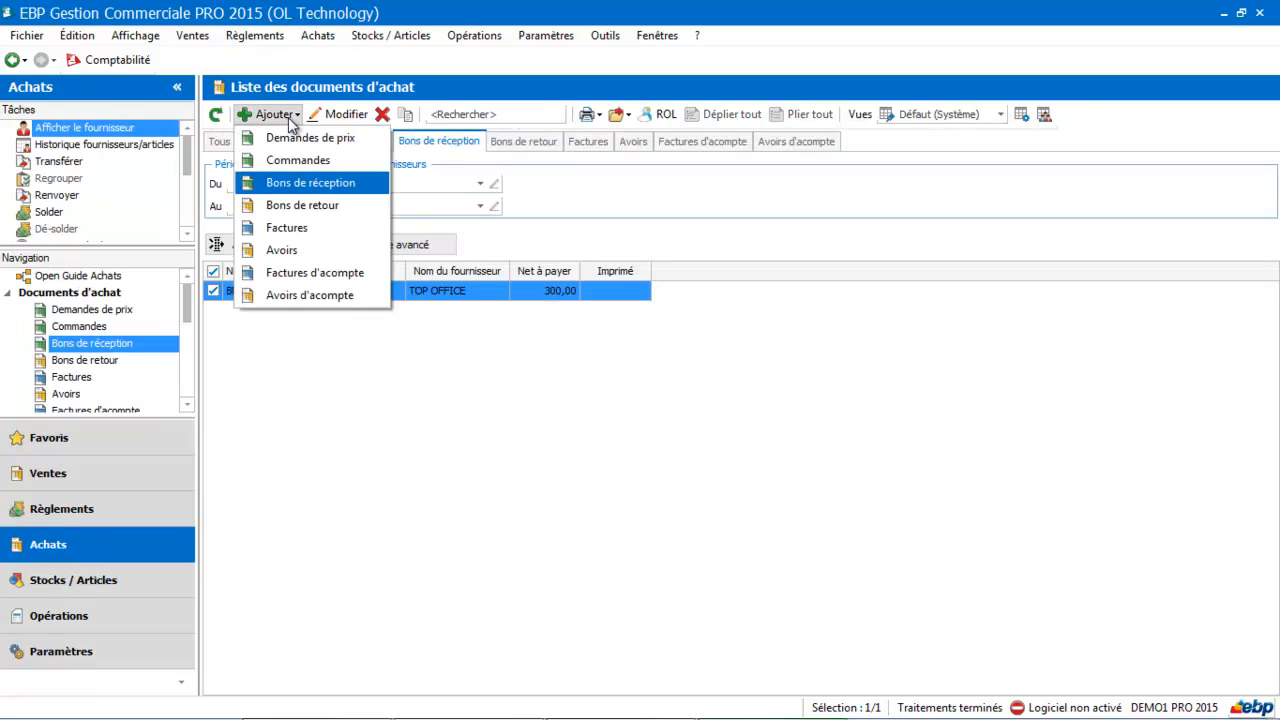
left_click(287, 161)
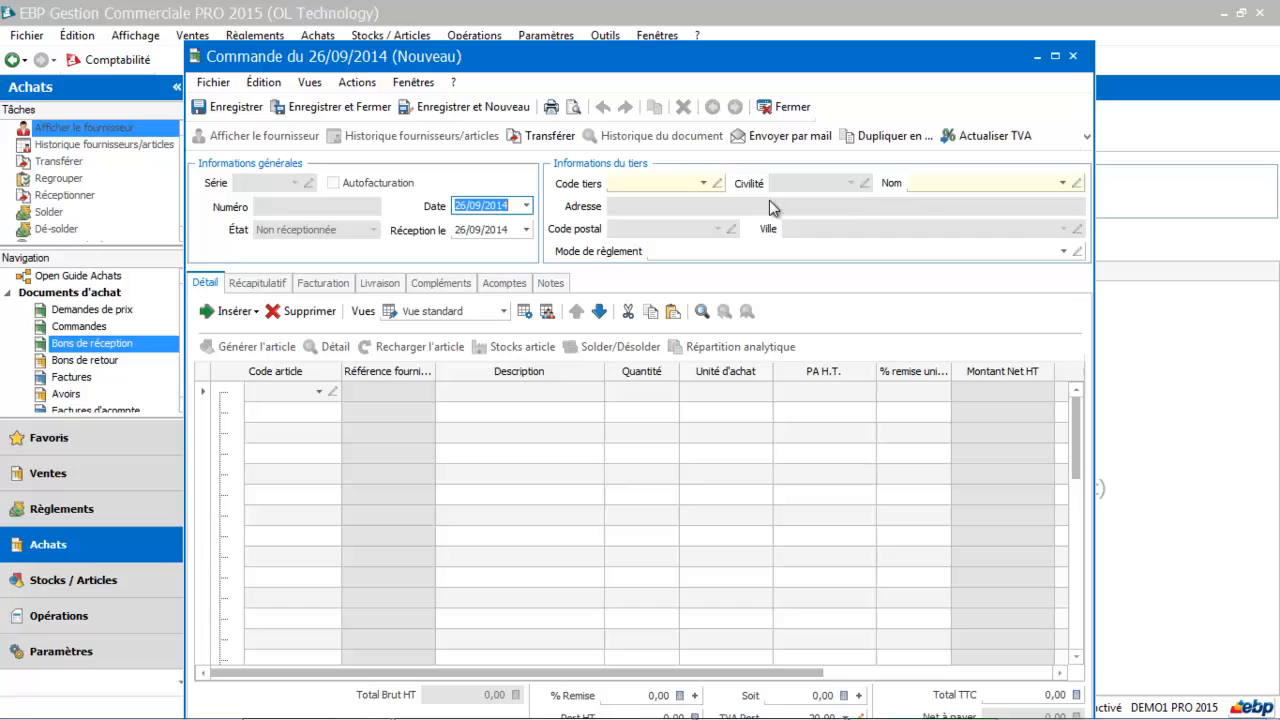
left_click(703, 183)
left_click(686, 226)
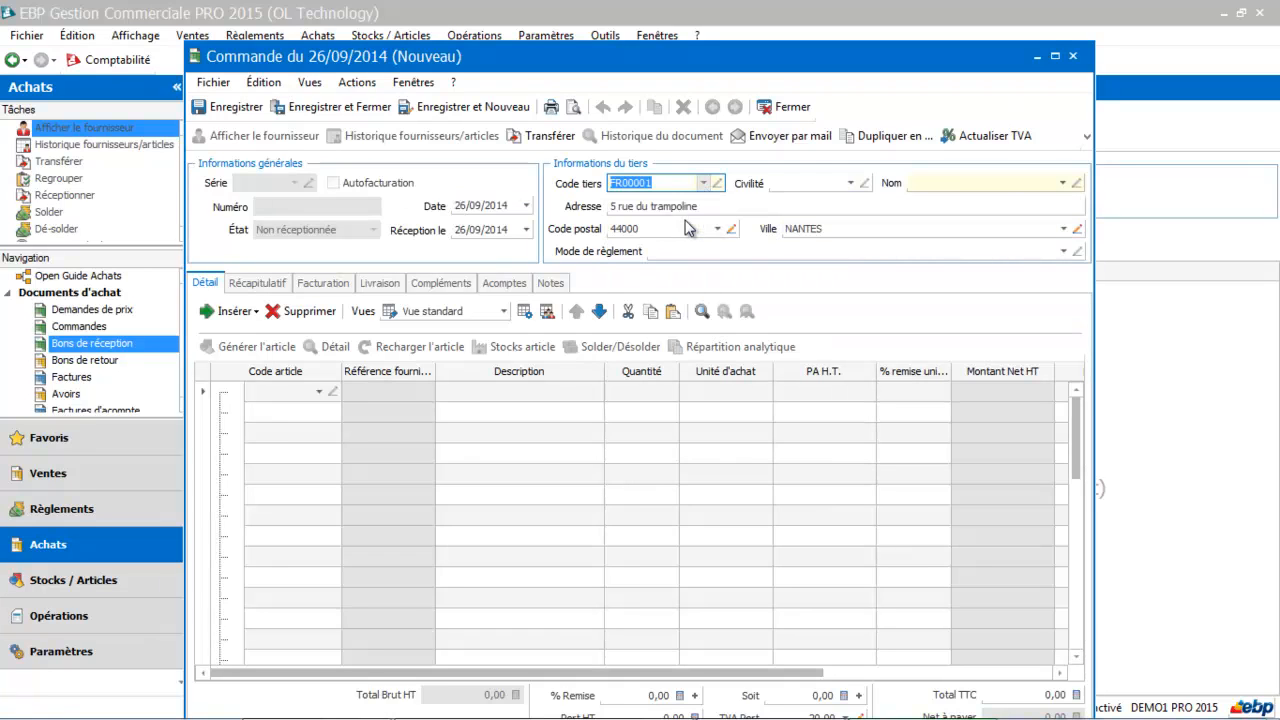
Step: Add an order line for article AR00002 (Ramette papier) with quantity 6
left_click(316, 391)
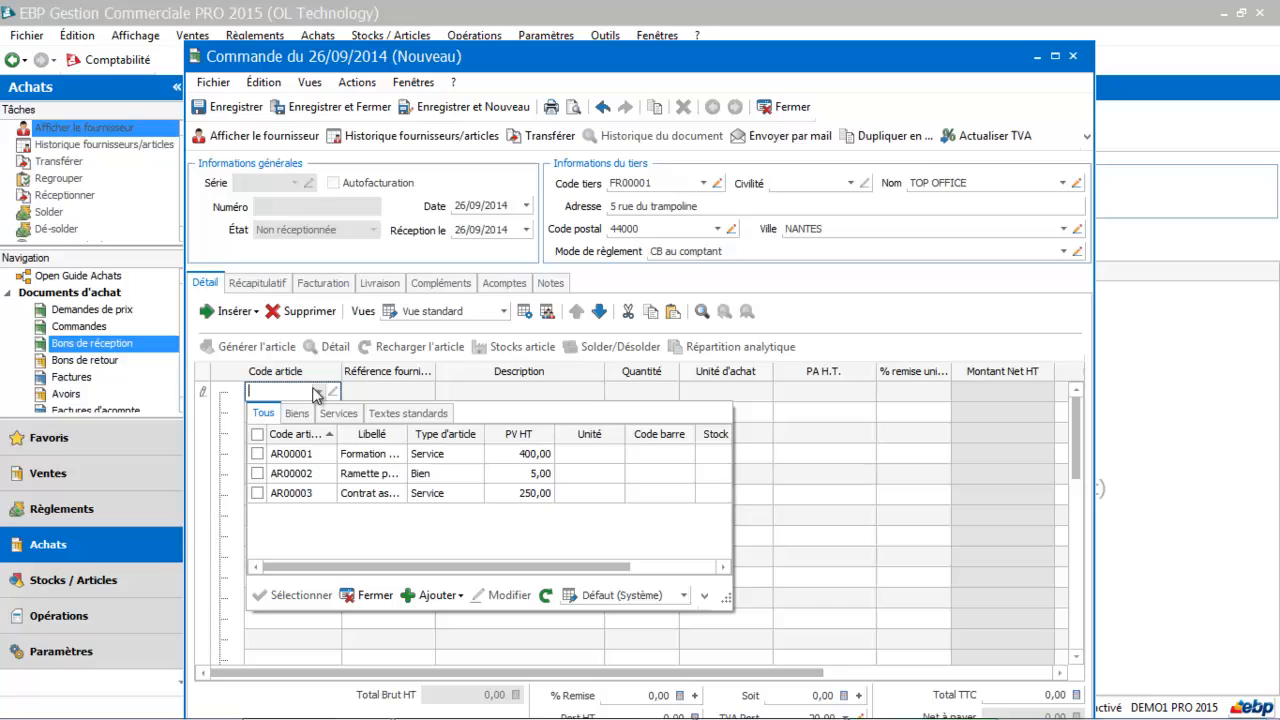
left_click(296, 473)
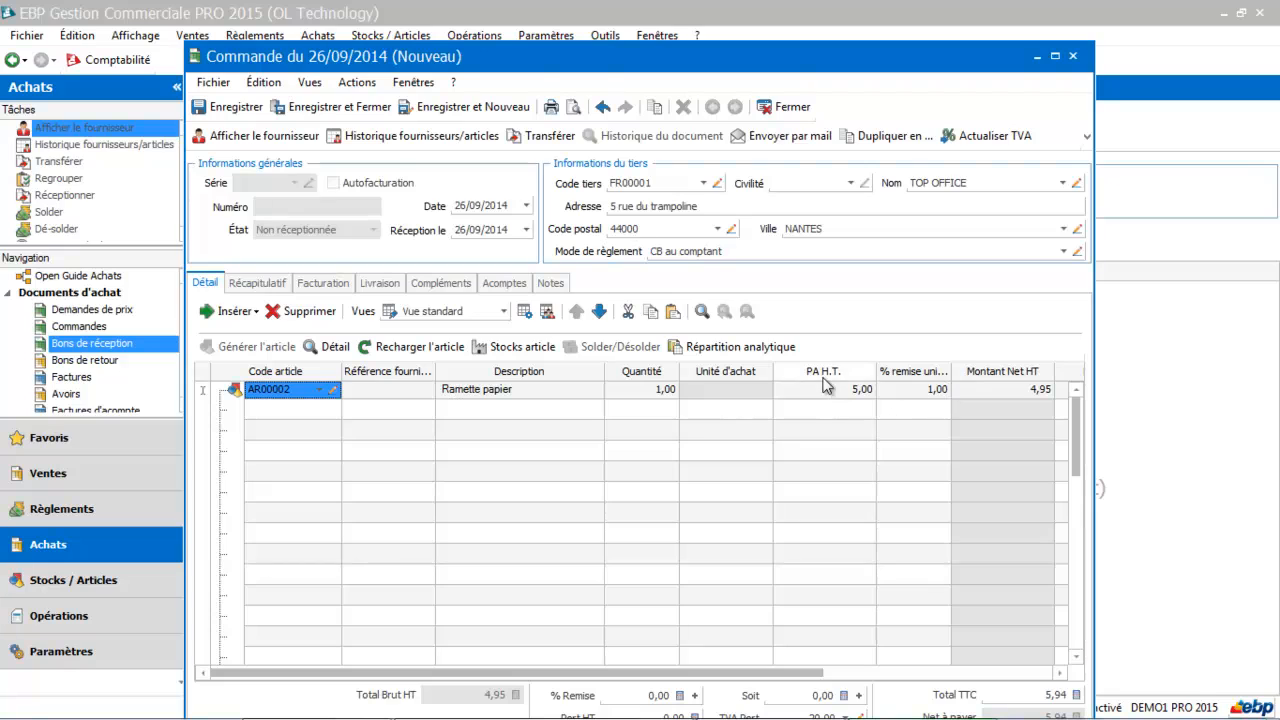
left_click(640, 392)
type("6")
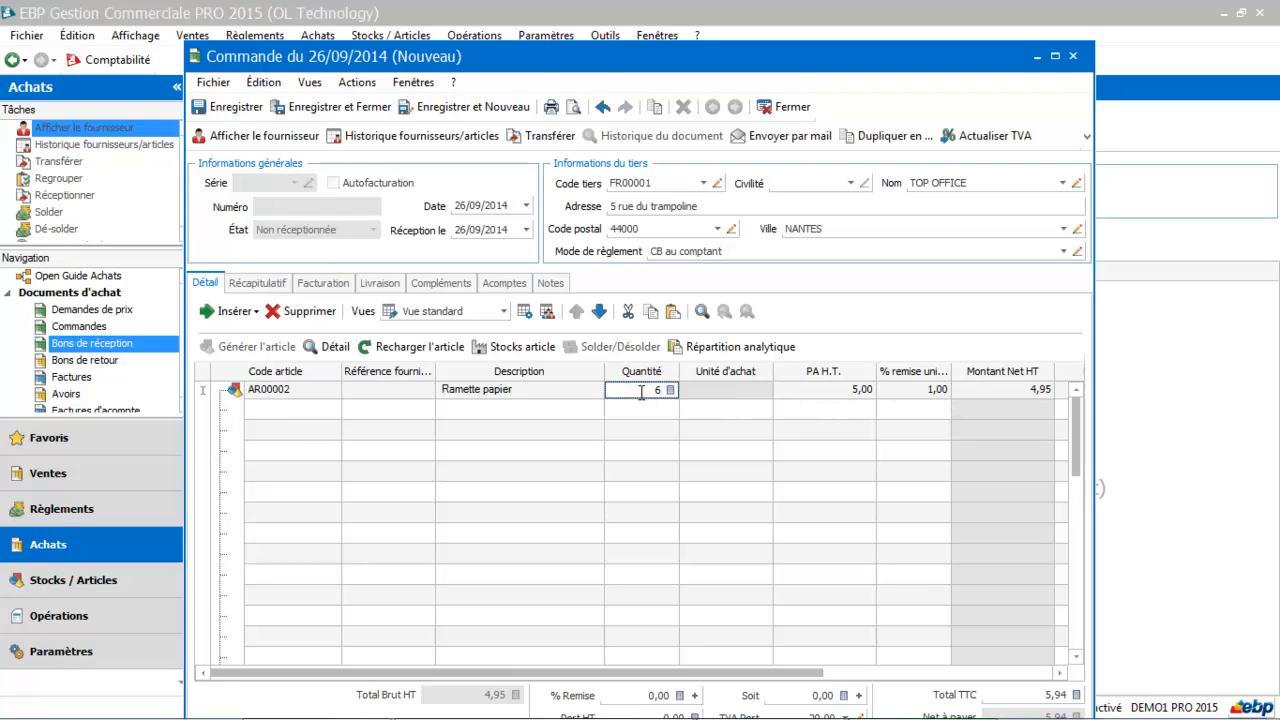
key("Tab")
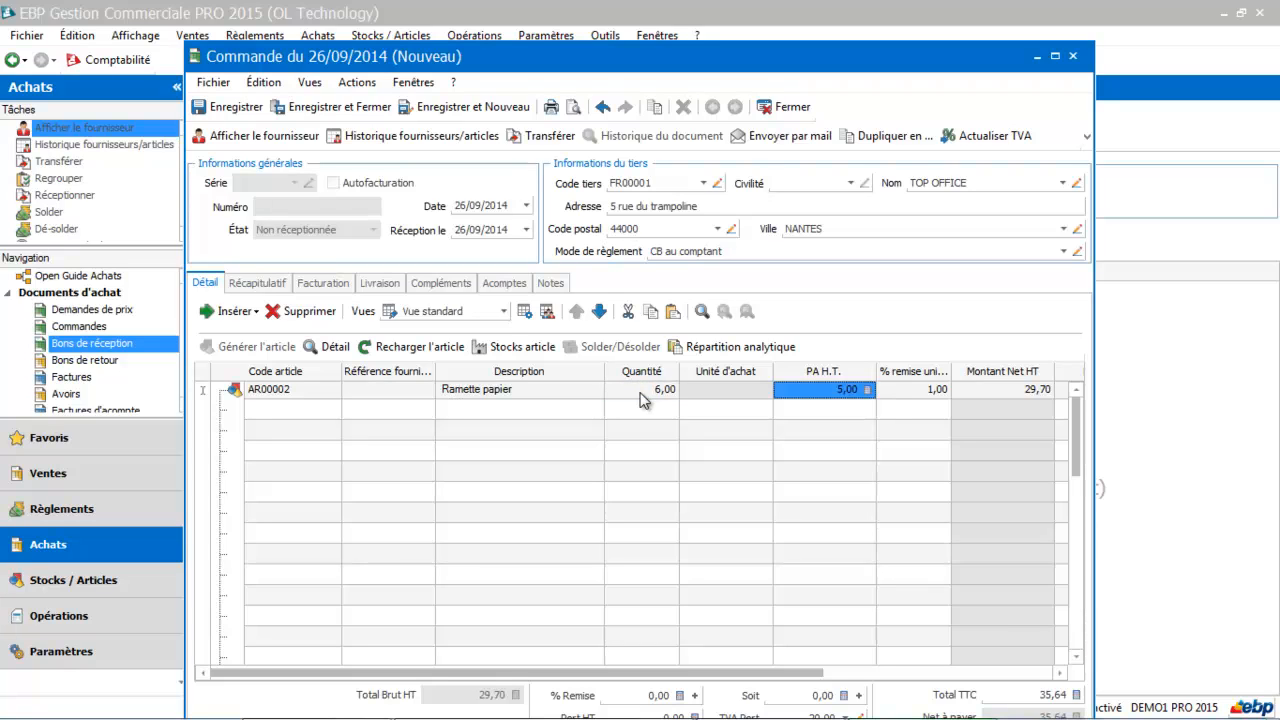
Step: Set the Ramette papier line's quantity to 12 and close the purchase order without saving
left_click(643, 393)
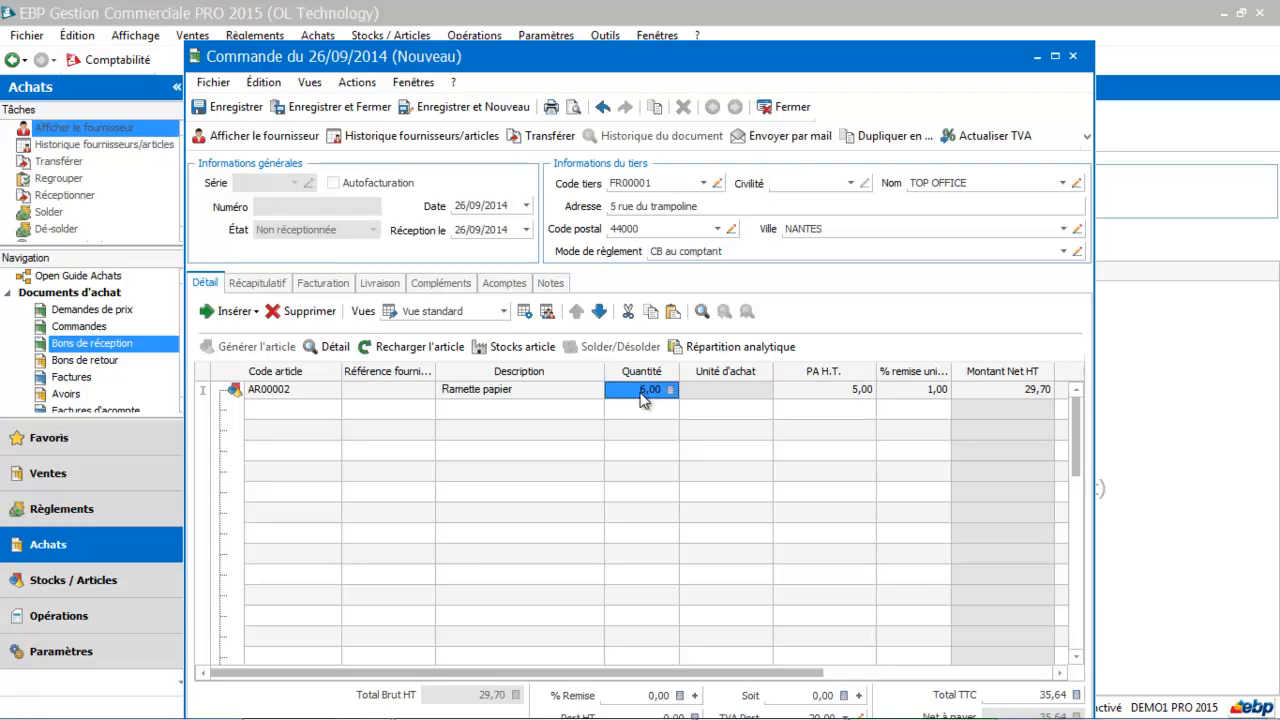
type("12")
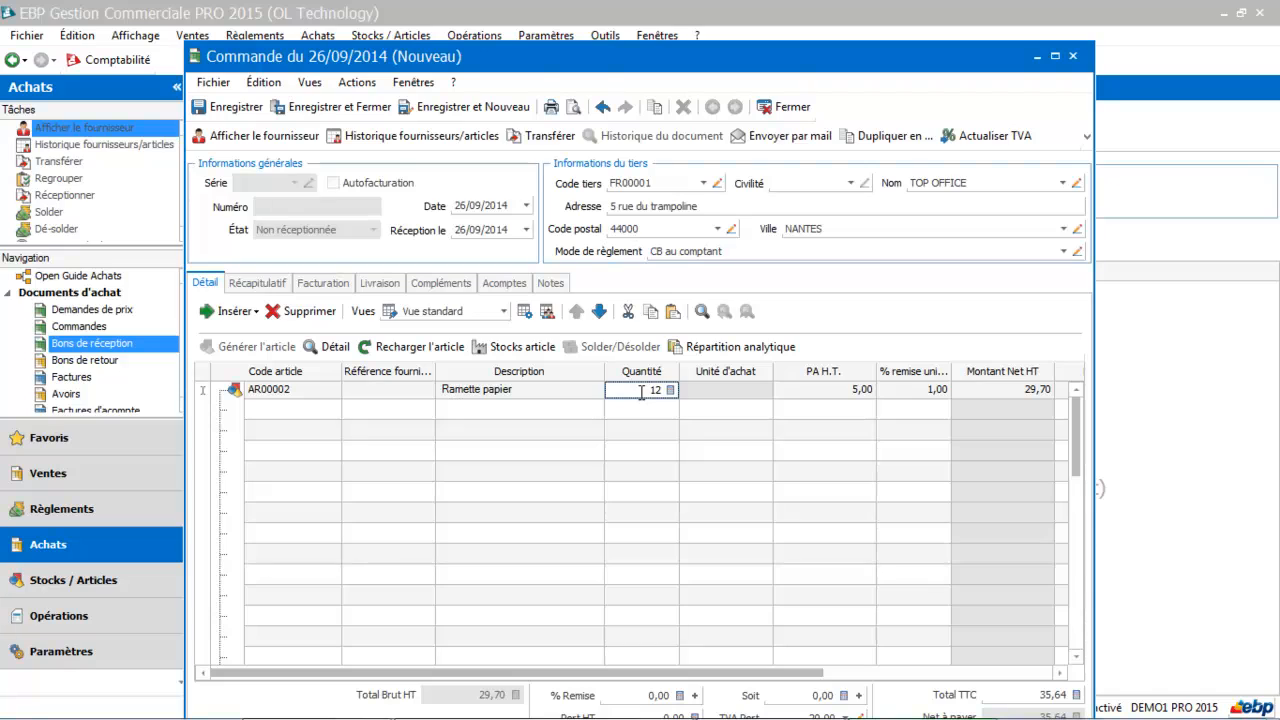
key("Tab")
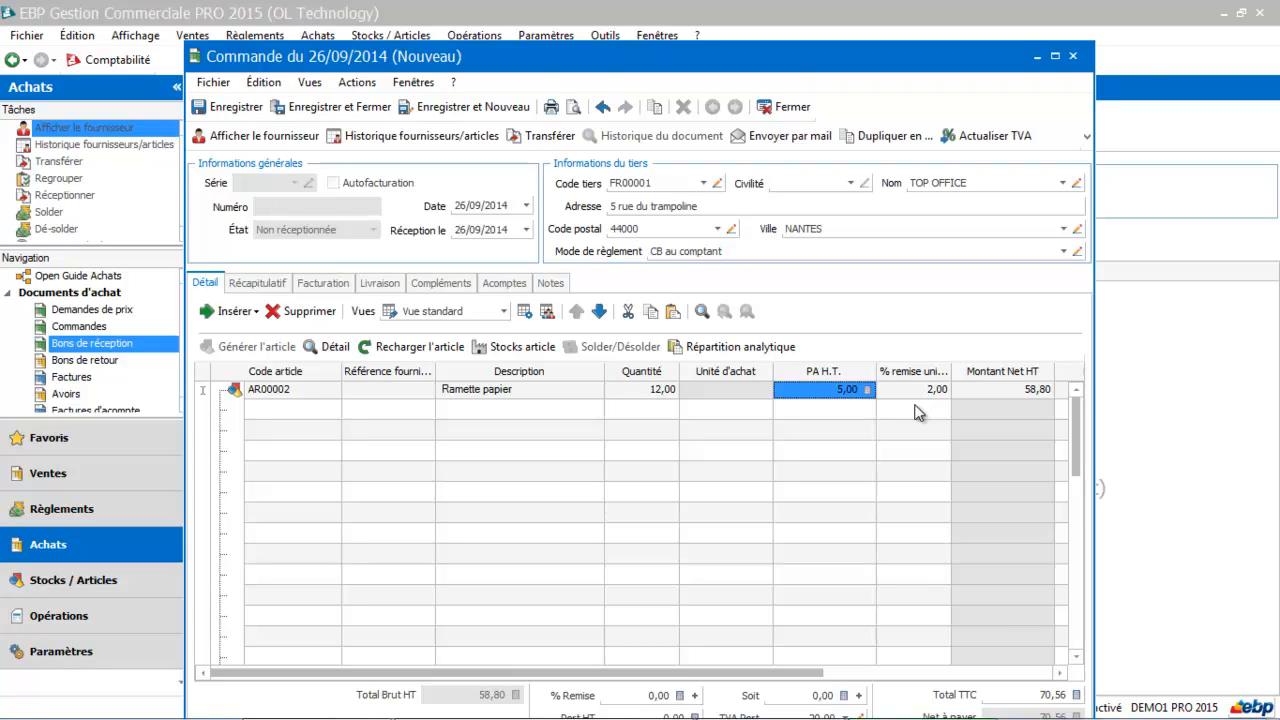
left_click(1073, 56)
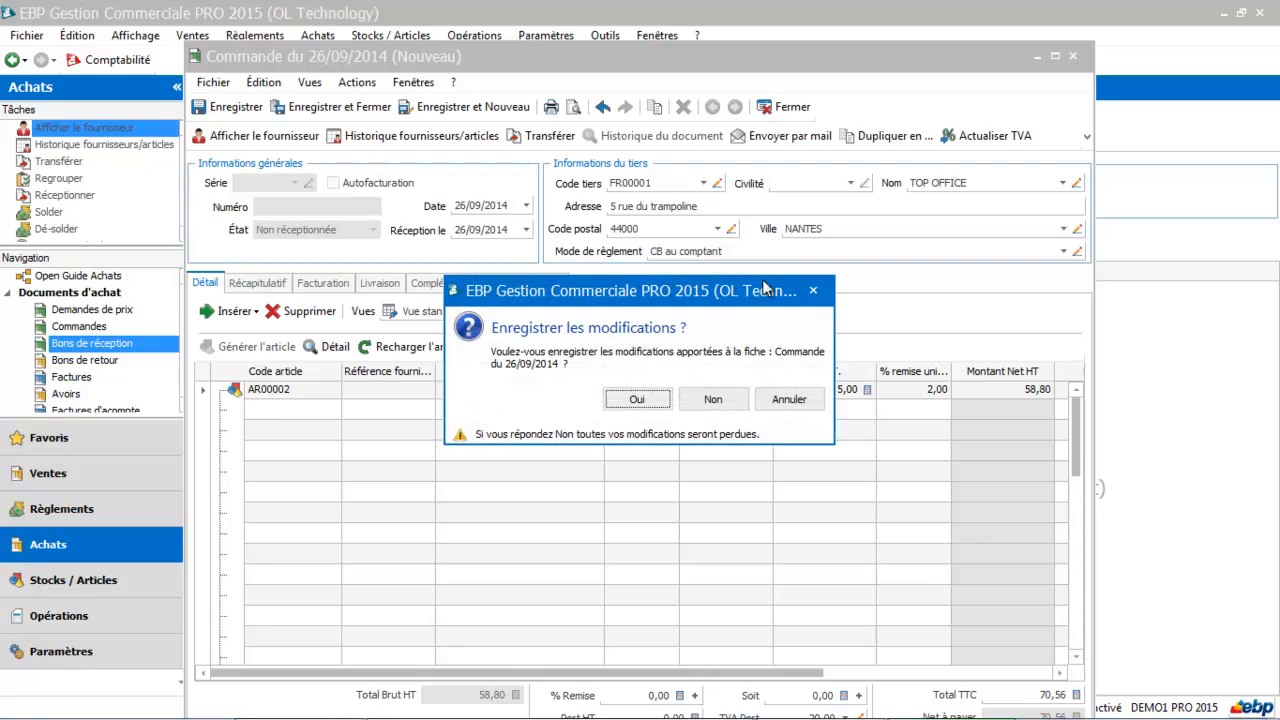
left_click(712, 399)
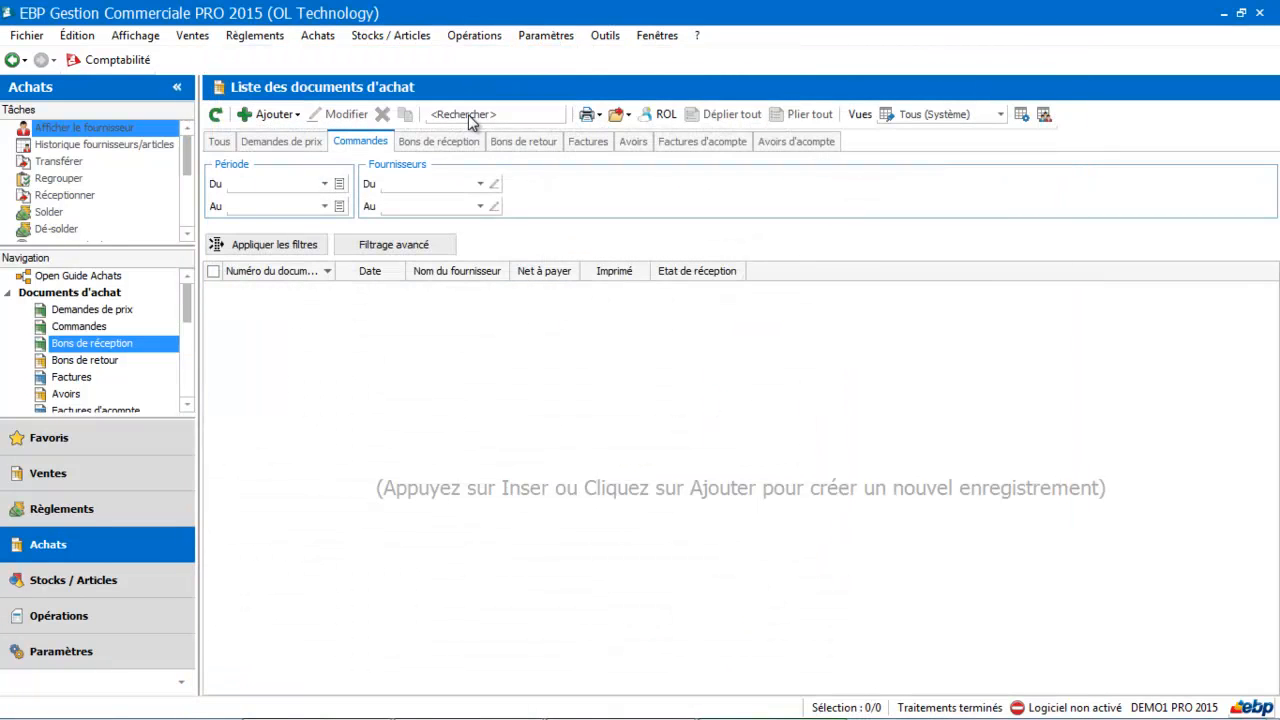
left_click(397, 42)
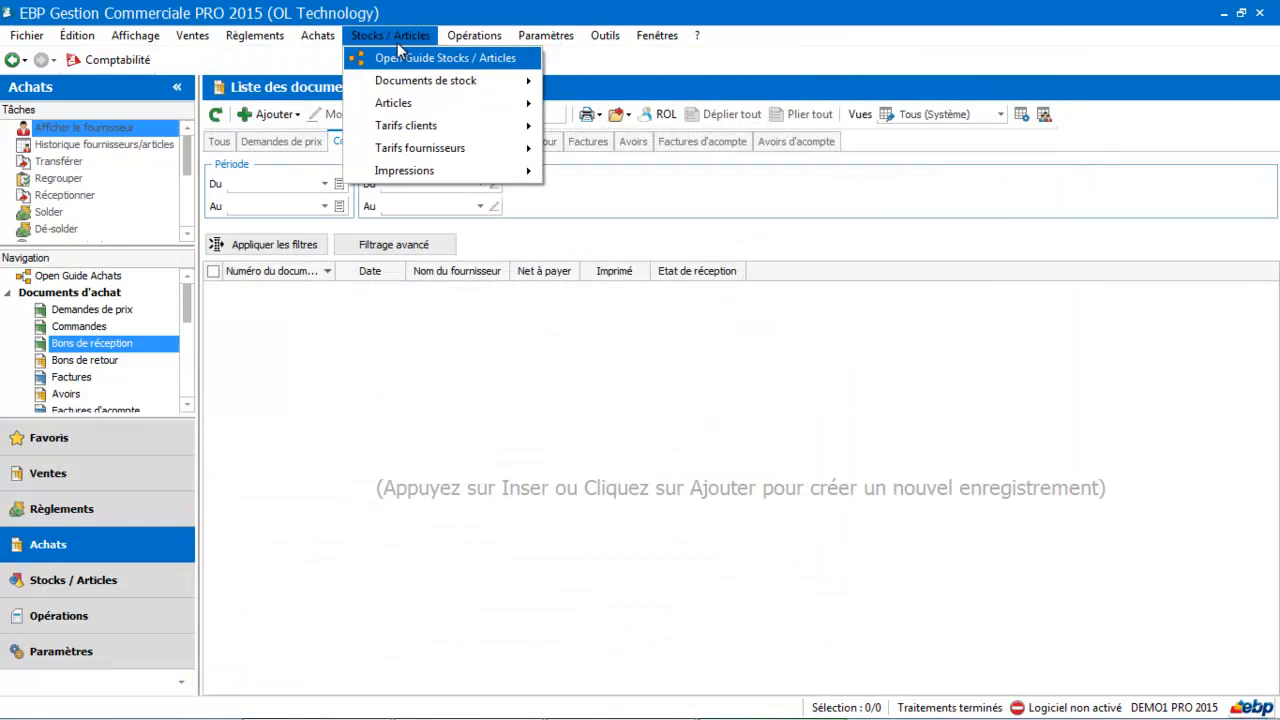
mouse_move(389, 158)
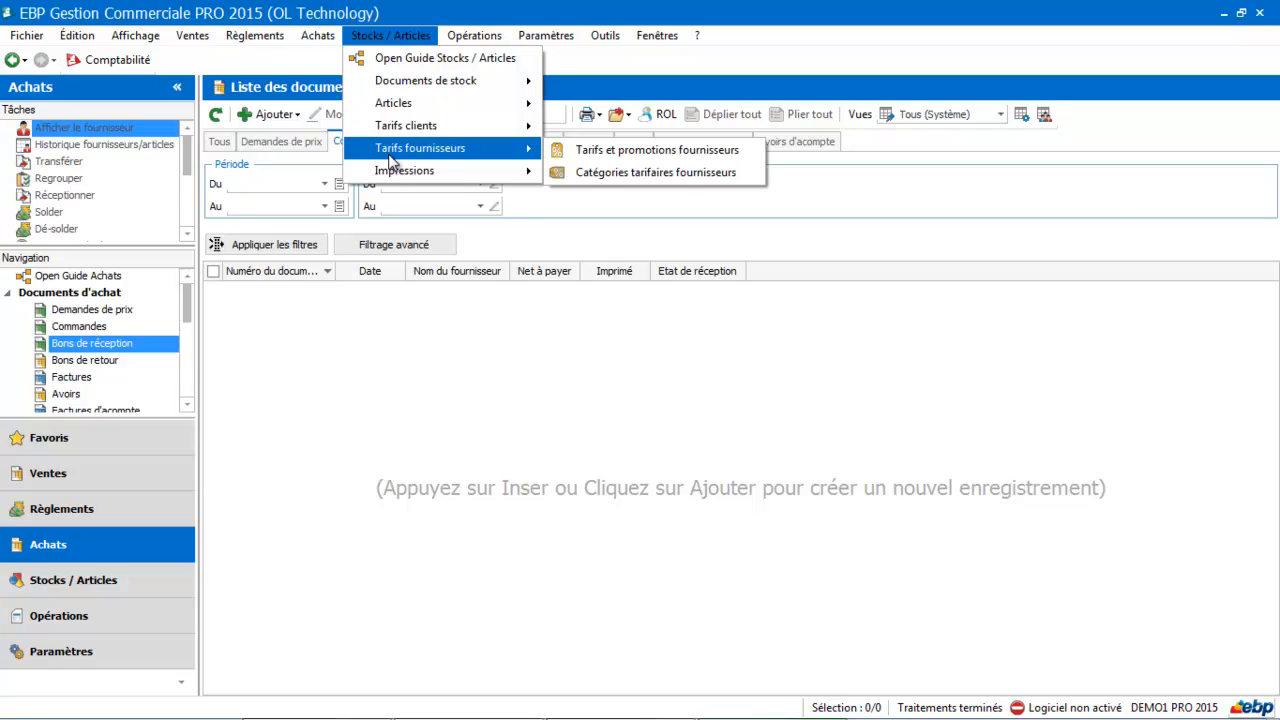
left_click(322, 408)
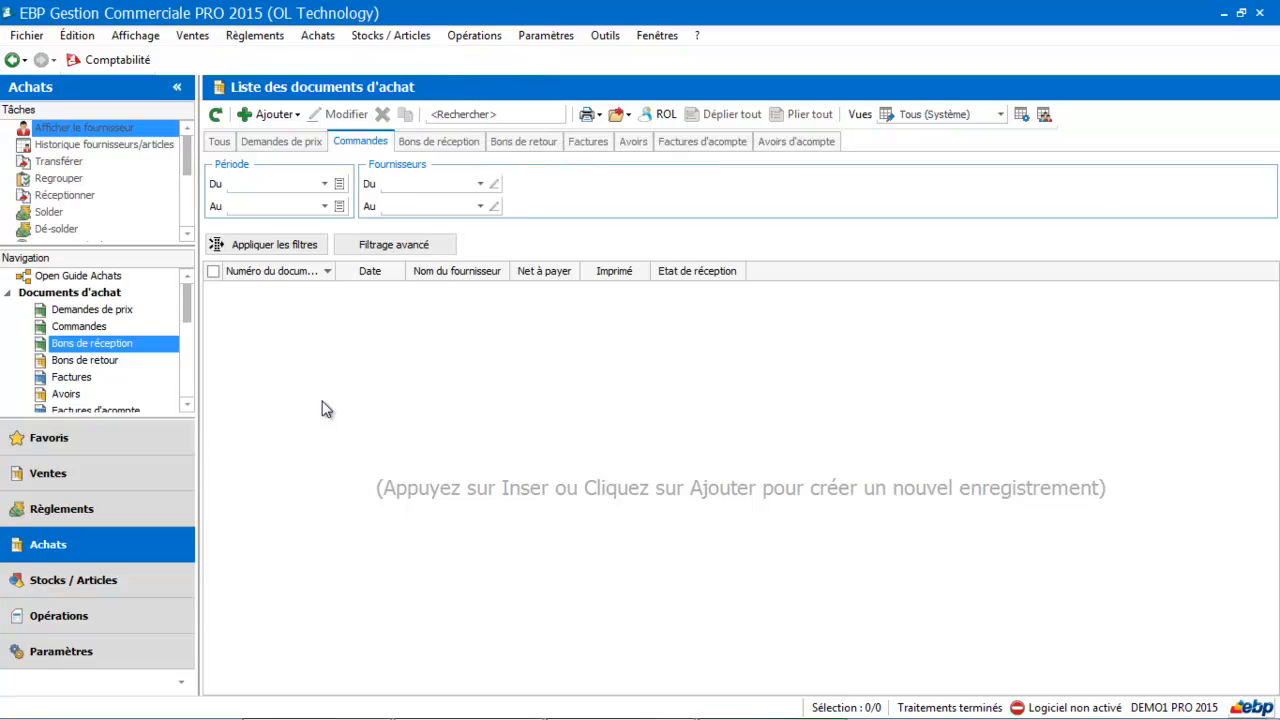